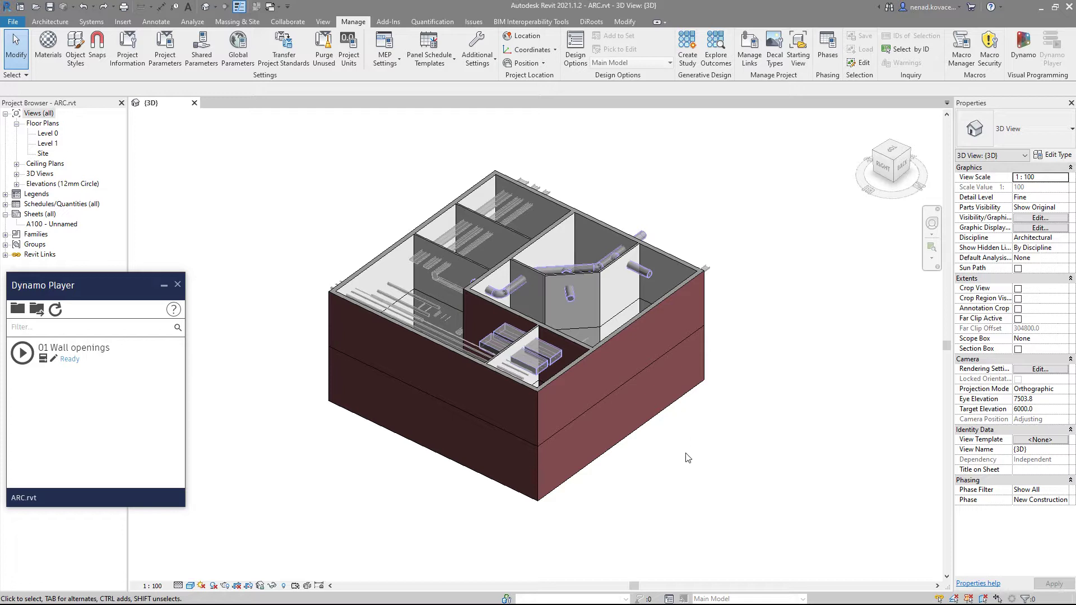
# Step: Temporarily isolate the linked MEP model in the 3D view to inspect its services, and restore the hidden elements
pyautogui.click(489, 205)
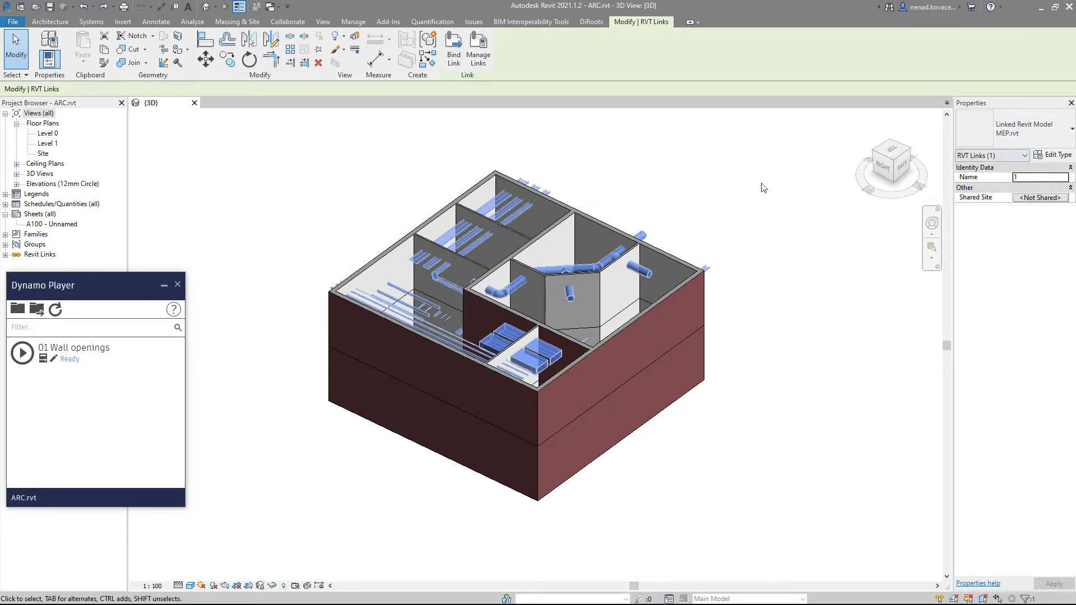
pyautogui.press('h')
pyautogui.press('i')
pyautogui.press('Escape')
pyautogui.moveTo(744, 465); pyautogui.dragTo(284, 194)
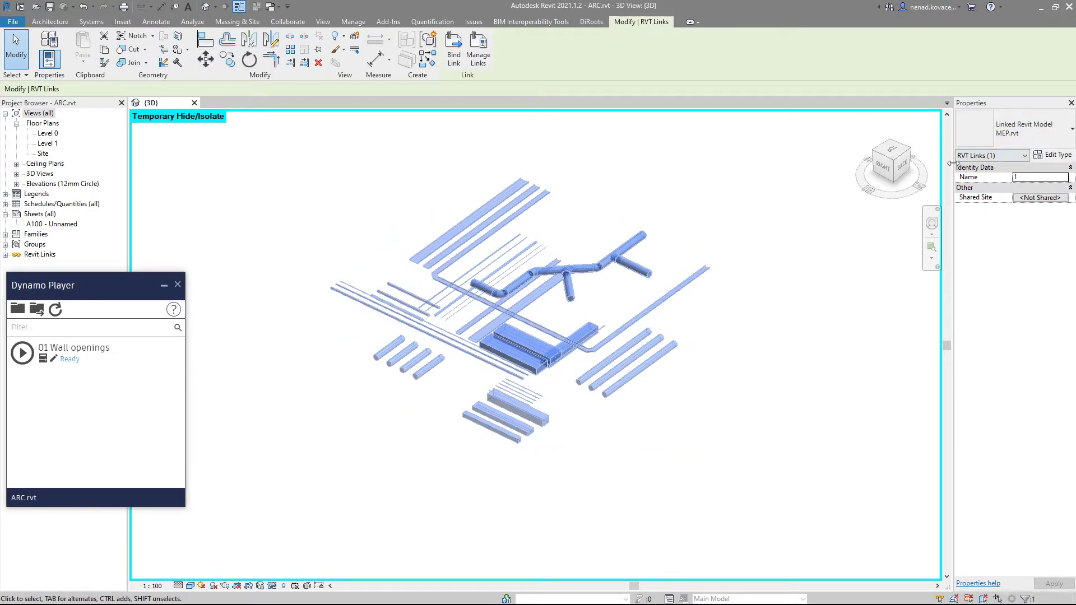
pyautogui.press('Escape')
pyautogui.press('h')
pyautogui.press('r')
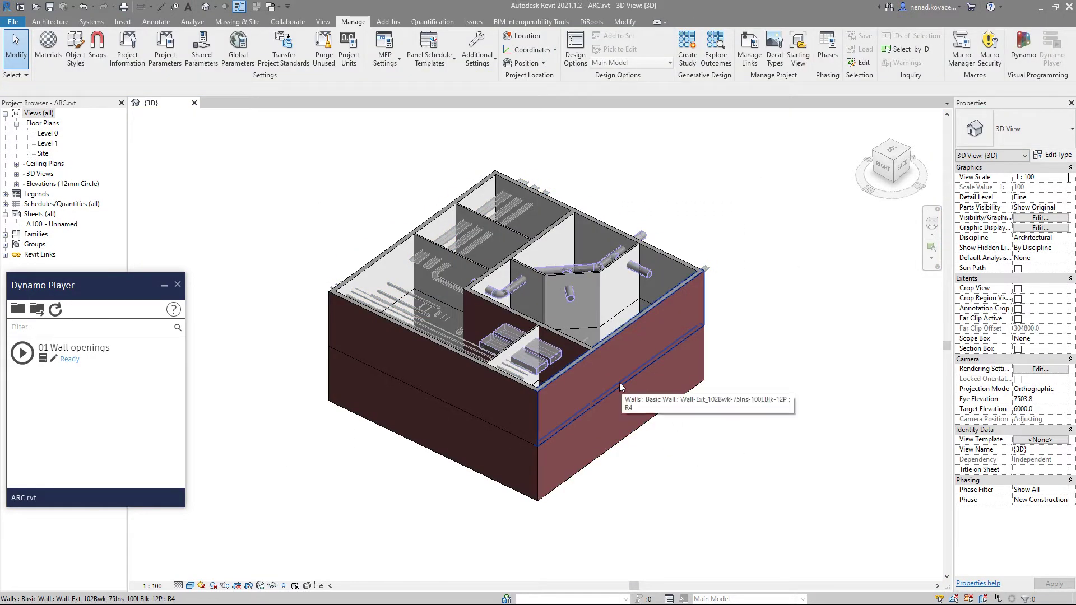
# Step: Select the whole model and review the element categories in the selection filter, leaving the selection unfiltered
pyautogui.moveTo(266, 138); pyautogui.dragTo(803, 528)
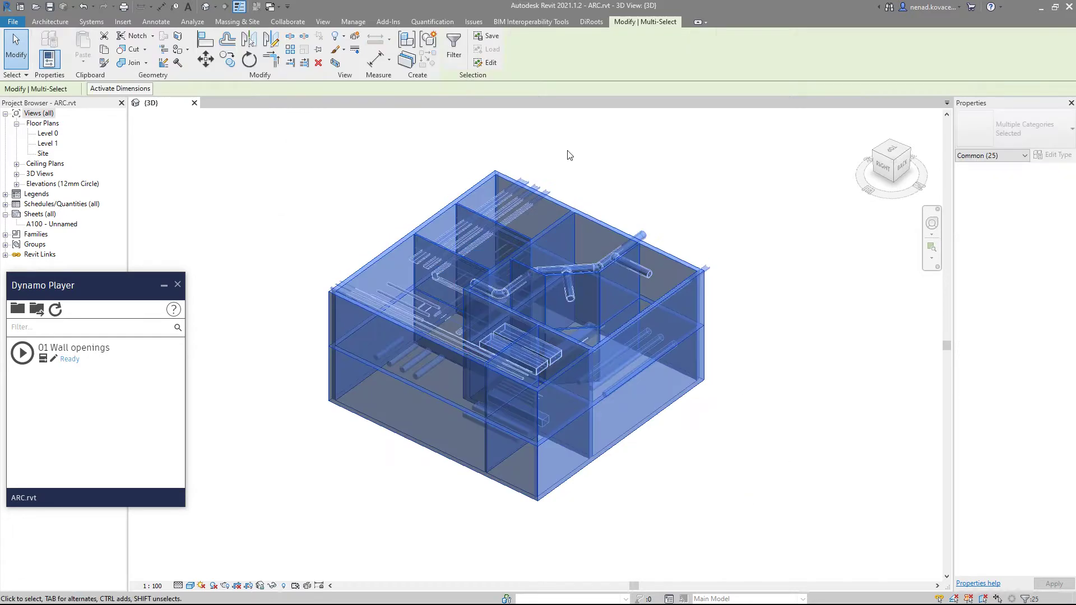
pyautogui.click(453, 54)
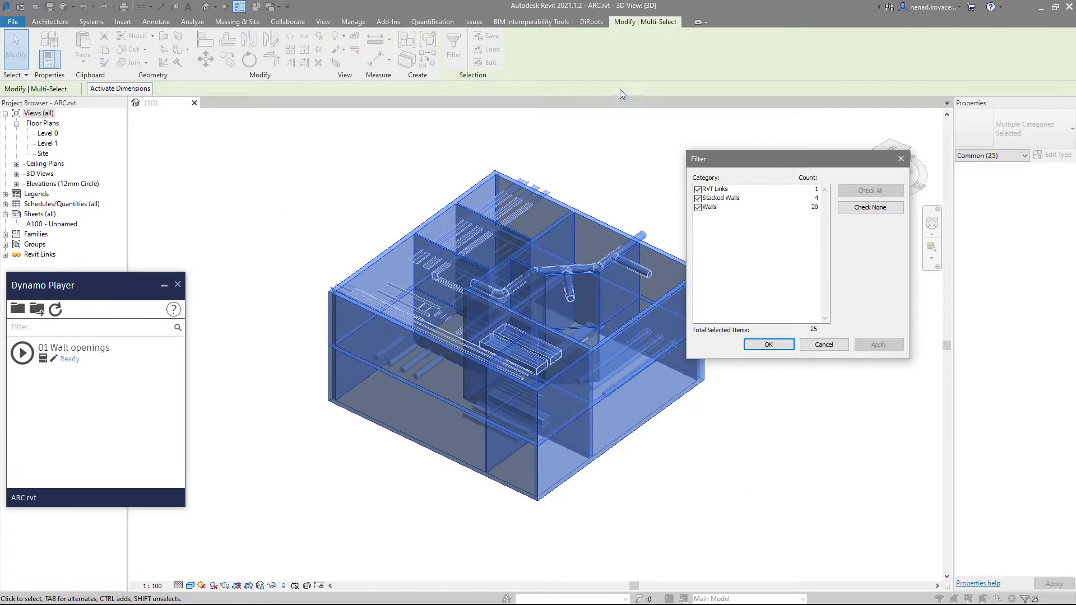
pyautogui.press('Escape')
pyautogui.press('Escape')
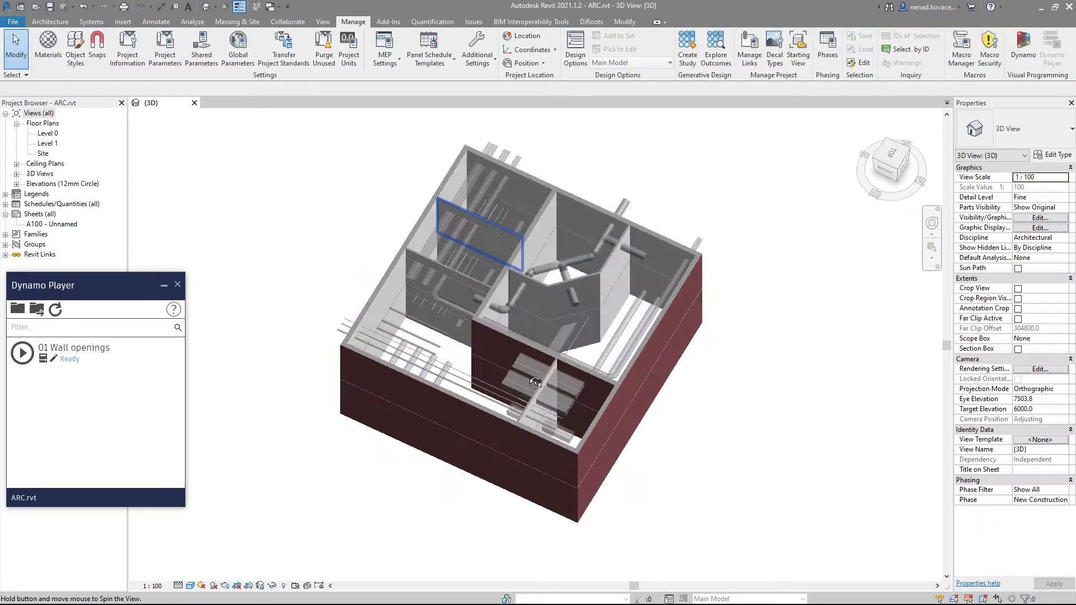
# Step: Cut the building with a section box lowered to the lower storey to inspect its services, and turn the section box off
pyautogui.scroll(4, 484, 285)
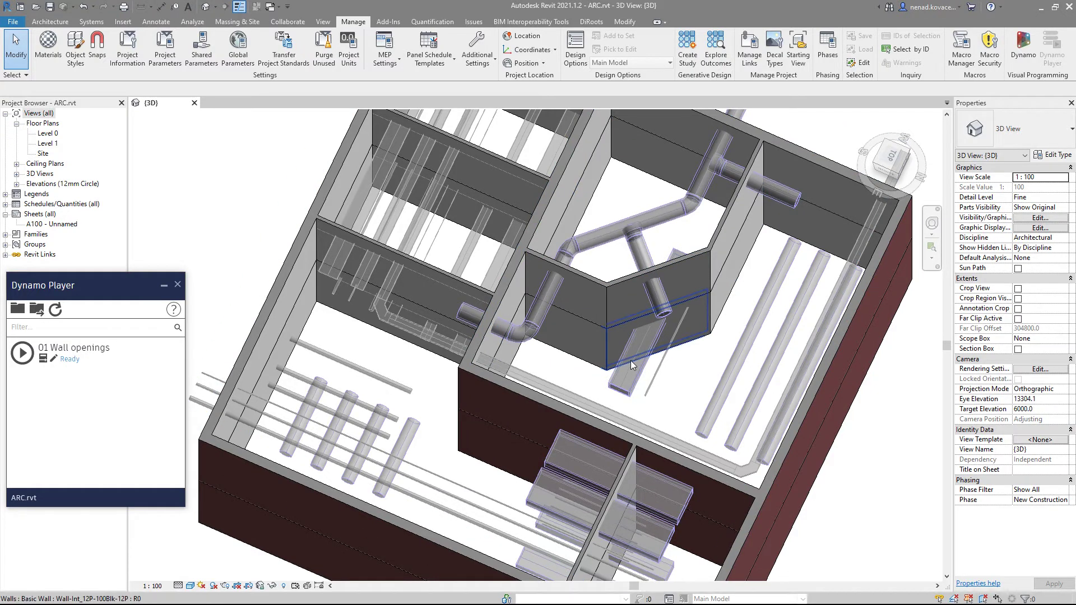
pyautogui.click(864, 151)
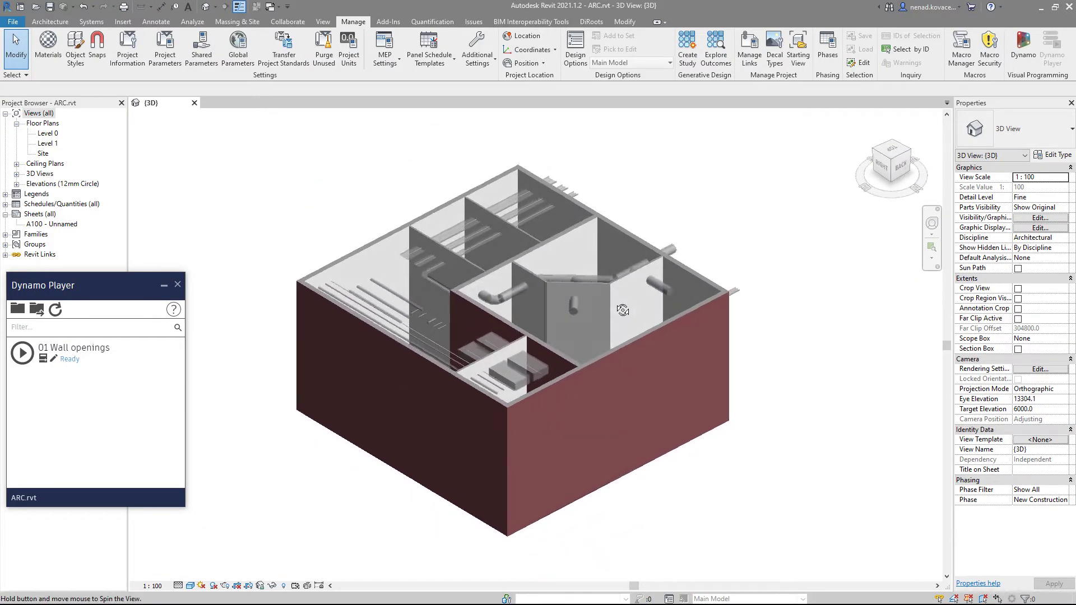
pyautogui.click(1018, 349)
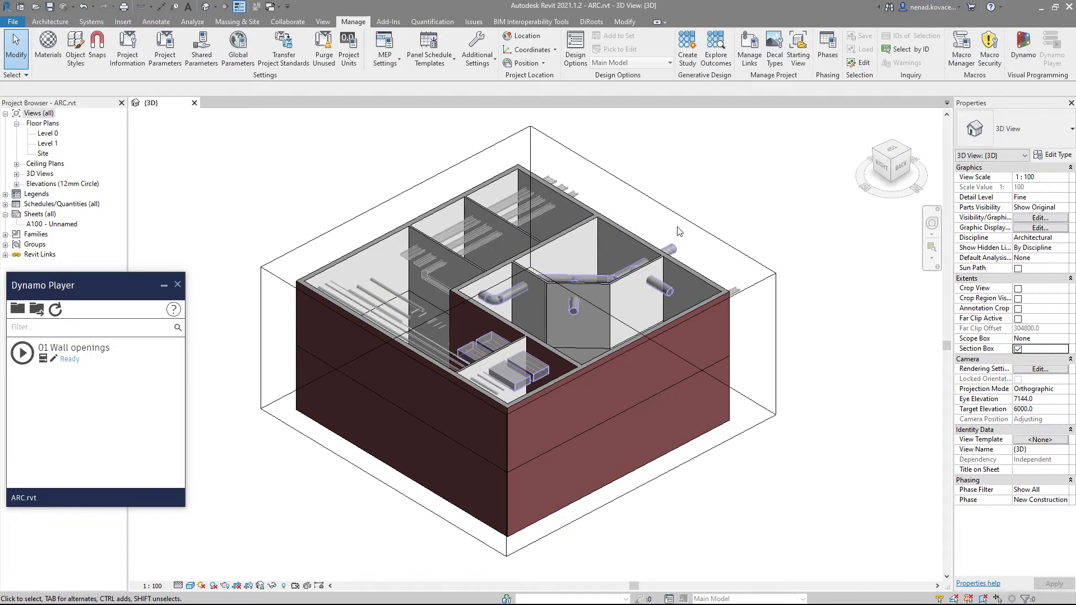
pyautogui.click(694, 221)
pyautogui.click(906, 163)
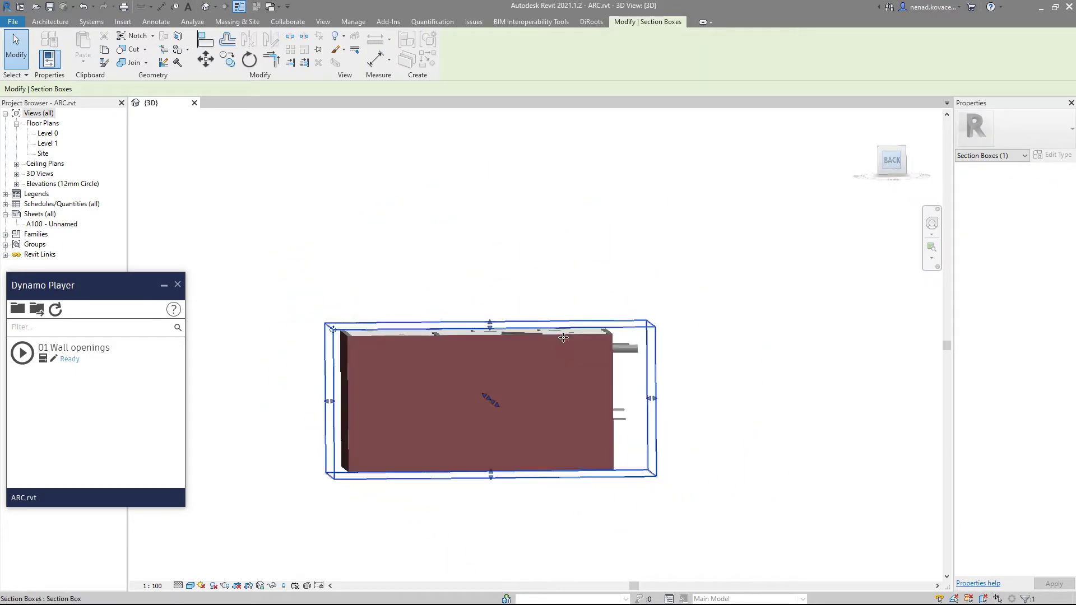
pyautogui.moveTo(536, 272); pyautogui.dragTo(536, 345)
pyautogui.keyDown('shift'); pyautogui.moveTo(521, 290); pyautogui.dragTo(588, 445, button='middle'); pyautogui.keyUp('shift')
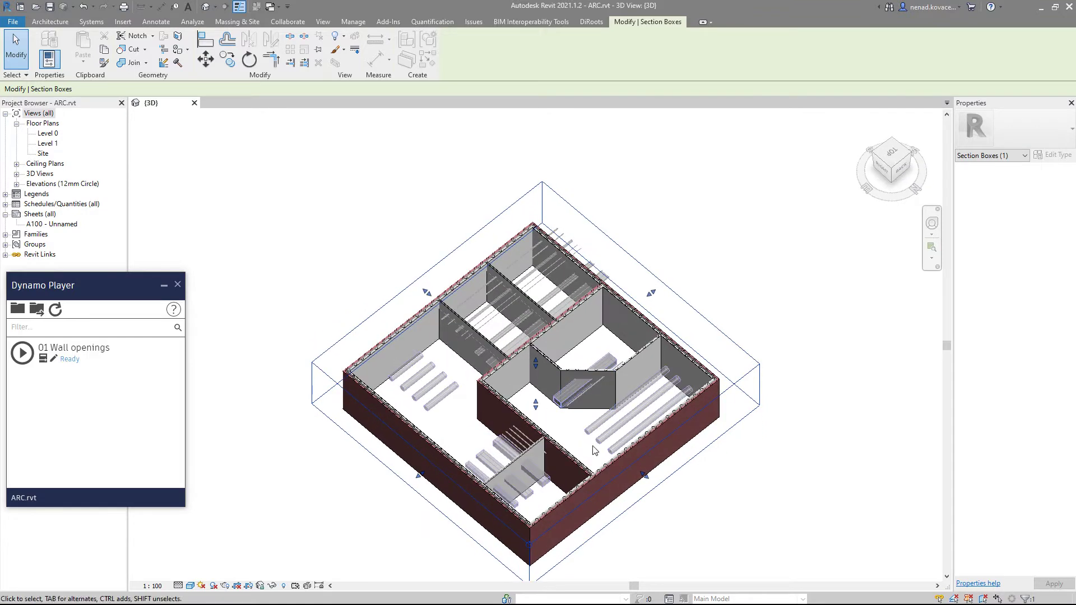
pyautogui.click(732, 503)
pyautogui.click(1018, 350)
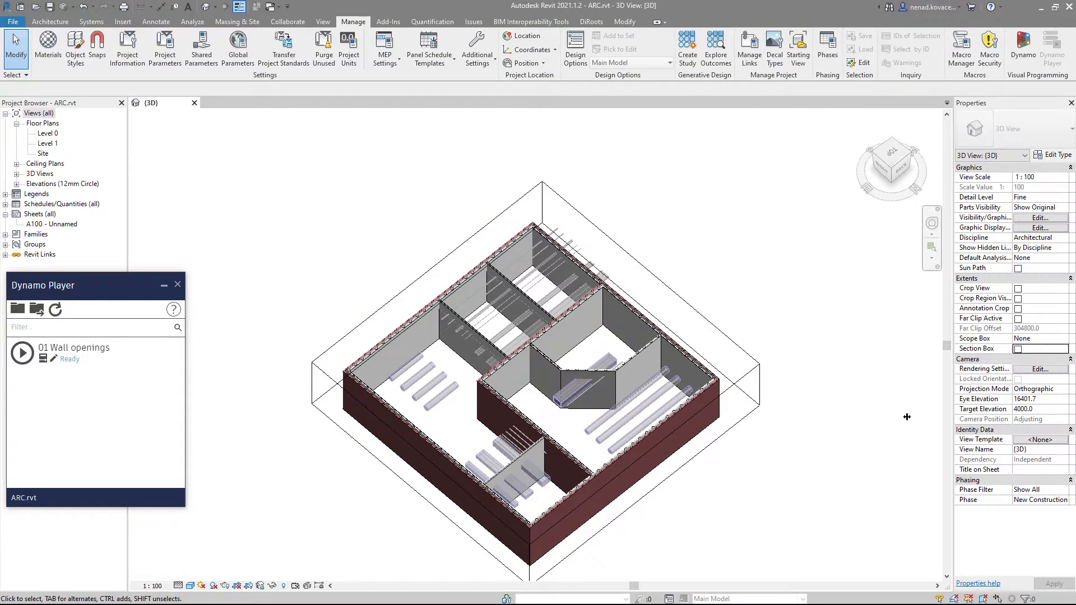
# Step: Examine where the linked pipes, ducts and cable trays pass through the building's walls on both storeys
pyautogui.keyDown('shift'); pyautogui.moveTo(610, 470); pyautogui.dragTo(634, 382, button='middle'); pyautogui.keyUp('shift')
pyautogui.scroll(5, 567, 349)
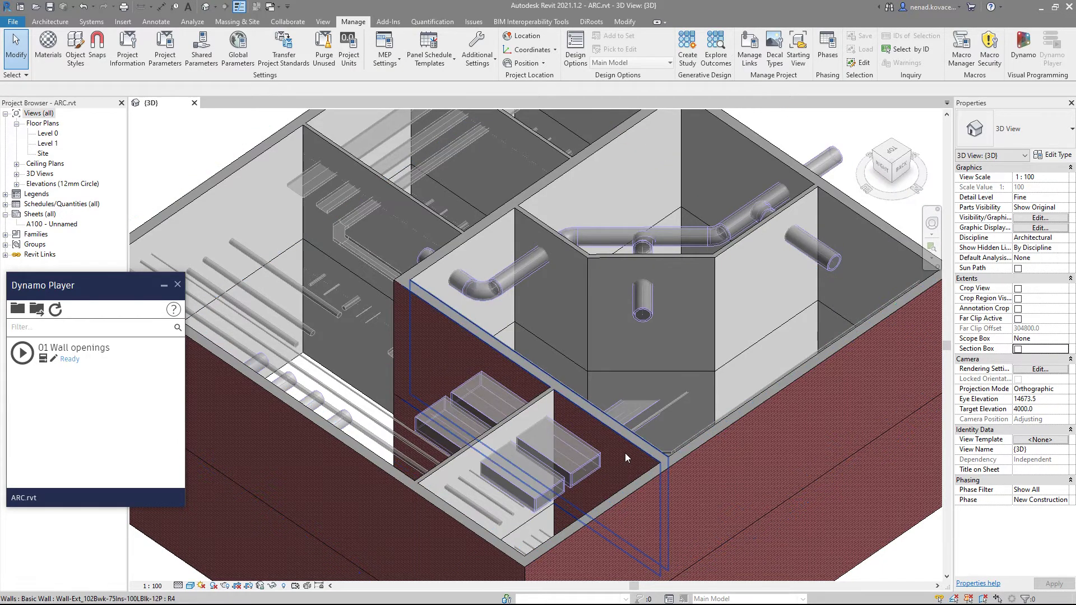
pyautogui.keyDown('shift'); pyautogui.moveTo(520, 377); pyautogui.dragTo(408, 384, button='middle'); pyautogui.keyUp('shift')
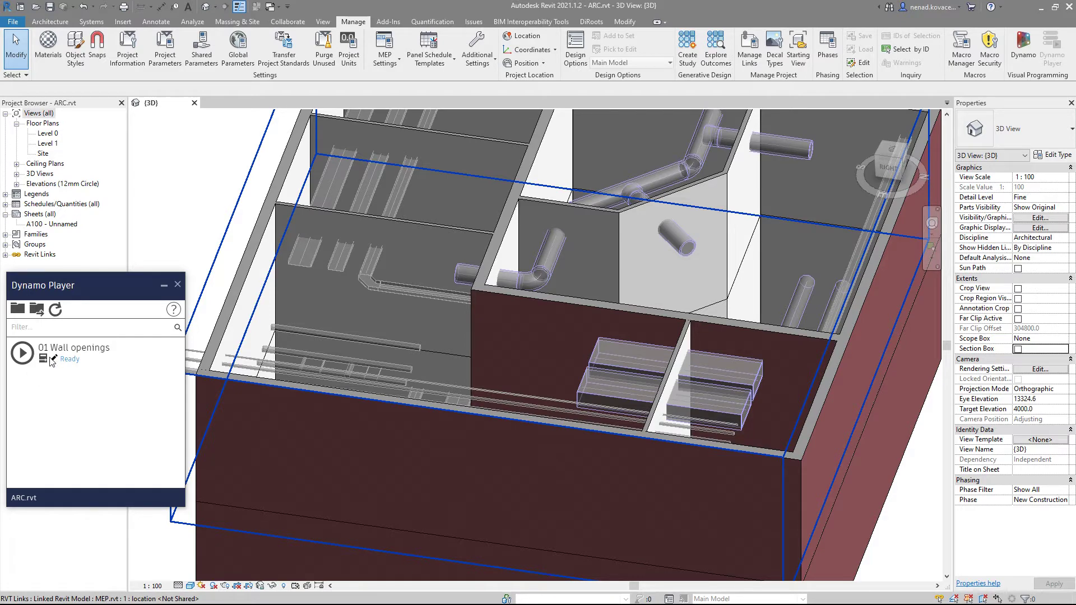
pyautogui.scroll(-5, 457, 352)
pyautogui.keyDown('shift'); pyautogui.moveTo(461, 328); pyautogui.dragTo(681, 405, button='middle'); pyautogui.keyUp('shift')
pyautogui.scroll(5, 681, 405)
pyautogui.keyDown('shift'); pyautogui.moveTo(660, 340); pyautogui.dragTo(705, 340, button='middle'); pyautogui.keyUp('shift')
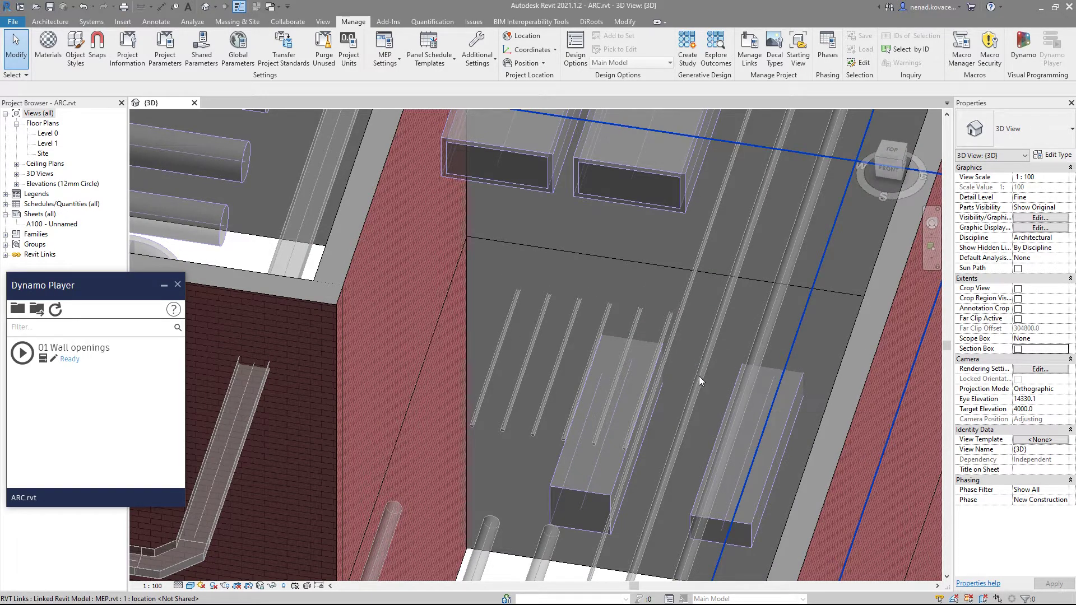
pyautogui.scroll(-3, 569, 353)
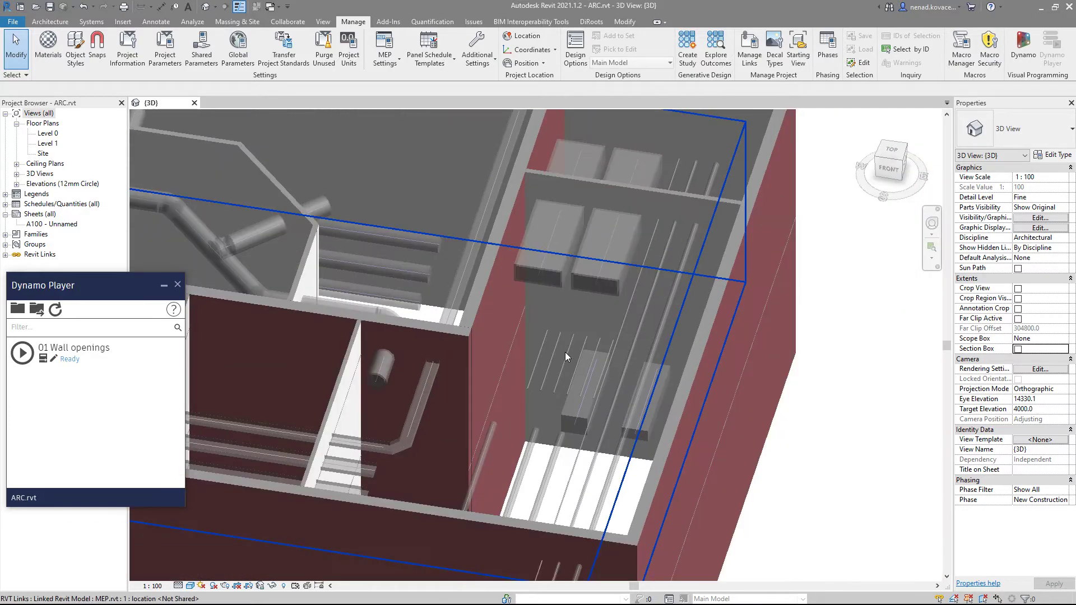
pyautogui.scroll(-4, 731, 302)
pyautogui.keyDown('shift'); pyautogui.moveTo(731, 301); pyautogui.dragTo(518, 372, button='middle'); pyautogui.keyUp('shift')
pyautogui.scroll(-2, 650, 351)
# Step: Run the 01 Wall openings script and set its element category to Cable Trays
pyautogui.click(22, 353)
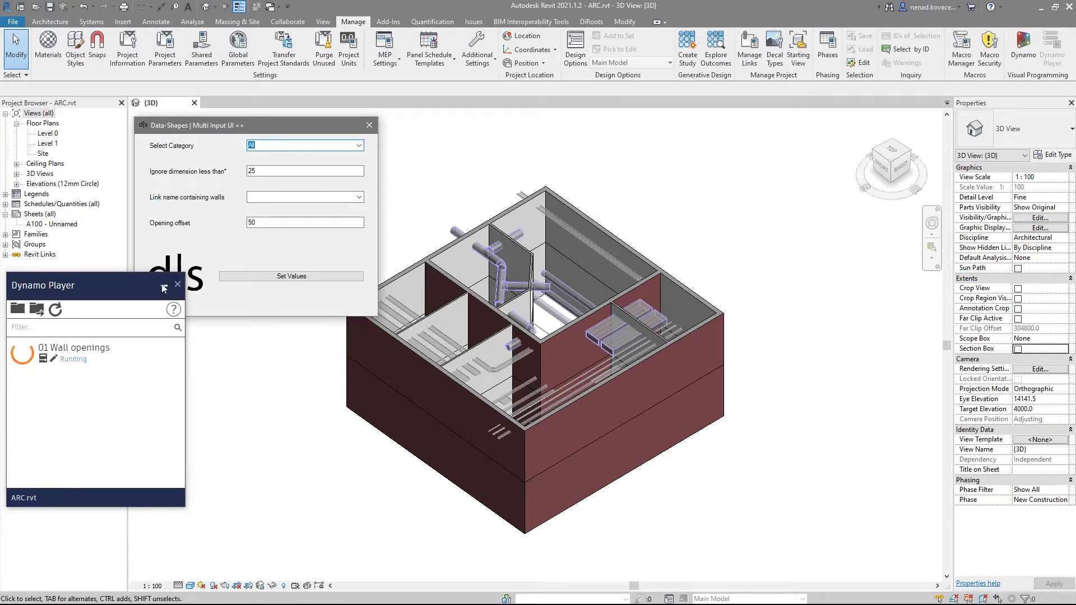
pyautogui.moveTo(293, 134); pyautogui.dragTo(250, 140)
pyautogui.click(316, 152)
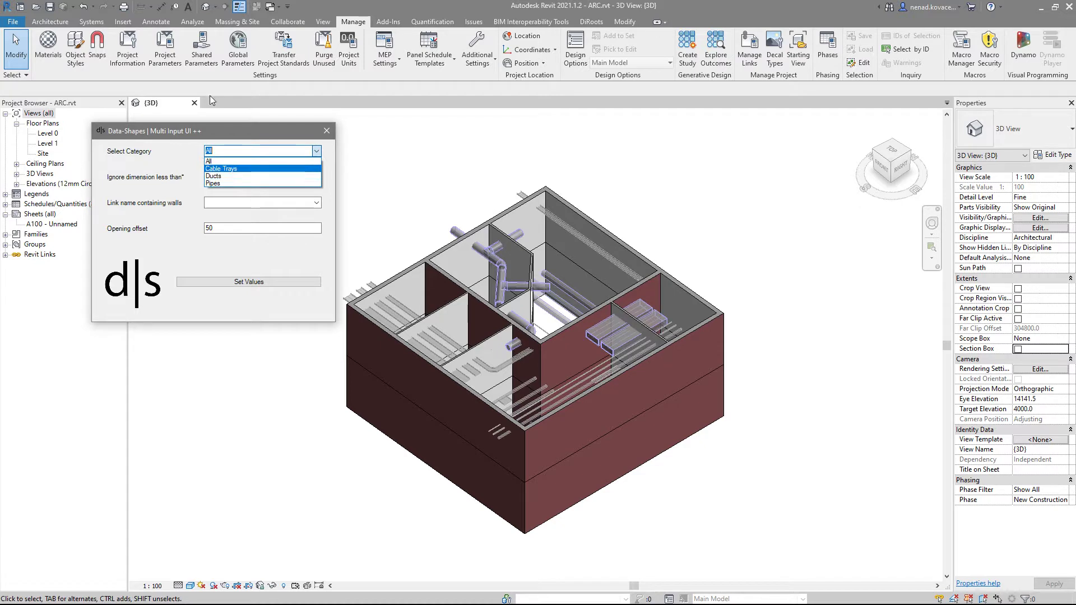
pyautogui.click(265, 162)
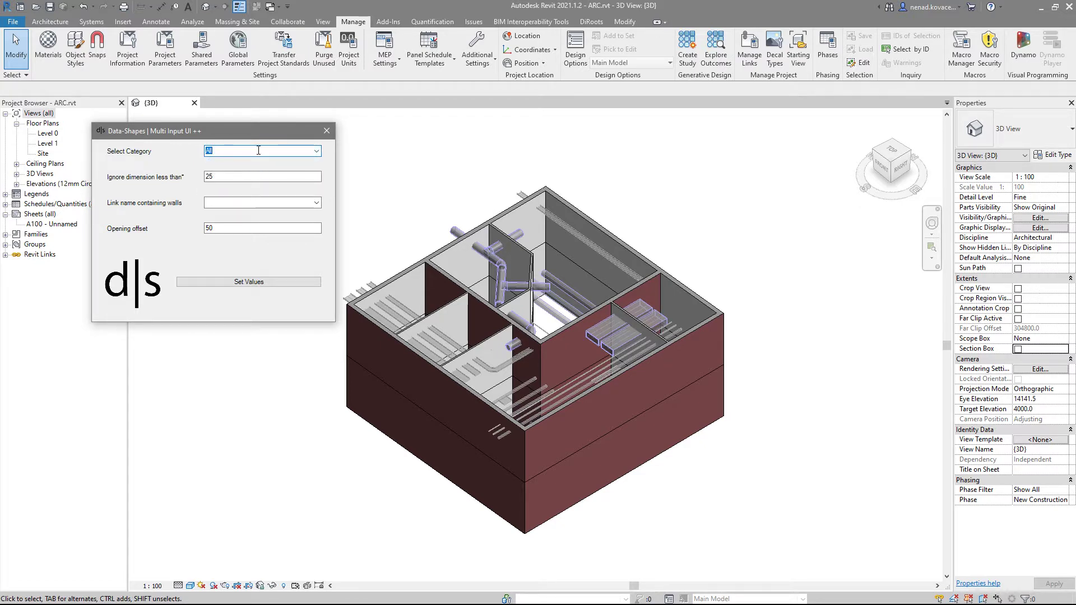
pyautogui.click(317, 150)
pyautogui.click(296, 169)
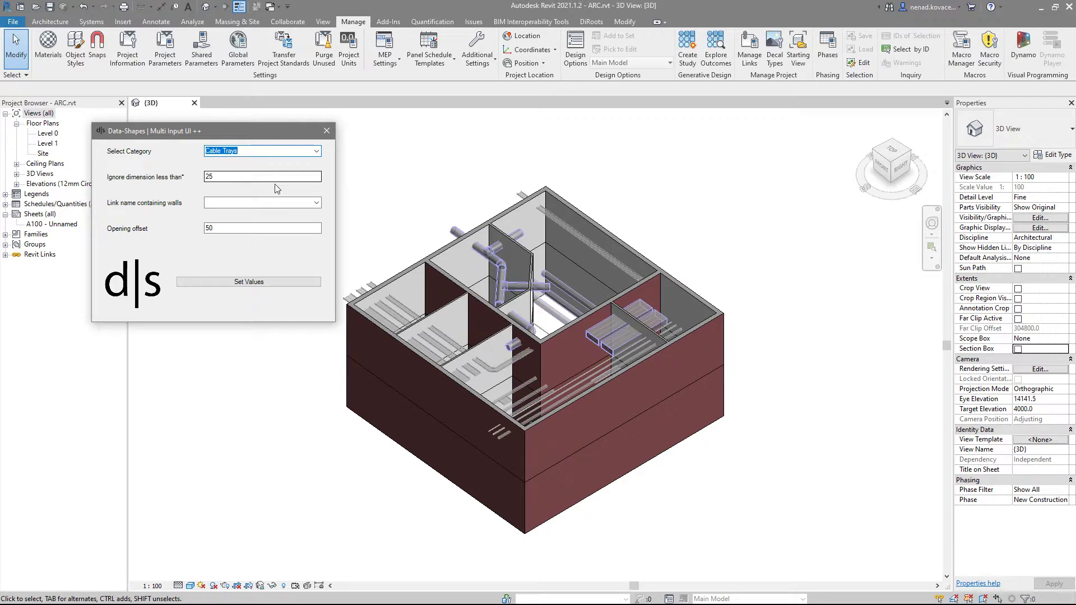
# Step: Inspect the small services crossing the partition walls and re-enter 25 as the dimension below which elements are ignored
pyautogui.keyDown('shift'); pyautogui.moveTo(705, 321); pyautogui.dragTo(477, 417, button='middle'); pyautogui.keyUp('shift')
pyautogui.scroll(6, 560, 398)
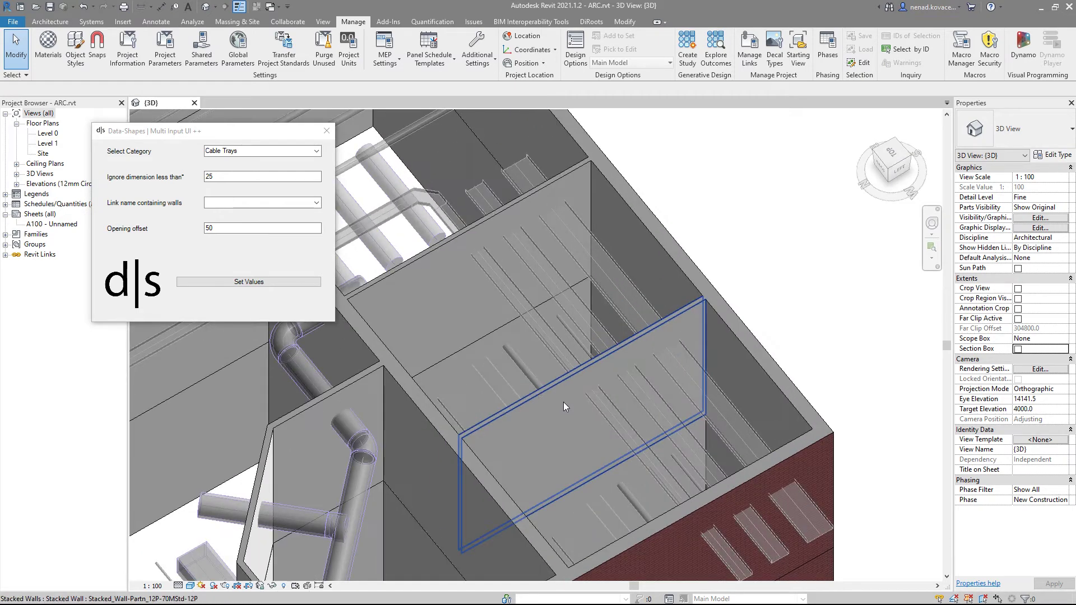
pyautogui.scroll(5, 509, 370)
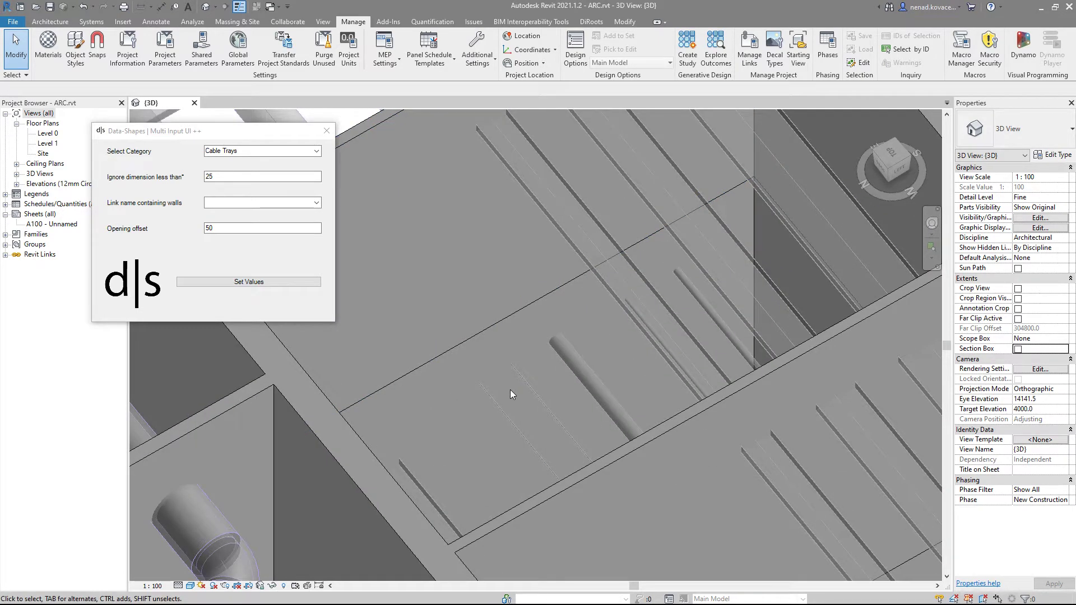
pyautogui.scroll(-4, 510, 388)
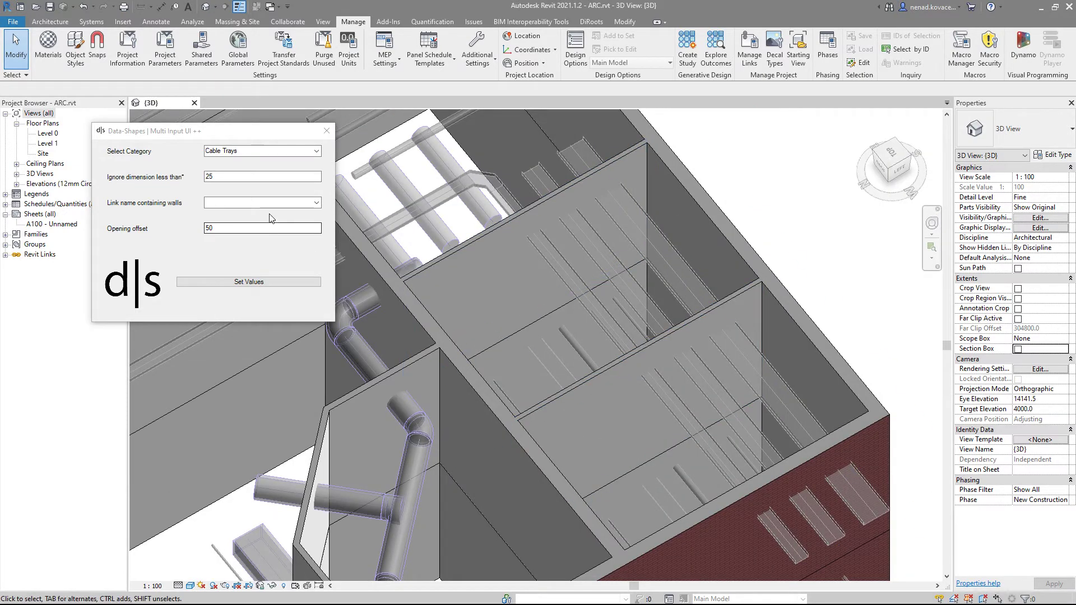
pyautogui.click(158, 183)
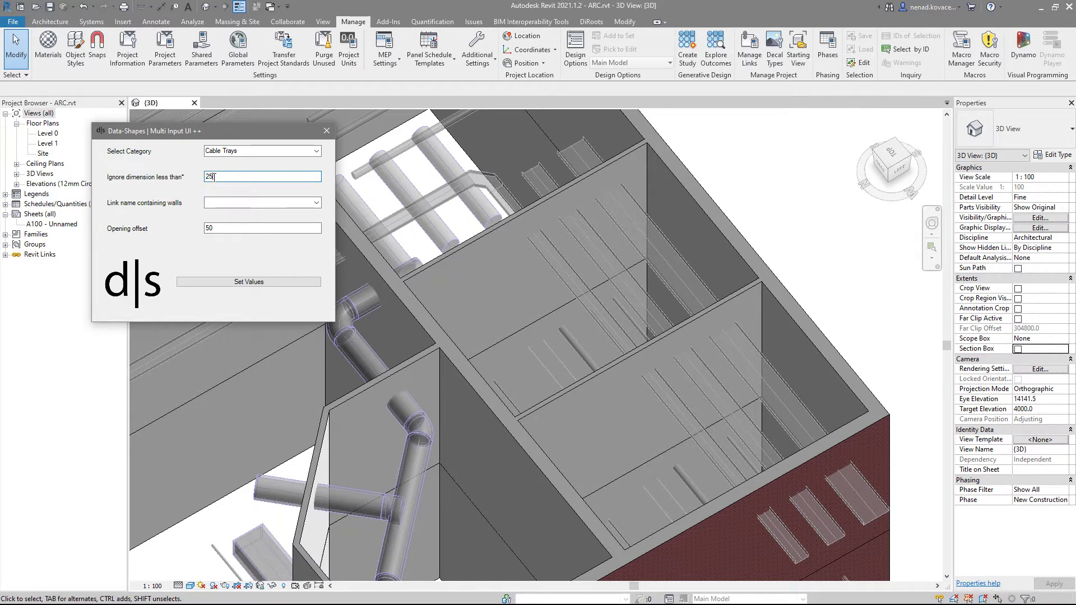
pyautogui.moveTo(214, 177); pyautogui.dragTo(192, 185)
pyautogui.press('BackSpace')
pyautogui.write('5')
pyautogui.moveTo(221, 176); pyautogui.dragTo(56, 193)
pyautogui.write('25')
# Step: Choose MEP.rvt : 1 : location <Not Shared> as the link name for the wall openings script
pyautogui.click(251, 203)
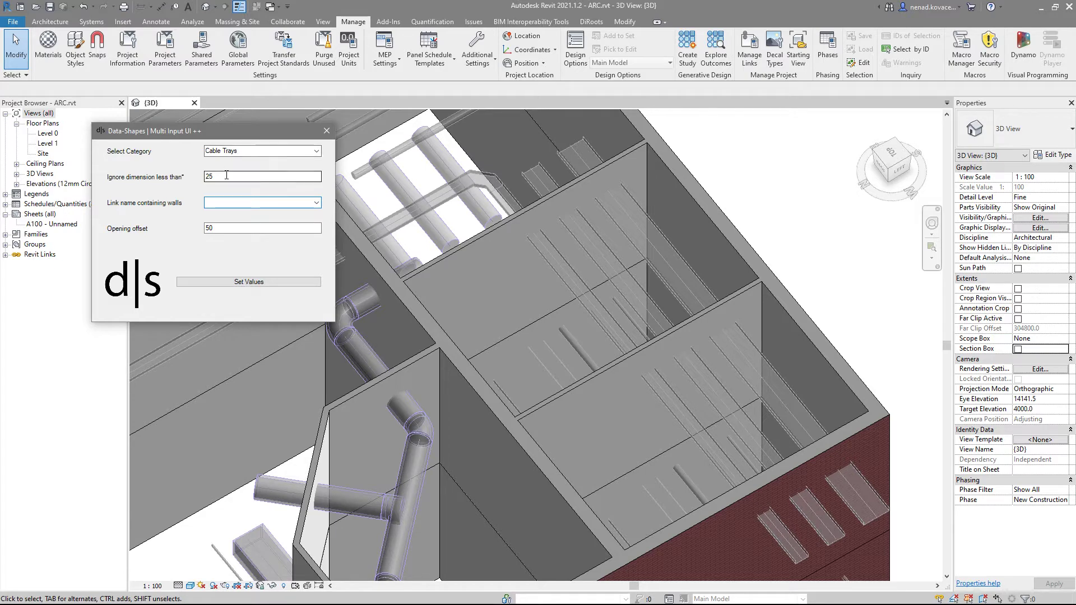
pyautogui.scroll(-3, 491, 241)
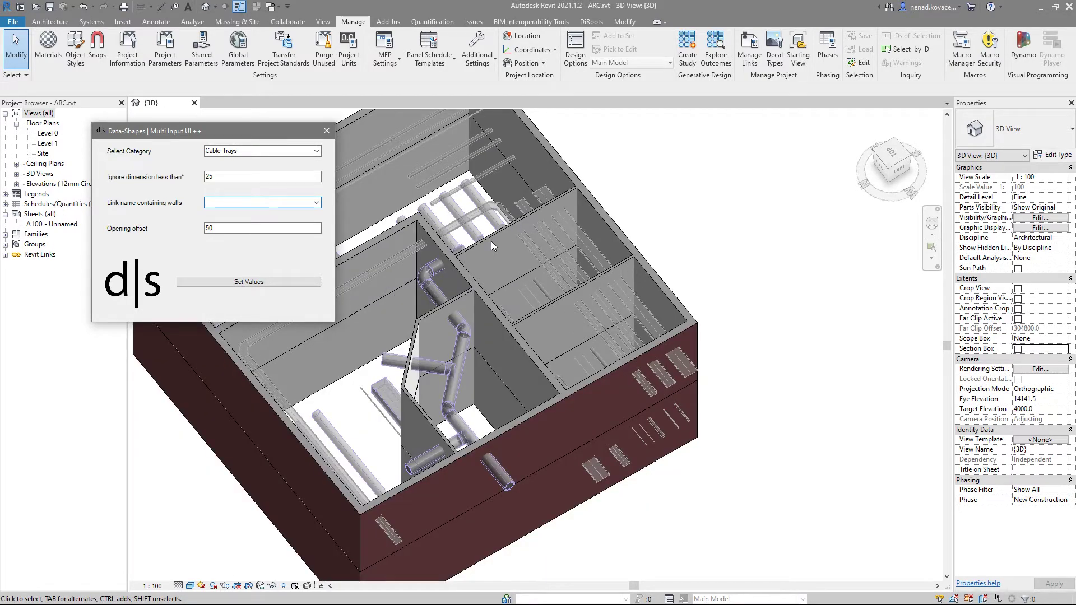
pyautogui.click(317, 203)
pyautogui.click(246, 212)
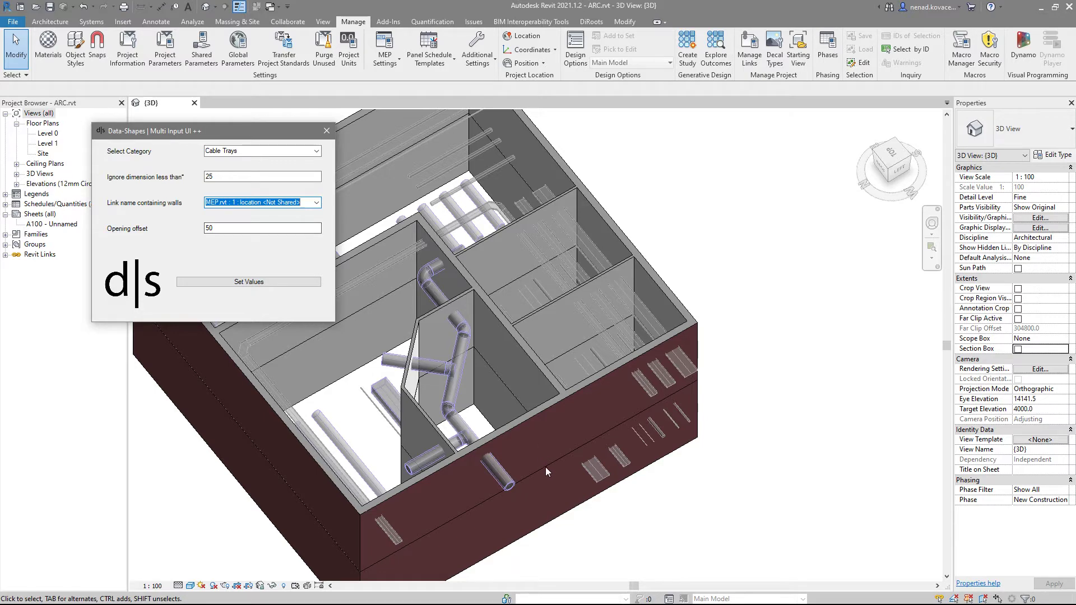
# Step: Set the opening offset to 0 and submit the values to create the cable tray openings in the walls
pyautogui.scroll(6, 546, 467)
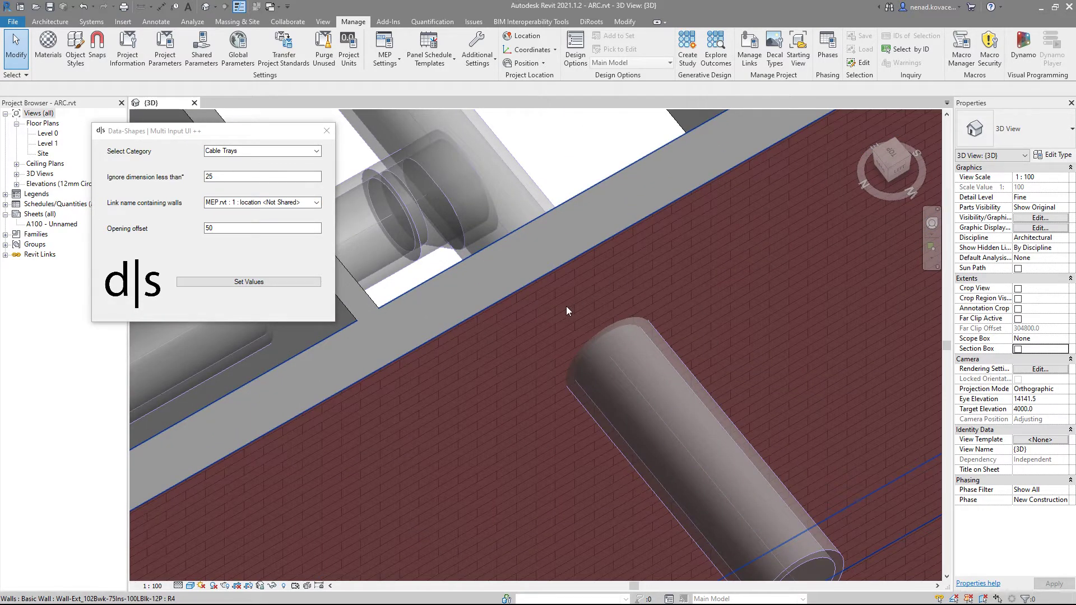
pyautogui.scroll(-5, 566, 307)
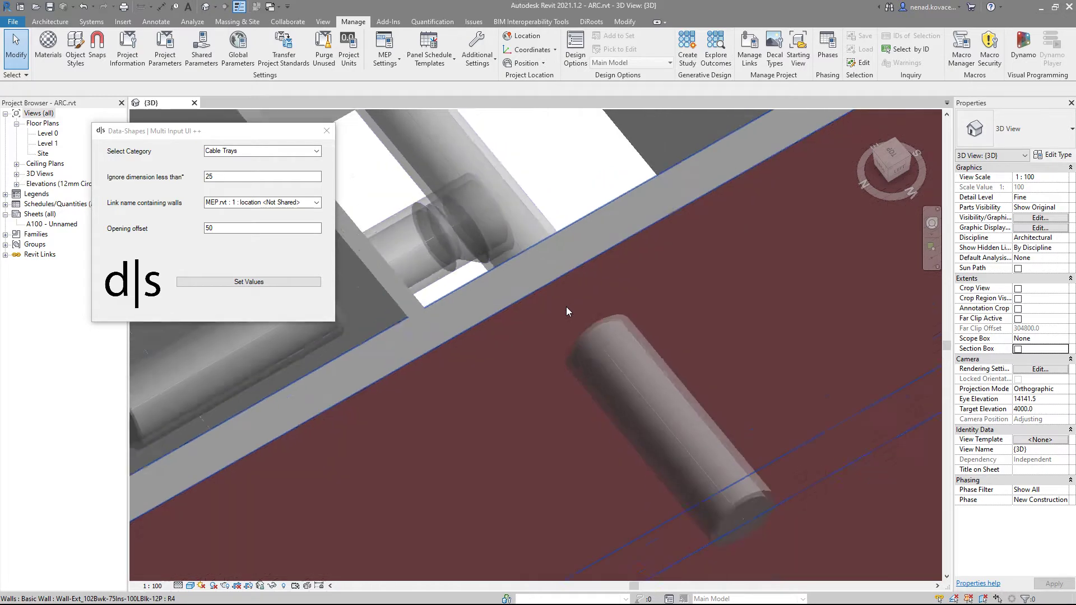
pyautogui.moveTo(574, 379); pyautogui.dragTo(389, 343, button='middle')
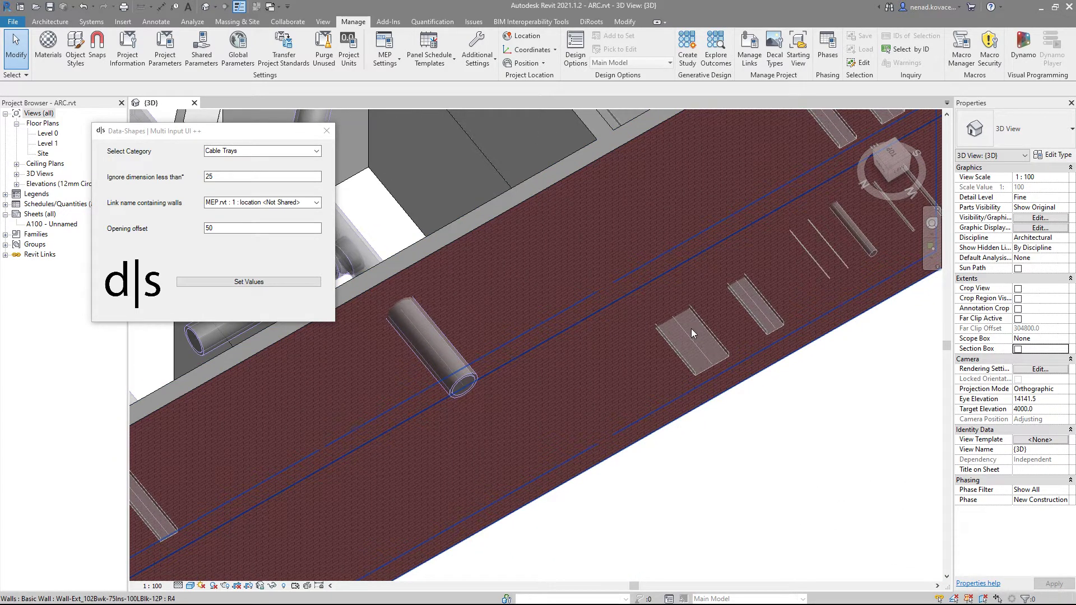
pyautogui.scroll(3, 393, 312)
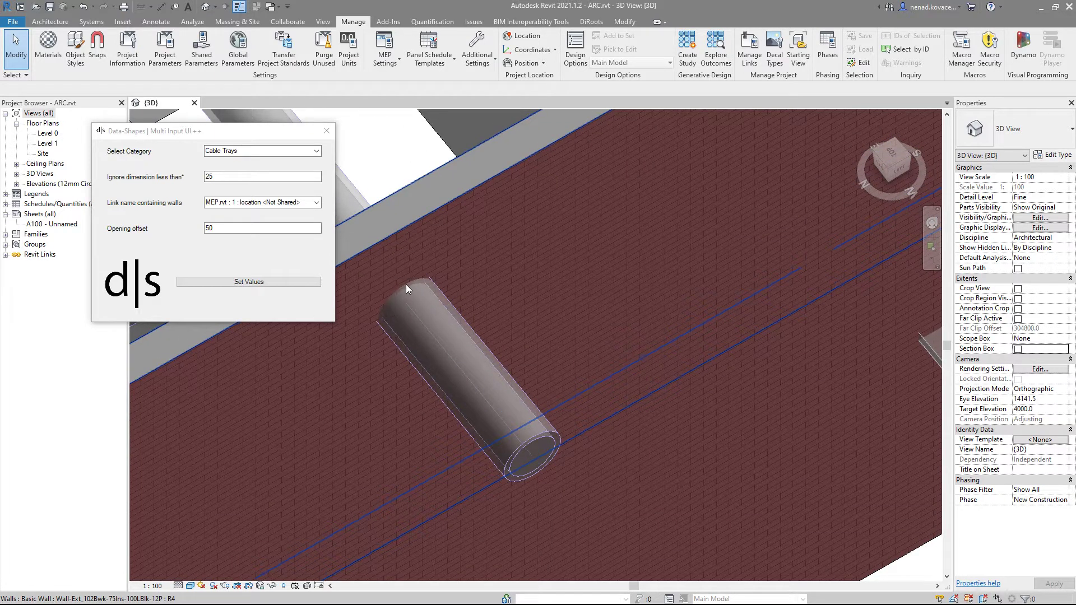
pyautogui.click(216, 251)
pyautogui.write('0')
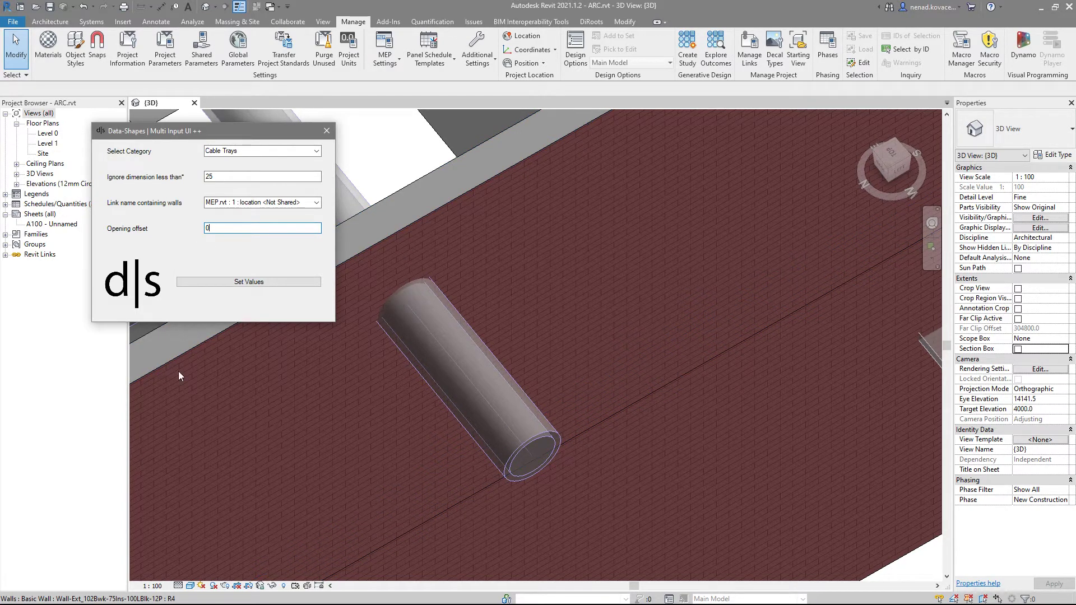
pyautogui.click(272, 285)
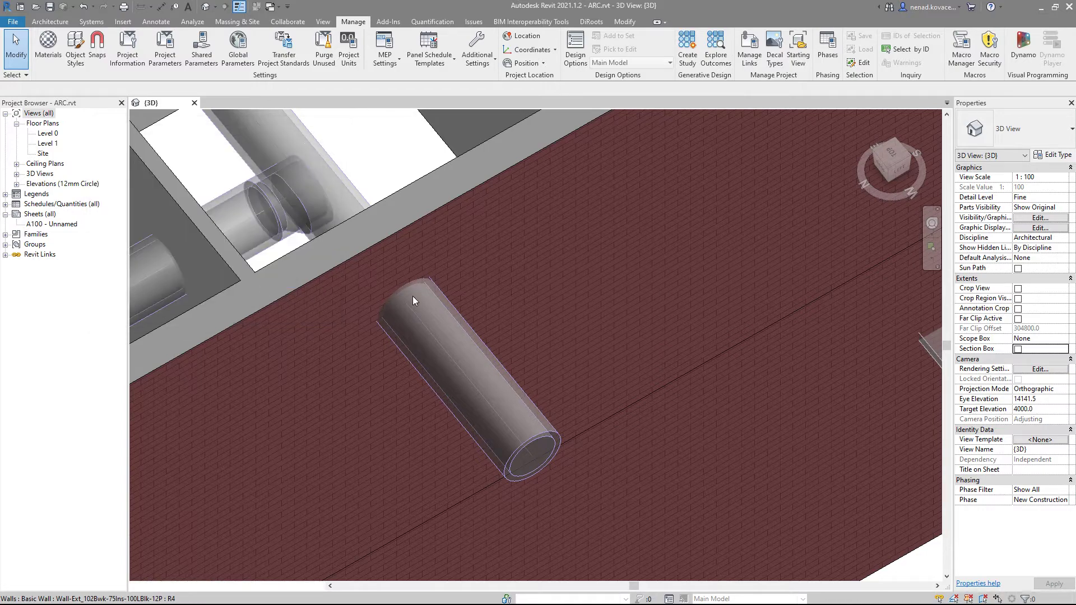
# Step: Examine the openings created around the cable trays in the exterior brick wall
pyautogui.scroll(-2, 416, 300)
pyautogui.scroll(-2, 435, 324)
pyautogui.keyDown('shift'); pyautogui.moveTo(435, 324); pyautogui.dragTo(761, 396, button='middle'); pyautogui.keyUp('shift')
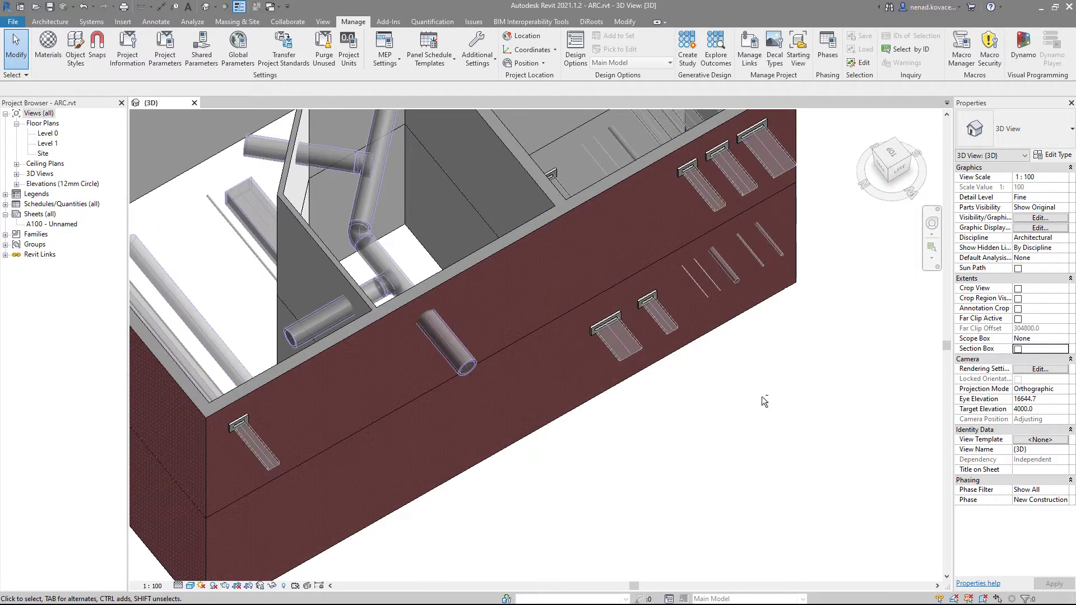
pyautogui.scroll(3, 500, 334)
pyautogui.scroll(2, 610, 371)
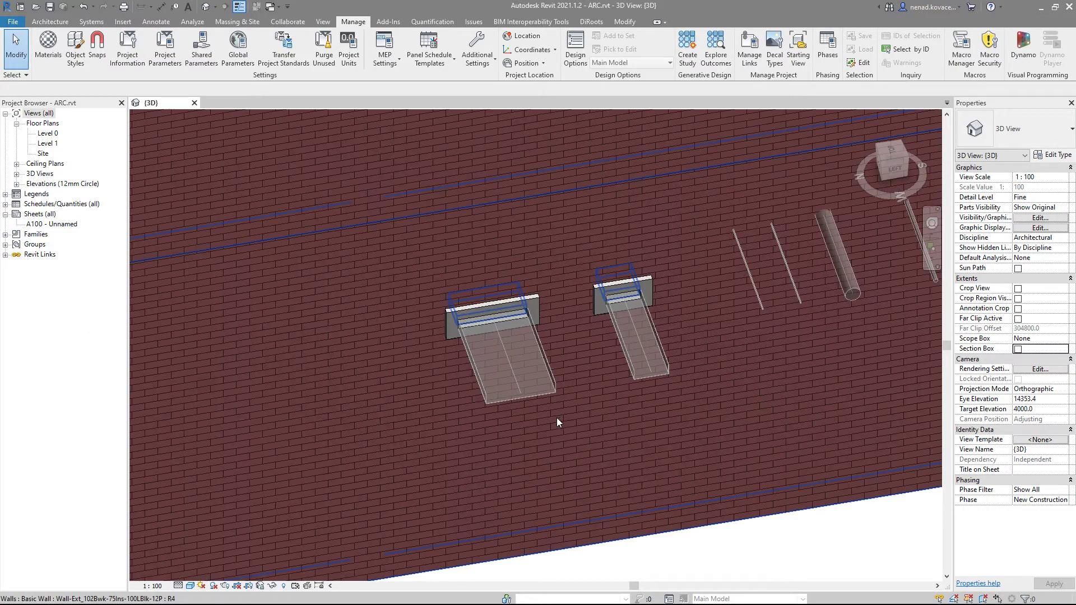
# Step: Look over the whole building and inspect the two lower cable tray openings in the exterior brick wall from another angle
pyautogui.press('z')
pyautogui.press('f')
pyautogui.moveTo(234, 142); pyautogui.dragTo(819, 527)
pyautogui.click(756, 467)
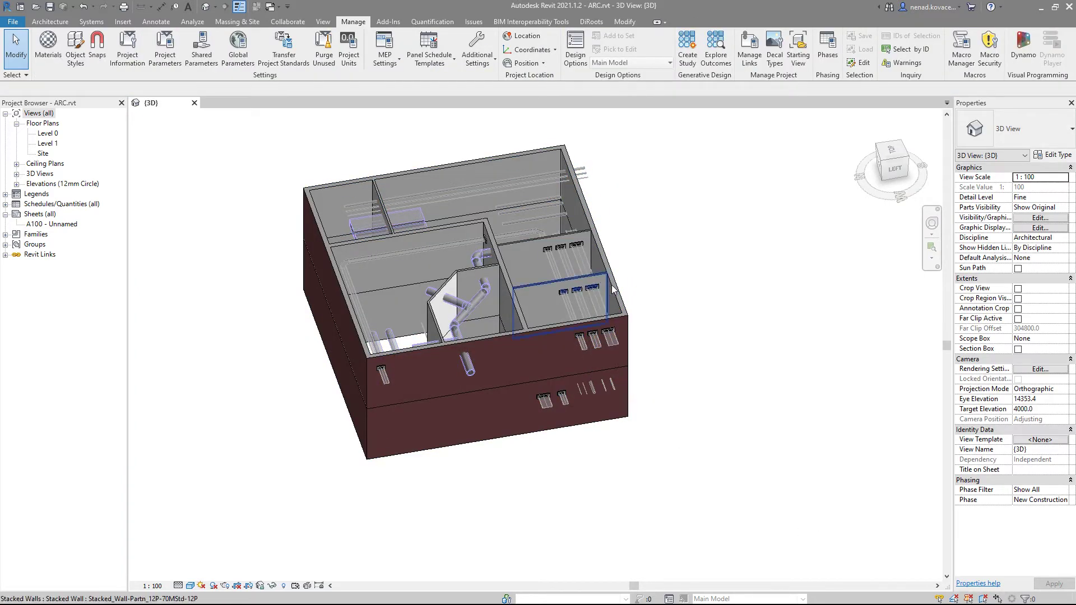
pyautogui.scroll(10, 556, 390)
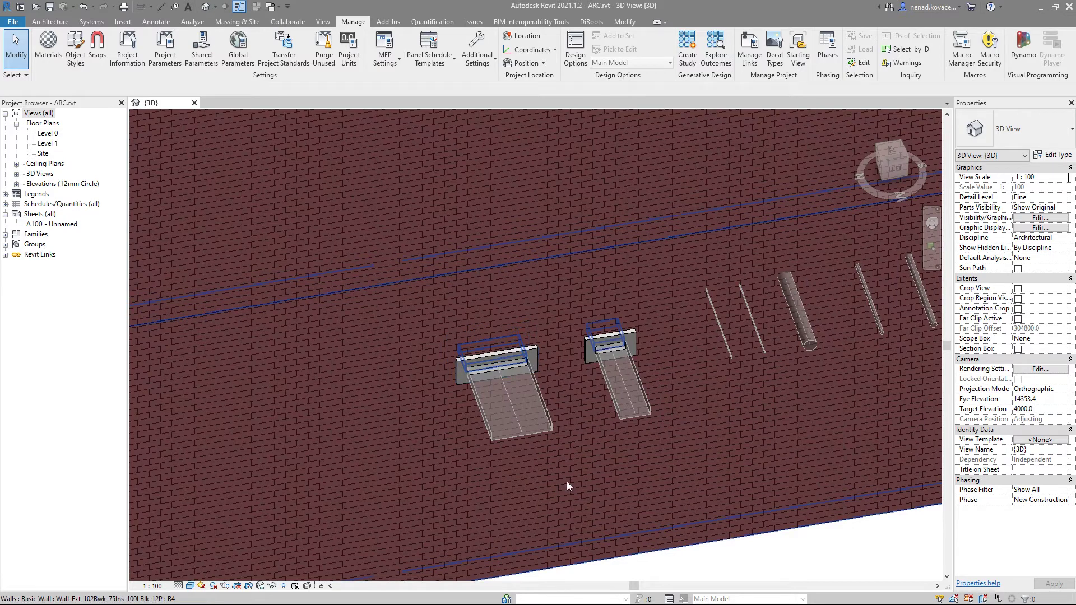
pyautogui.keyDown('shift'); pyautogui.moveTo(579, 442); pyautogui.dragTo(563, 395, button='middle'); pyautogui.keyUp('shift')
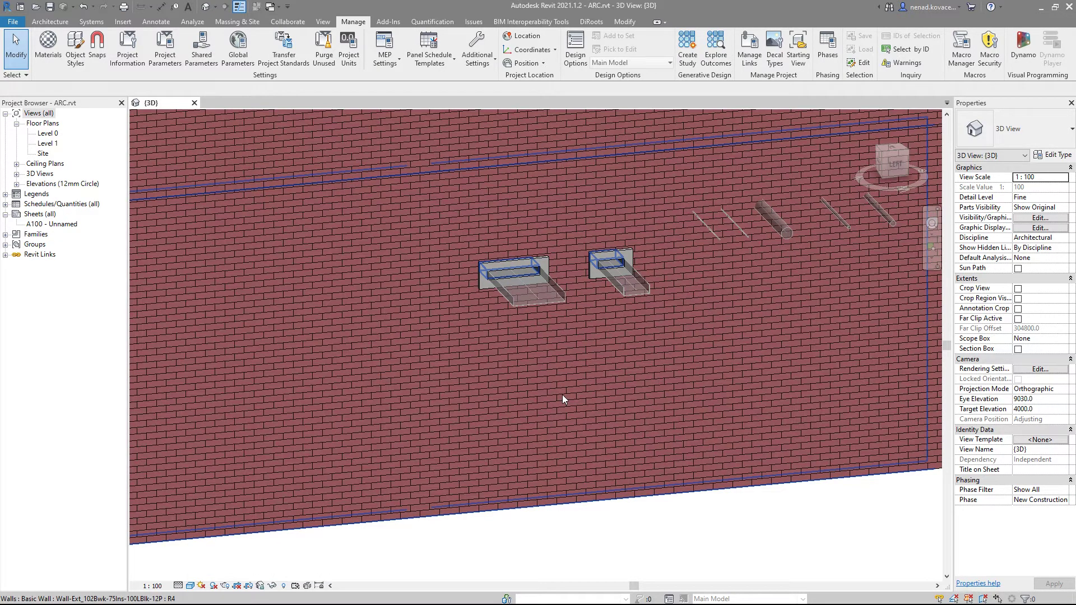
pyautogui.scroll(-8, 562, 390)
# Step: Examine the three cable tray openings in the upper-level stacked partition wall from both of its sides
pyautogui.keyDown('shift'); pyautogui.moveTo(393, 268); pyautogui.dragTo(706, 403, button='middle'); pyautogui.keyUp('shift')
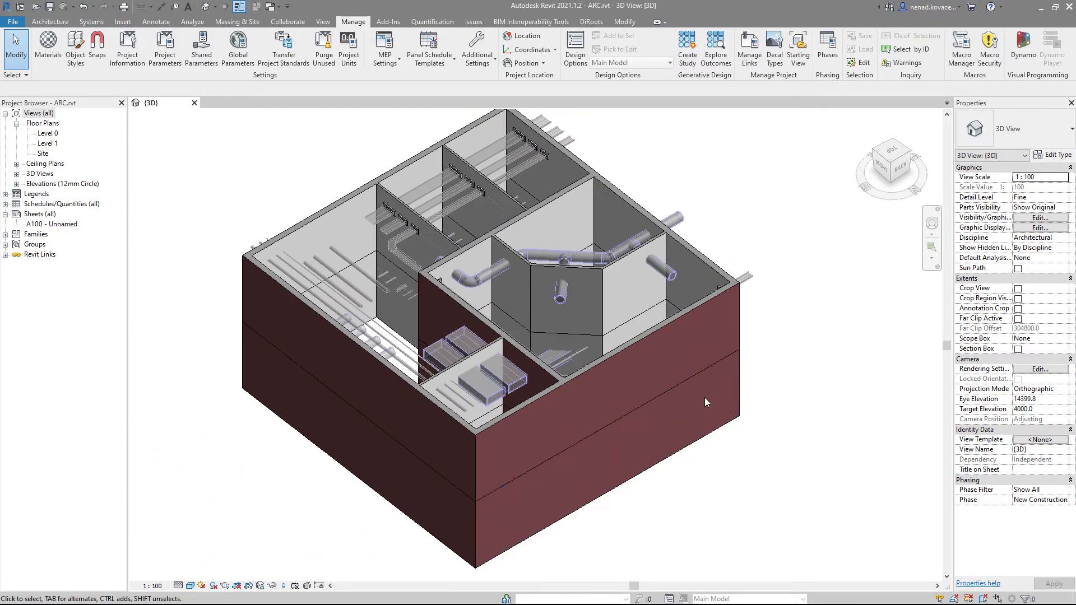
pyautogui.keyDown('shift'); pyautogui.moveTo(493, 426); pyautogui.dragTo(443, 443, button='middle'); pyautogui.keyUp('shift')
pyautogui.scroll(8, 382, 270)
pyautogui.scroll(-5, 488, 184)
pyautogui.click(505, 123)
pyautogui.keyDown('shift'); pyautogui.moveTo(506, 124); pyautogui.dragTo(389, 435, button='middle'); pyautogui.keyUp('shift')
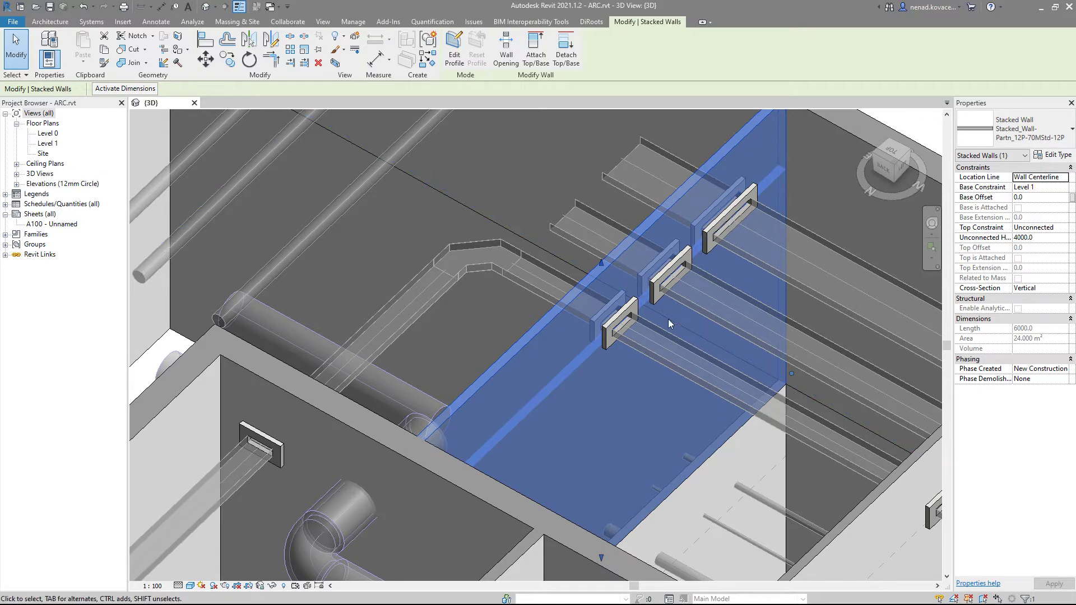
pyautogui.keyDown('shift'); pyautogui.moveTo(567, 271); pyautogui.dragTo(503, 261, button='middle'); pyautogui.keyUp('shift')
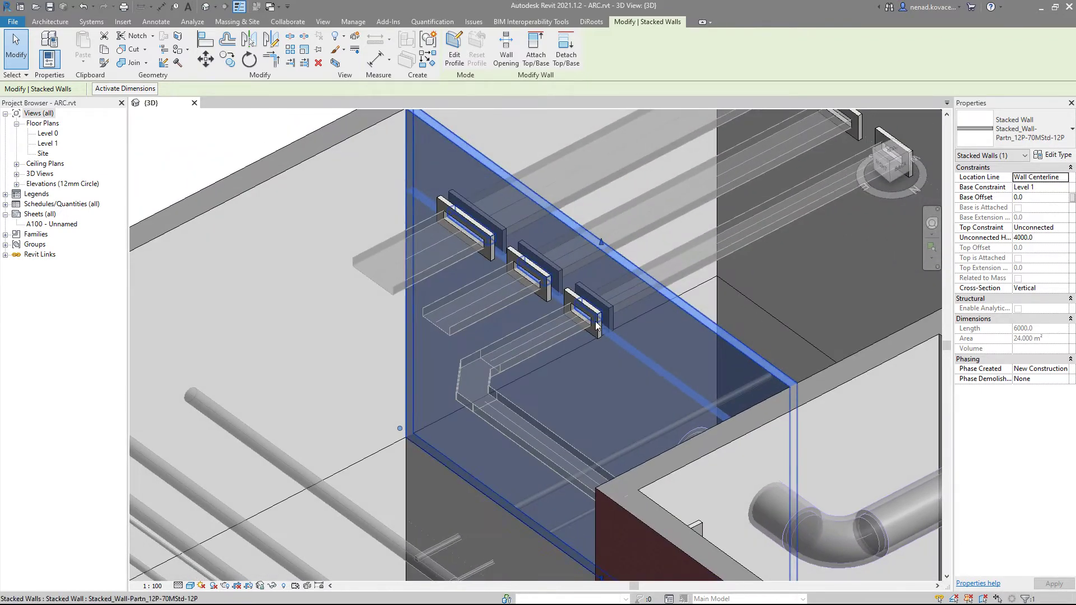
pyautogui.press('Escape')
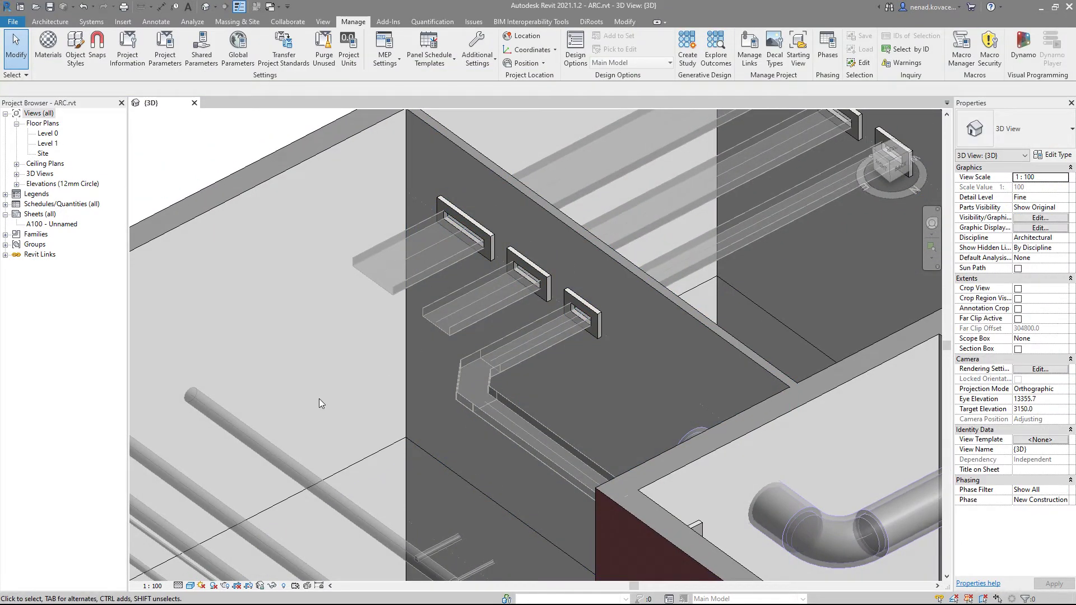
# Step: Turn off the Visible type parameter of the Rectangular wall opening family to hide the frames around the cable tray openings
pyautogui.click(466, 229)
pyautogui.click(1051, 155)
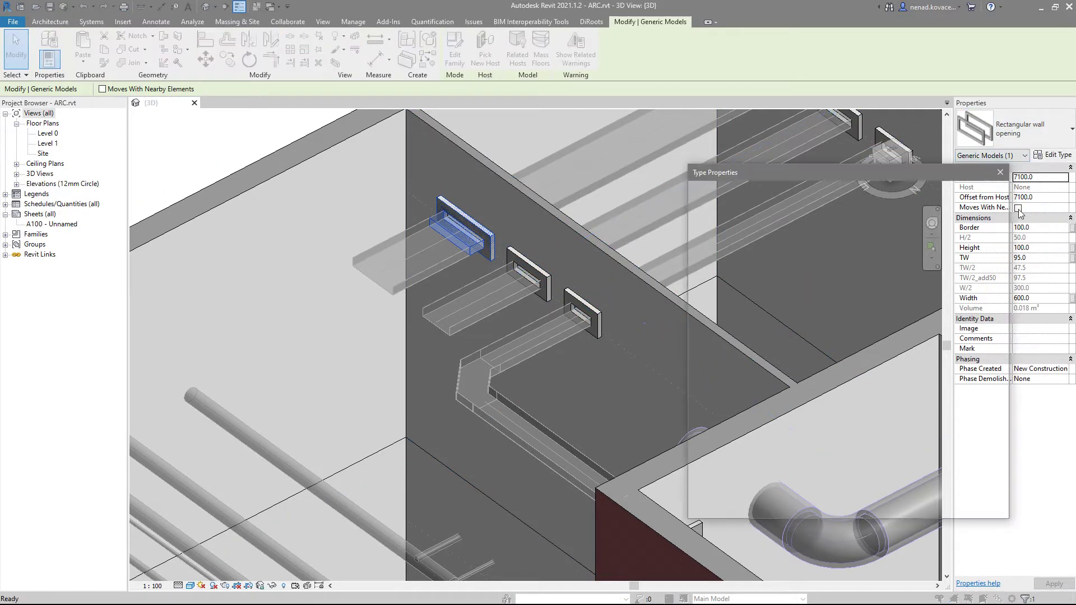
pyautogui.click(852, 456)
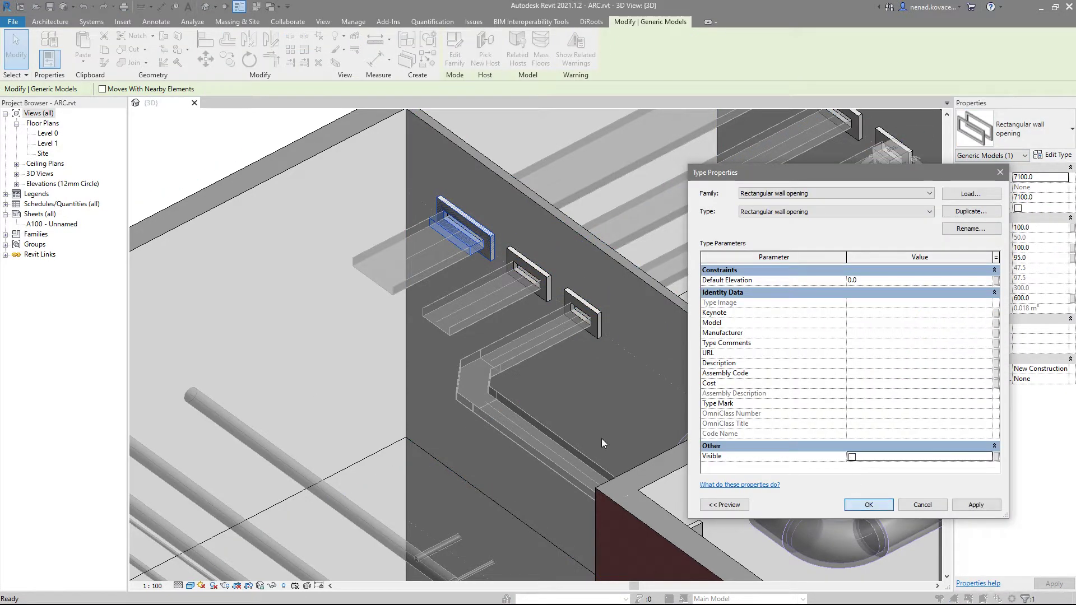
pyautogui.press('Return')
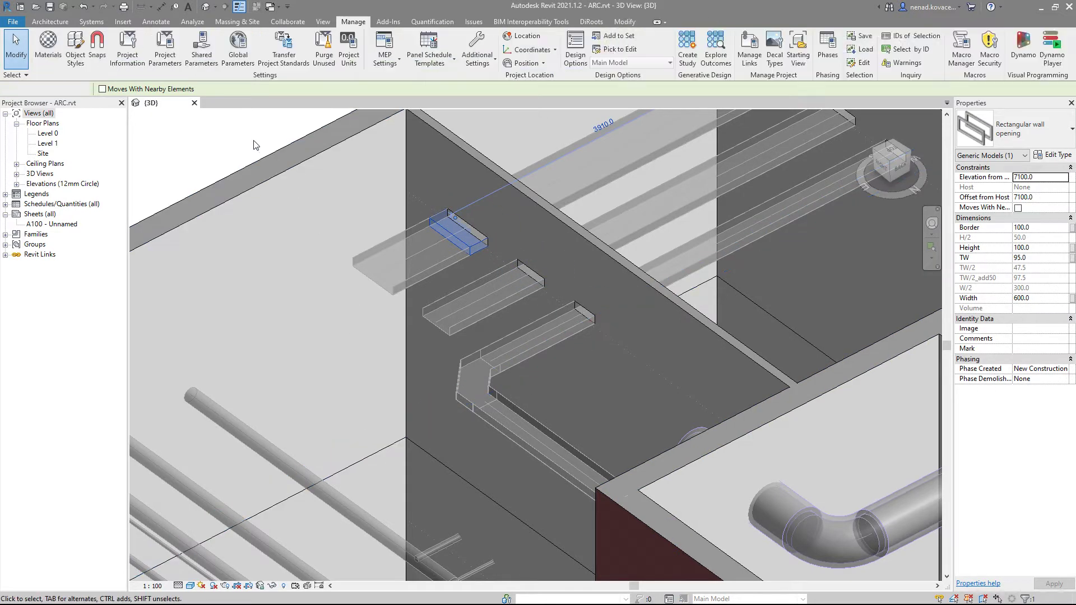
pyautogui.press('Escape')
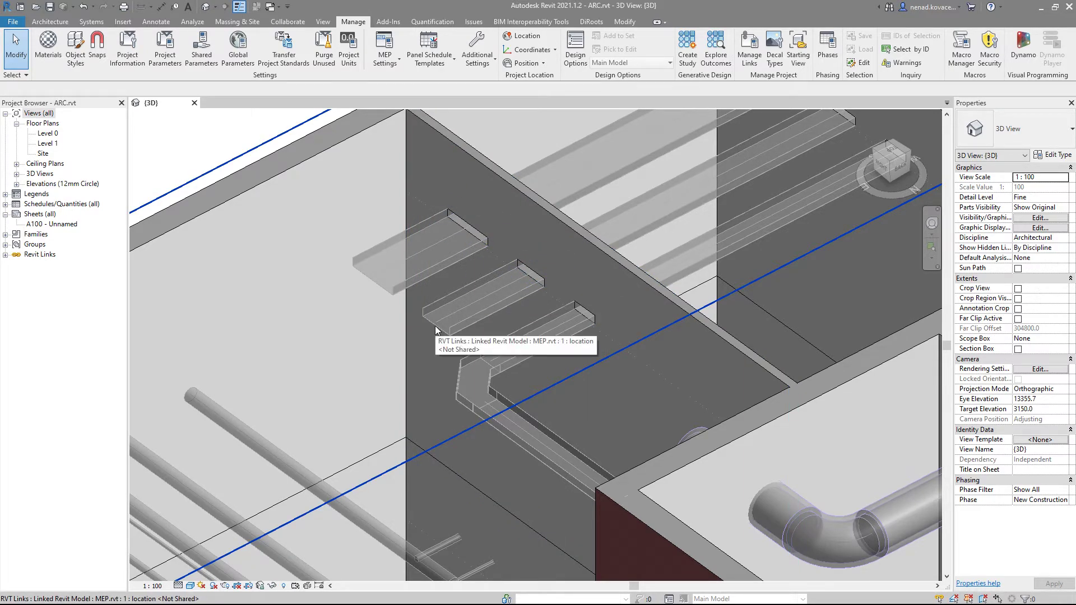
# Step: Isolate the upper-level partition wall holding three cable tray openings with a selection box and orient the view to Right
pyautogui.scroll(-3, 436, 330)
pyautogui.scroll(2, 435, 324)
pyautogui.scroll(-5, 434, 314)
pyautogui.scroll(3, 529, 497)
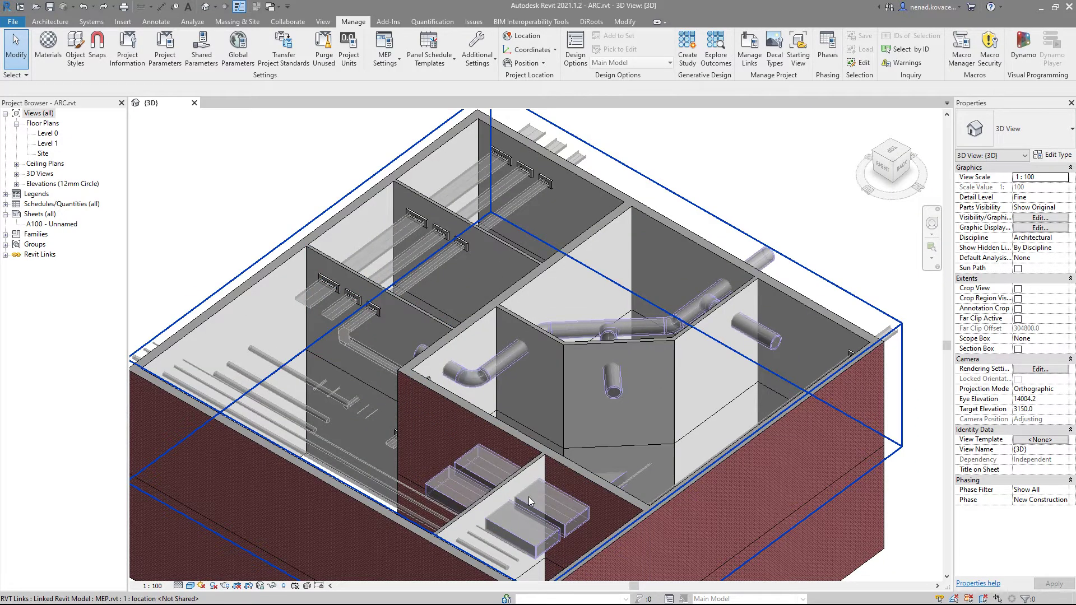
pyautogui.scroll(6, 287, 295)
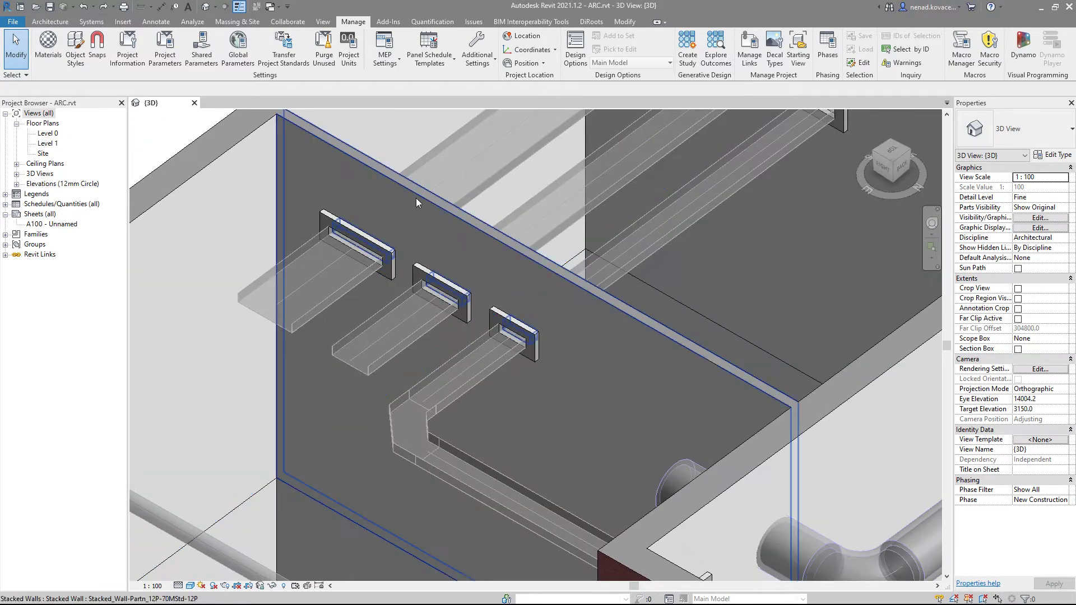
pyautogui.click(415, 198)
pyautogui.click(335, 63)
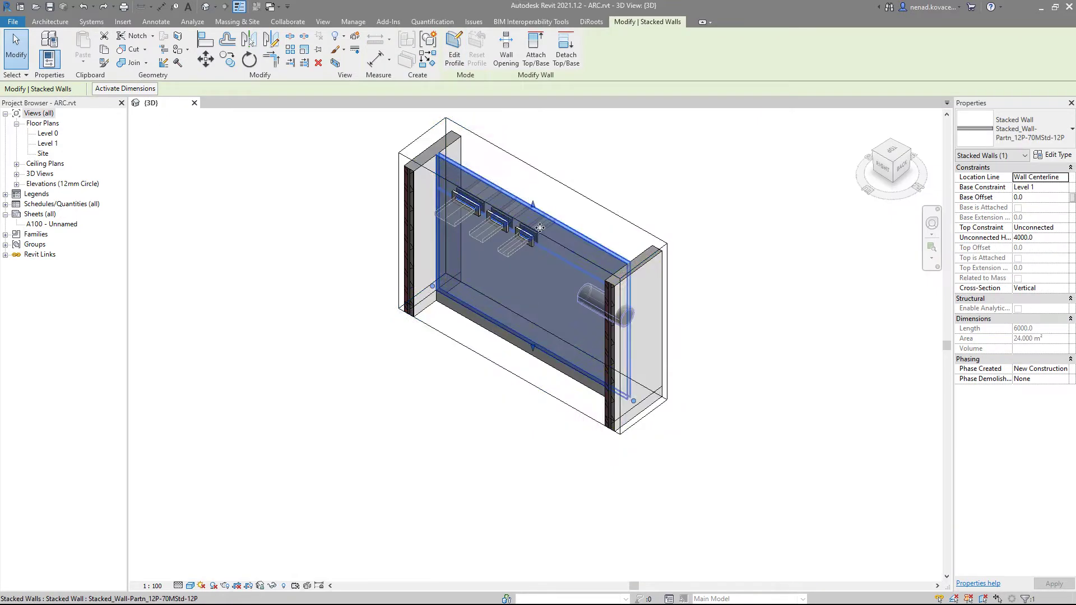
pyautogui.keyDown('shift'); pyautogui.moveTo(679, 288); pyautogui.dragTo(778, 250, button='middle'); pyautogui.keyUp('shift')
pyautogui.click(887, 167)
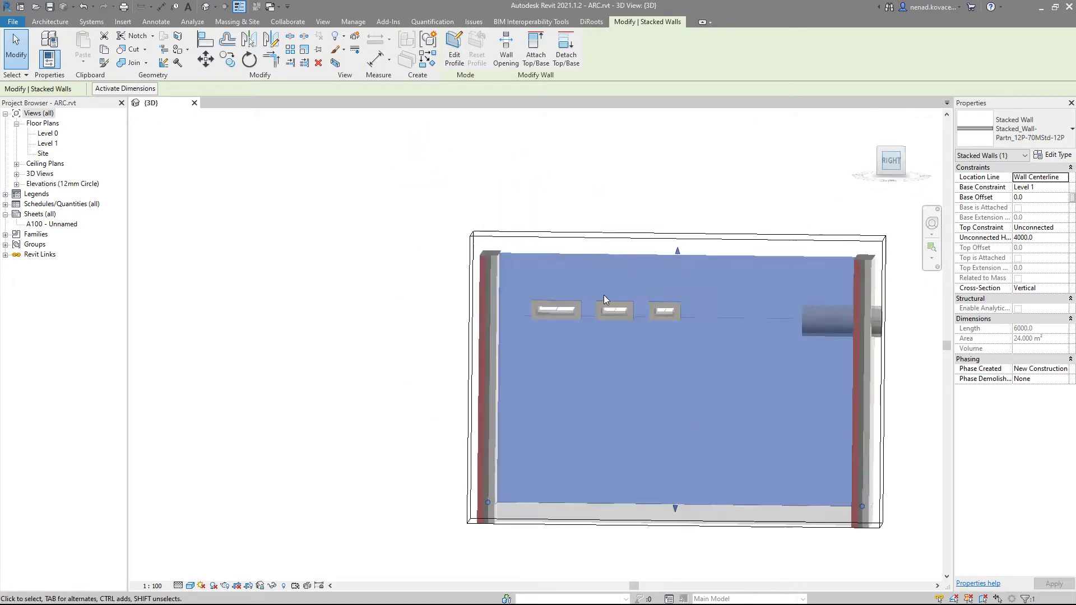
# Step: Disable Visible in the type properties of the rectangular wall opening so only the cut voids show in the boxed partition wall
pyautogui.scroll(8, 446, 305)
pyautogui.click(436, 279)
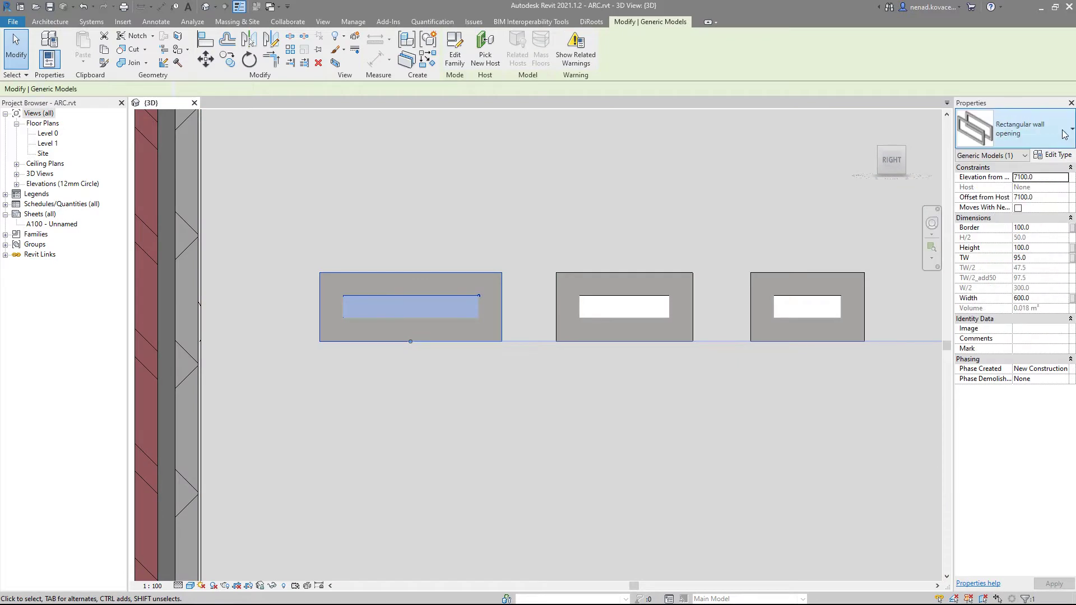
pyautogui.click(1054, 154)
pyautogui.click(851, 457)
pyautogui.click(869, 504)
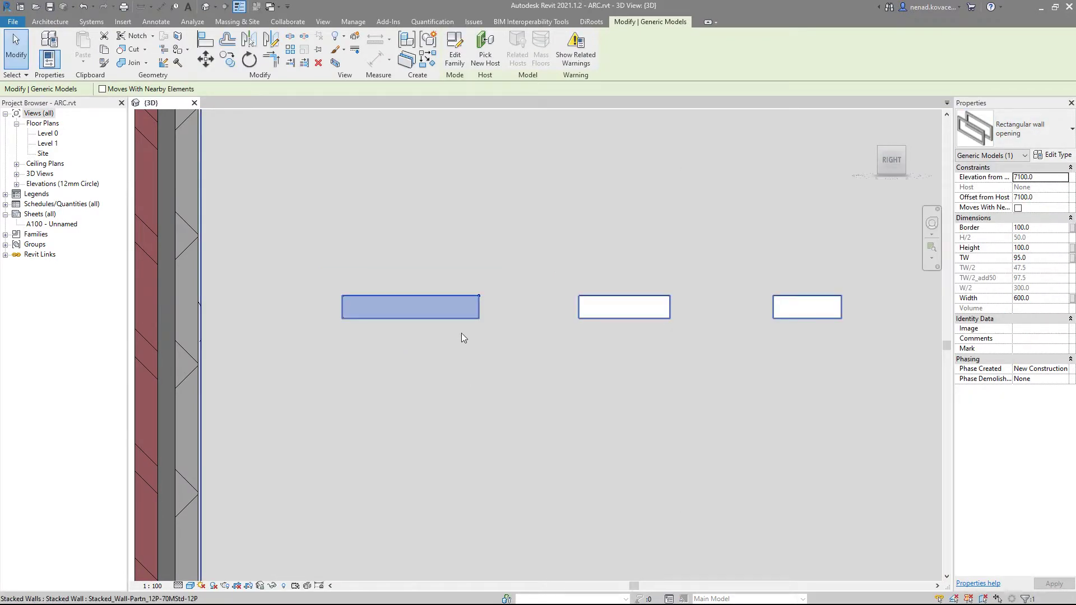
pyautogui.press('Escape')
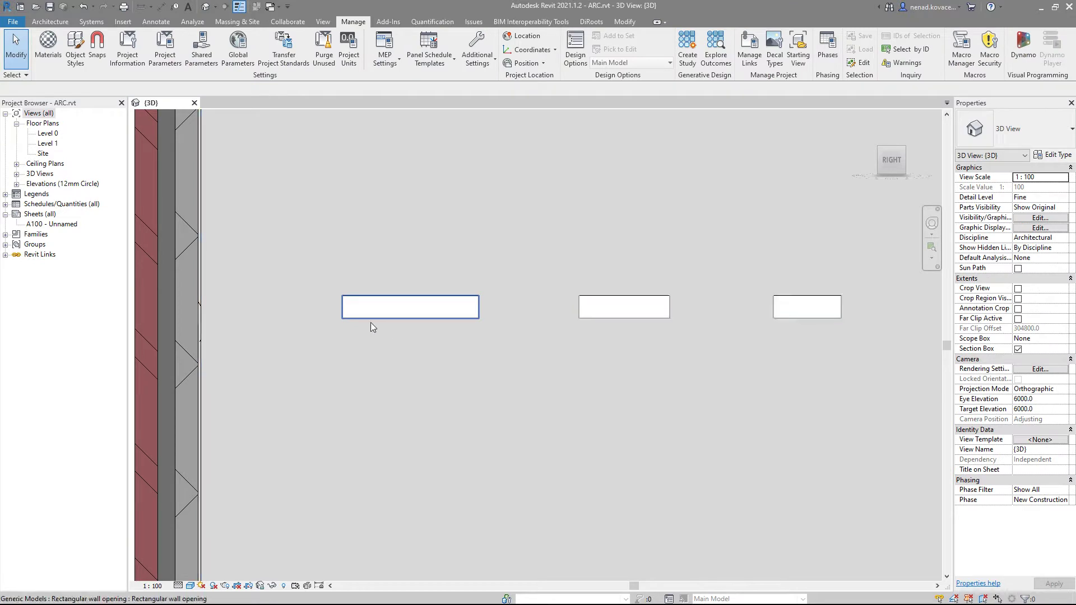
# Step: Temporarily isolate the partition wall to examine its three cut openings, and reset the temporary isolation
pyautogui.keyDown('shift'); pyautogui.moveTo(445, 370); pyautogui.dragTo(397, 342, button='middle'); pyautogui.keyUp('shift')
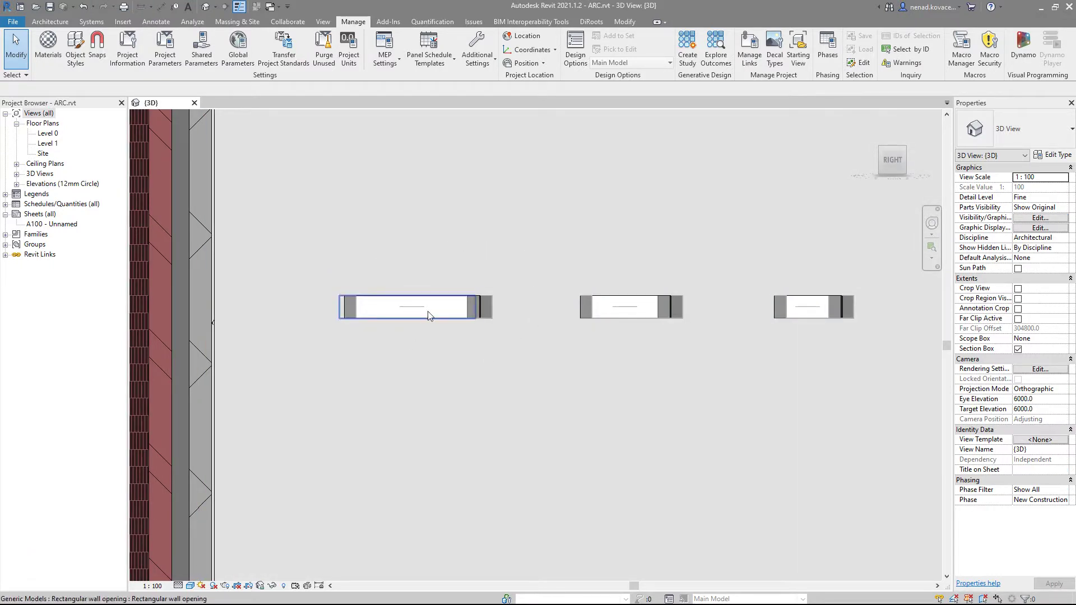
pyautogui.scroll(-3, 373, 337)
pyautogui.keyDown('shift'); pyautogui.moveTo(409, 335); pyautogui.dragTo(449, 267, button='middle'); pyautogui.keyUp('shift')
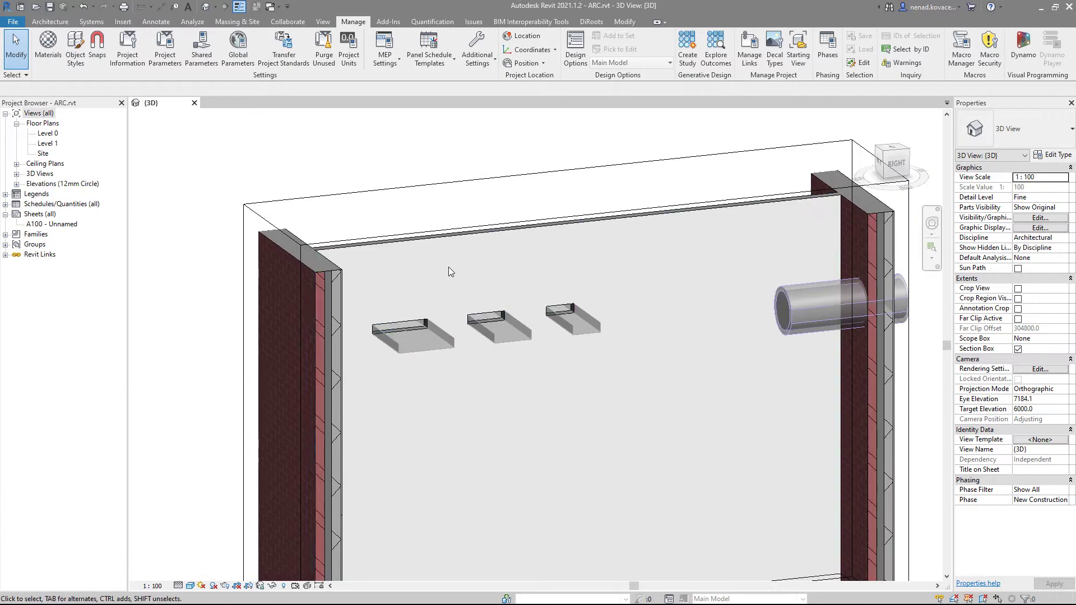
pyautogui.click(451, 237)
pyautogui.press('h')
pyautogui.press('i')
pyautogui.click(463, 192)
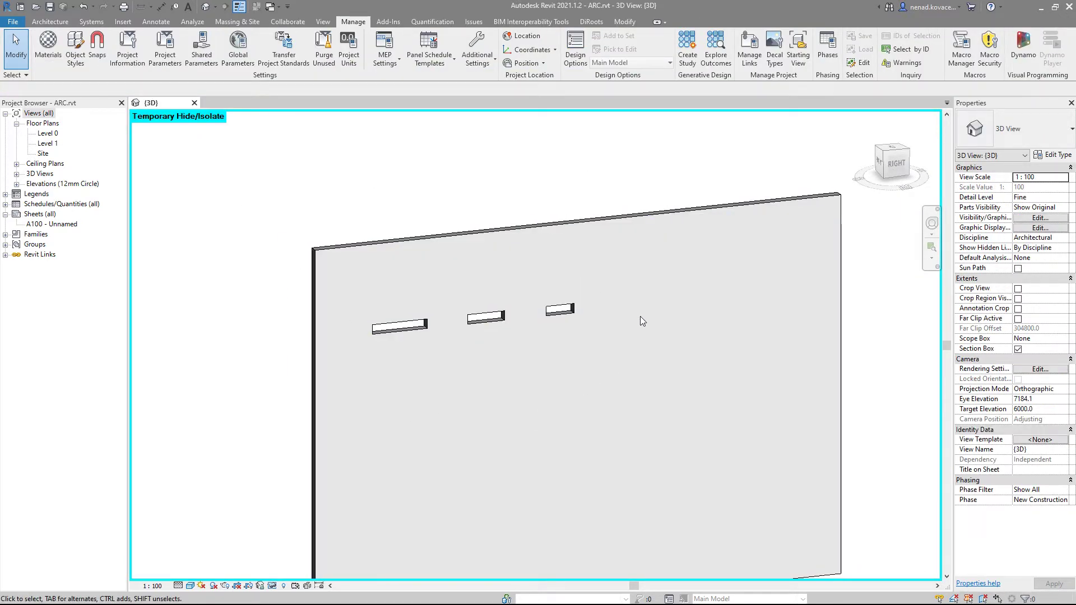
pyautogui.press('h')
pyautogui.press('r')
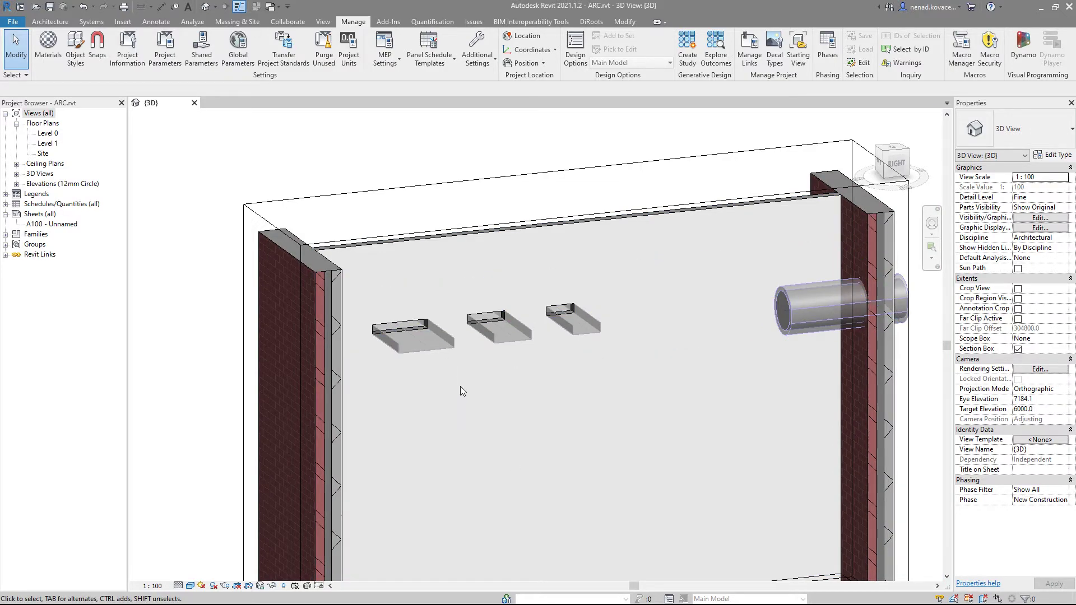
# Step: Undo the changes back to before the cable tray openings were created and restore the temporarily hidden elements
pyautogui.hotkey('ctrl', 'z')
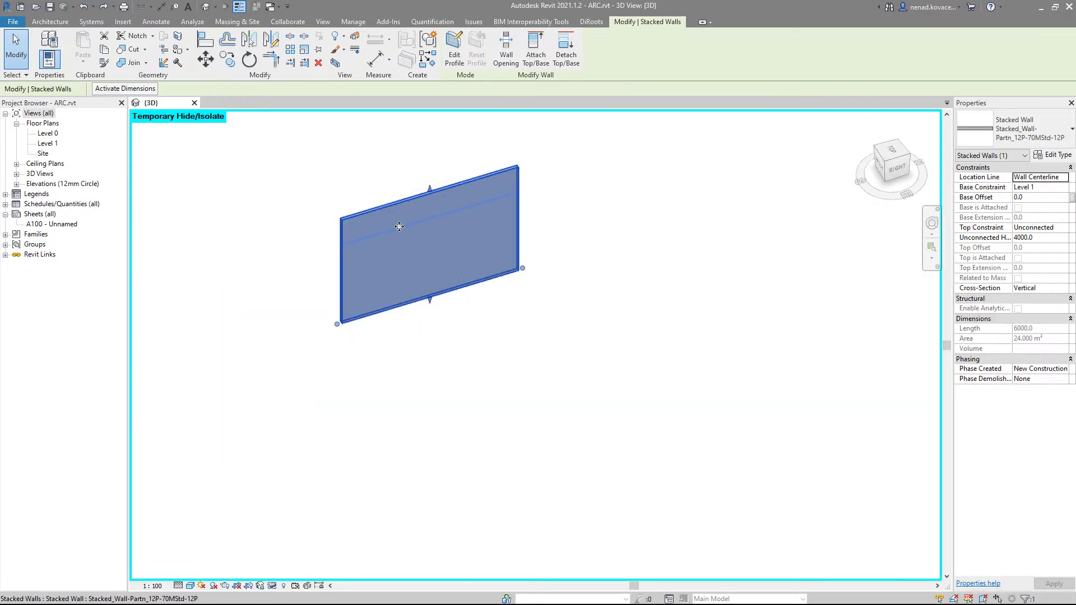
pyautogui.press('h')
pyautogui.press('r')
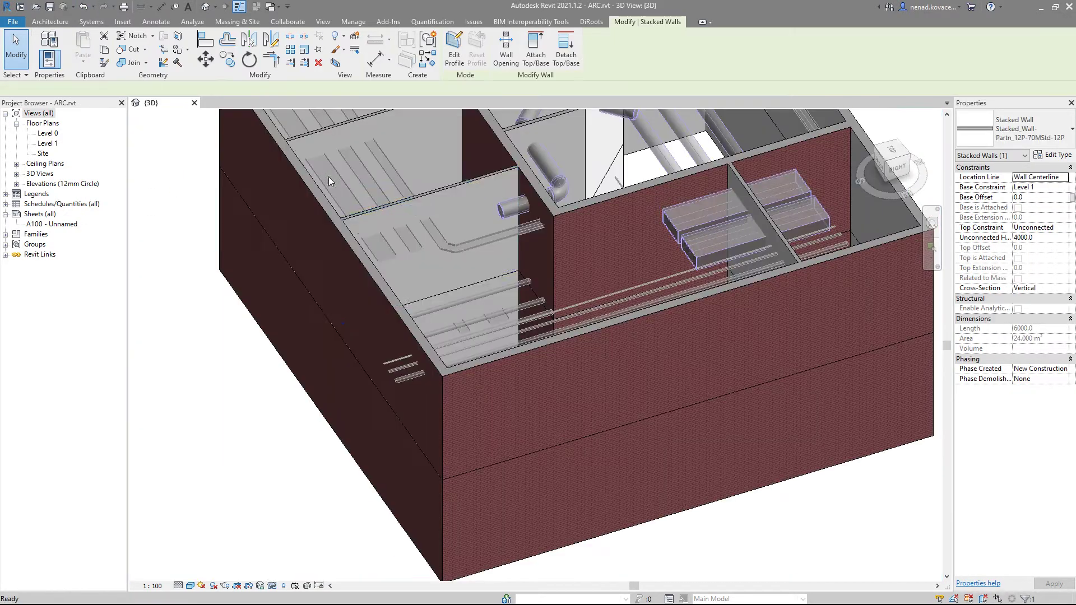
pyautogui.press('Escape')
pyautogui.scroll(3, 426, 211)
pyautogui.scroll(2, 364, 222)
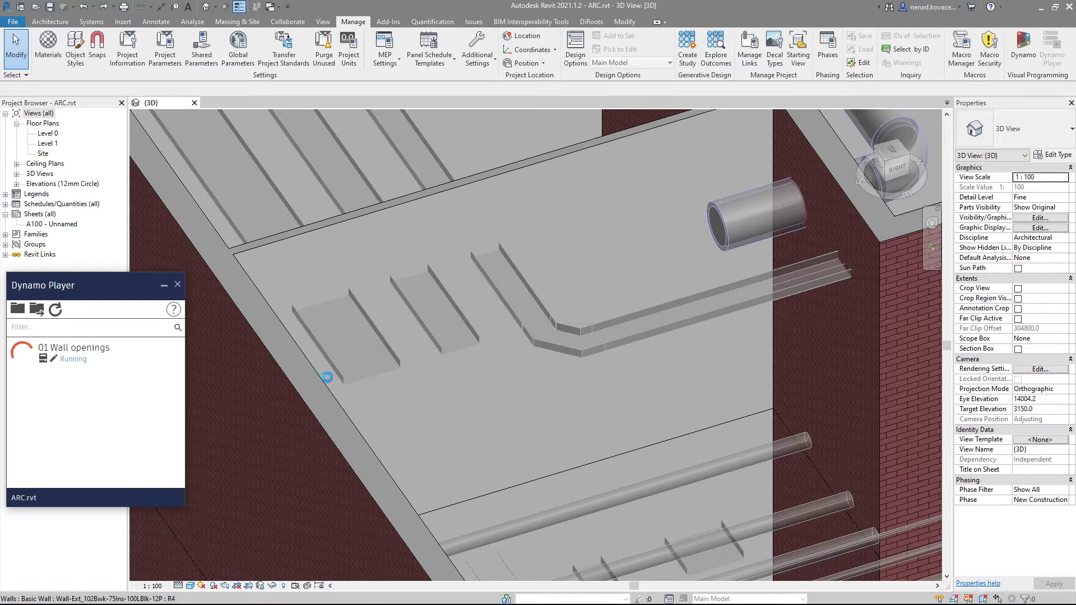
# Step: Run the wall openings script for Cable Trays, ignoring dimensions below 25, with link MEP.rvt : 1 : location <Not Shared> and opening offset 50
pyautogui.click(356, 138)
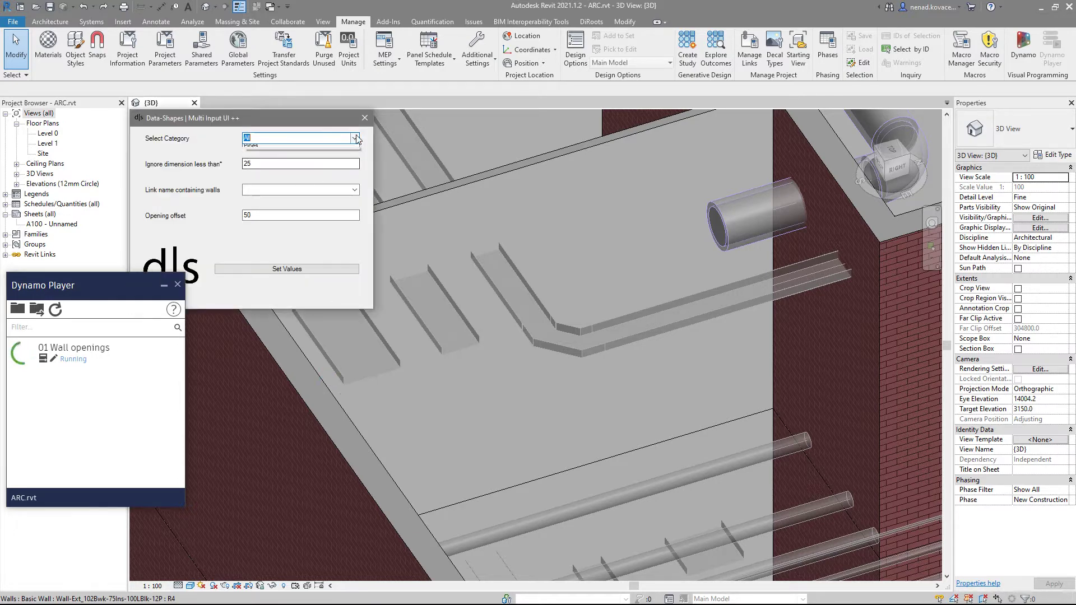
pyautogui.click(263, 157)
pyautogui.press('Tab')
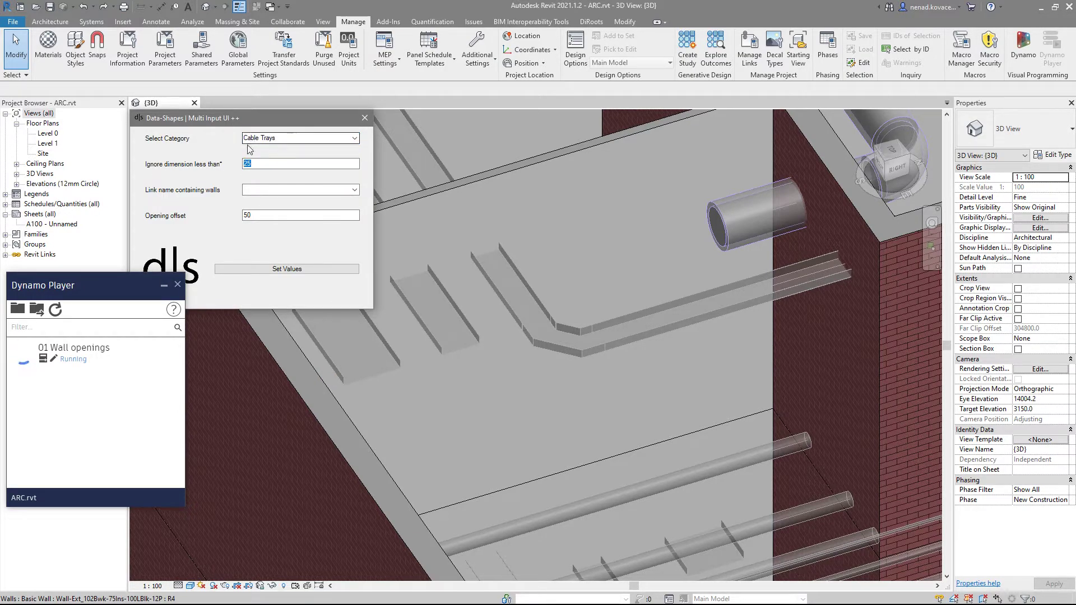
pyautogui.click(354, 190)
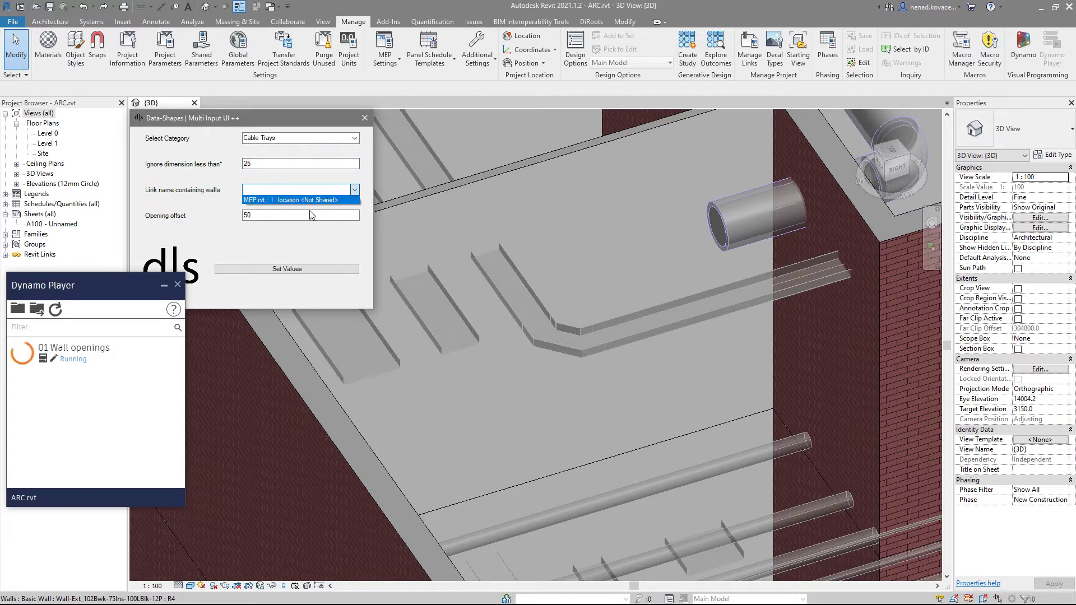
pyautogui.click(269, 201)
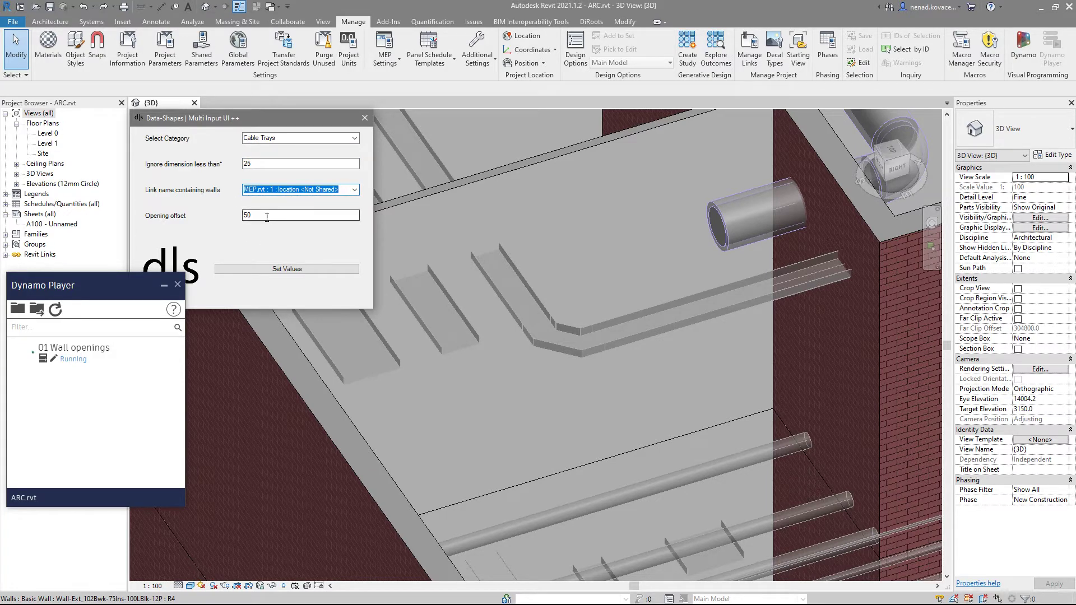
pyautogui.press('Tab')
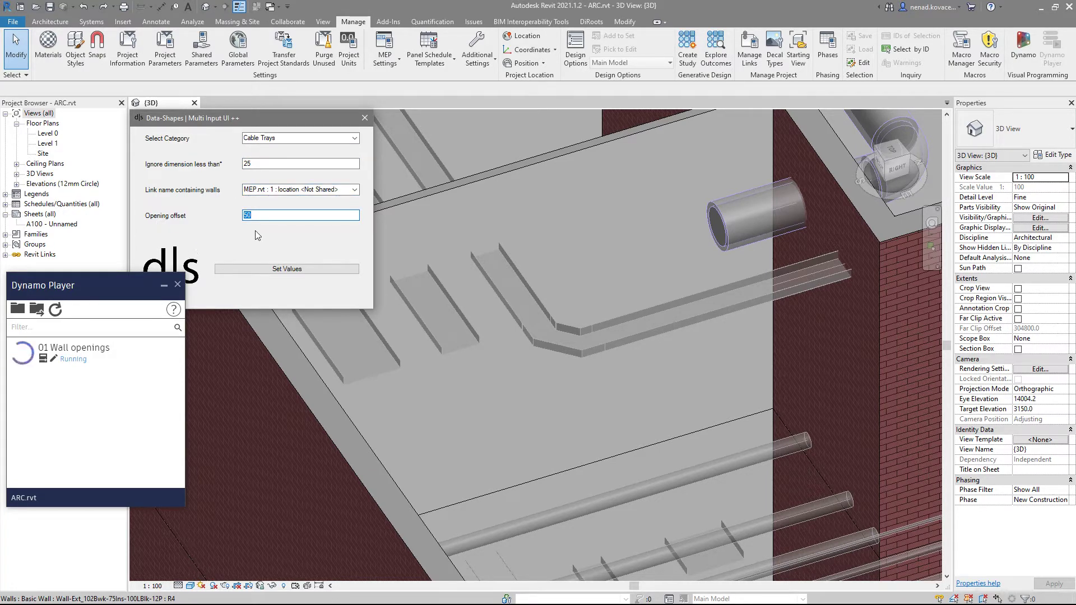
pyautogui.click(264, 269)
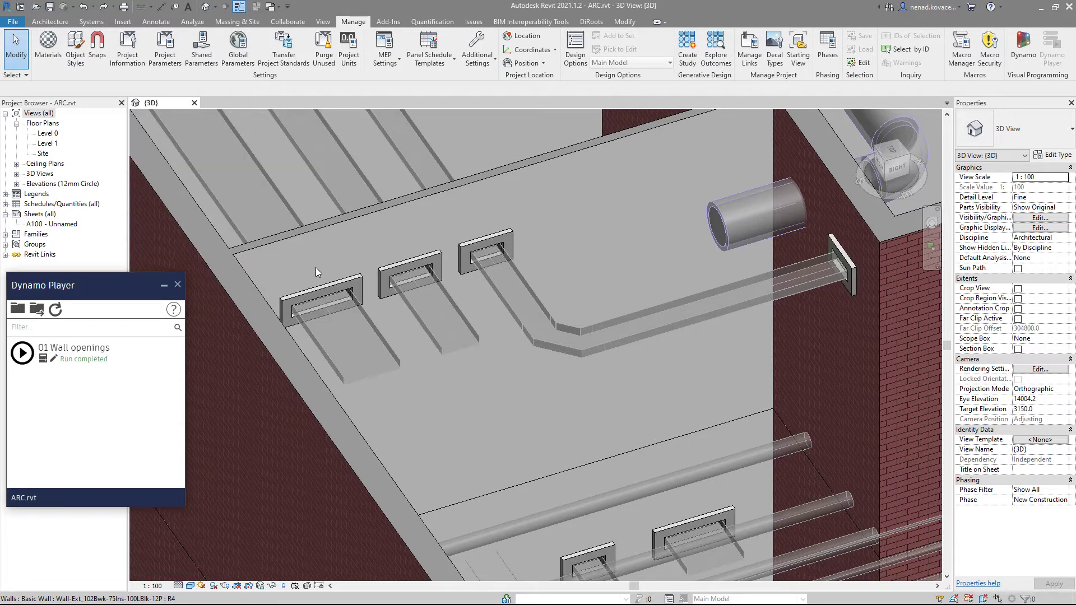
# Step: Turn off Visible for the Rectangular wall opening type and isolate the upper-level partition wall with a selection box
pyautogui.click(355, 285)
pyautogui.click(1054, 155)
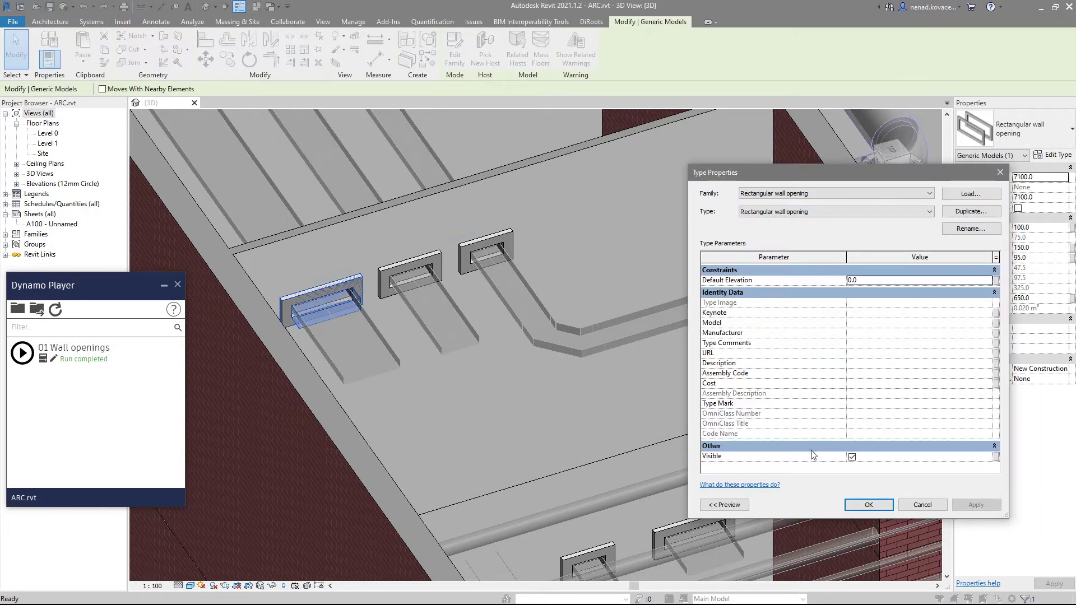
pyautogui.click(852, 457)
pyautogui.press('Return')
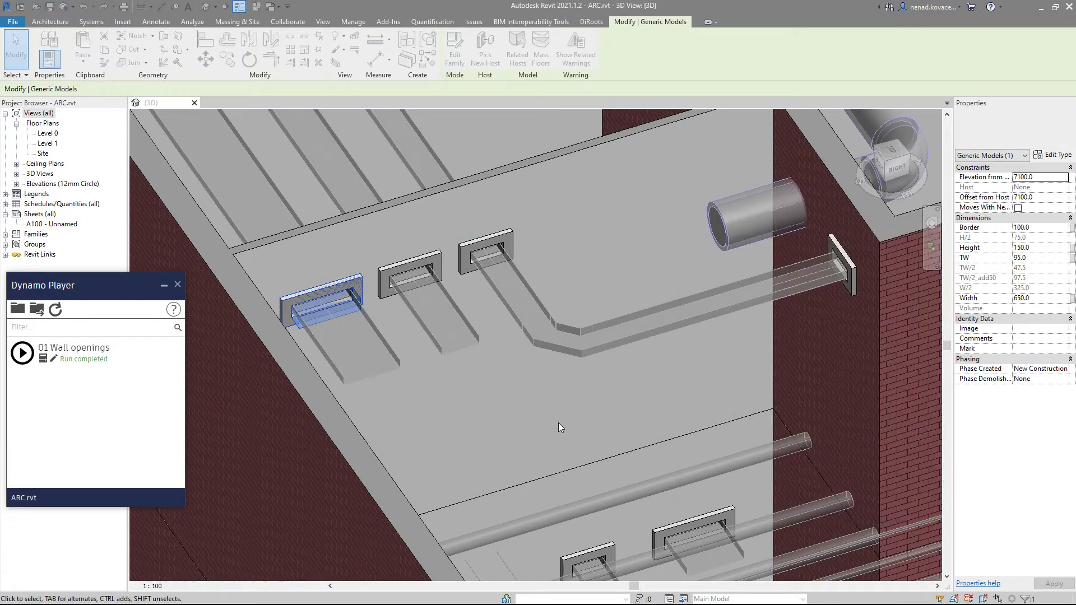
pyautogui.click(344, 217)
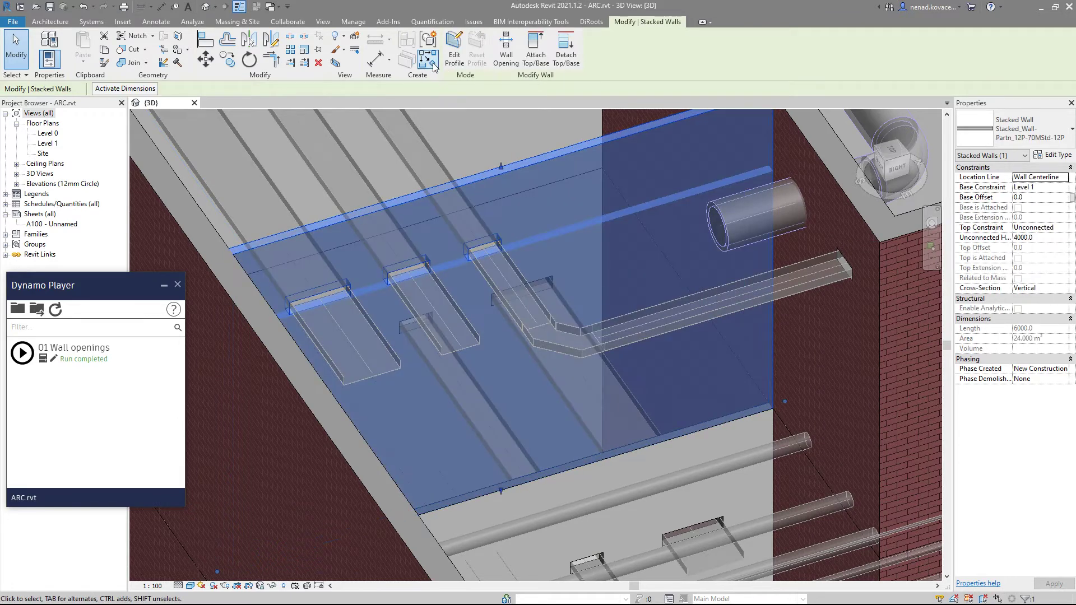
pyautogui.click(335, 63)
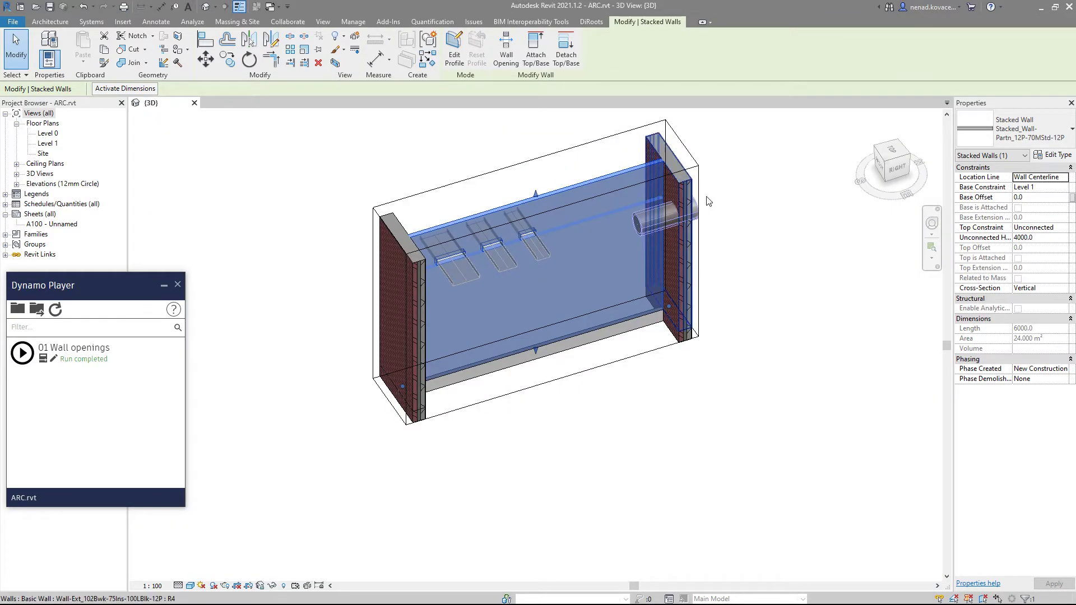
# Step: Examine the offset openings cut around the cable trays in the isolated upper-level partition wall
pyautogui.click(898, 171)
pyautogui.scroll(6, 393, 275)
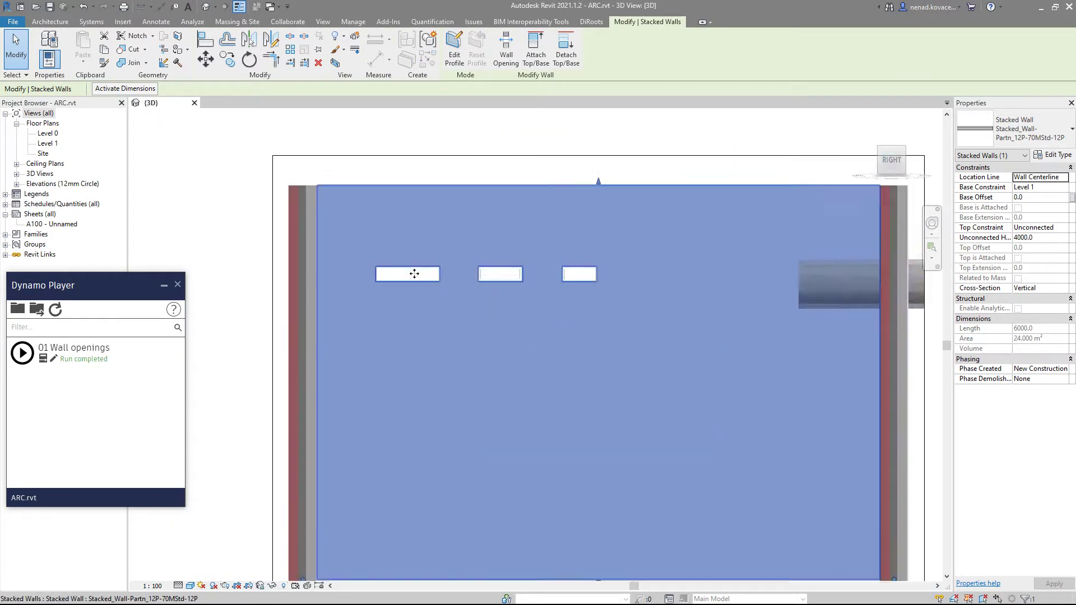
pyautogui.press('Escape')
pyautogui.keyDown('shift'); pyautogui.moveTo(368, 320); pyautogui.dragTo(549, 414, button='middle'); pyautogui.keyUp('shift')
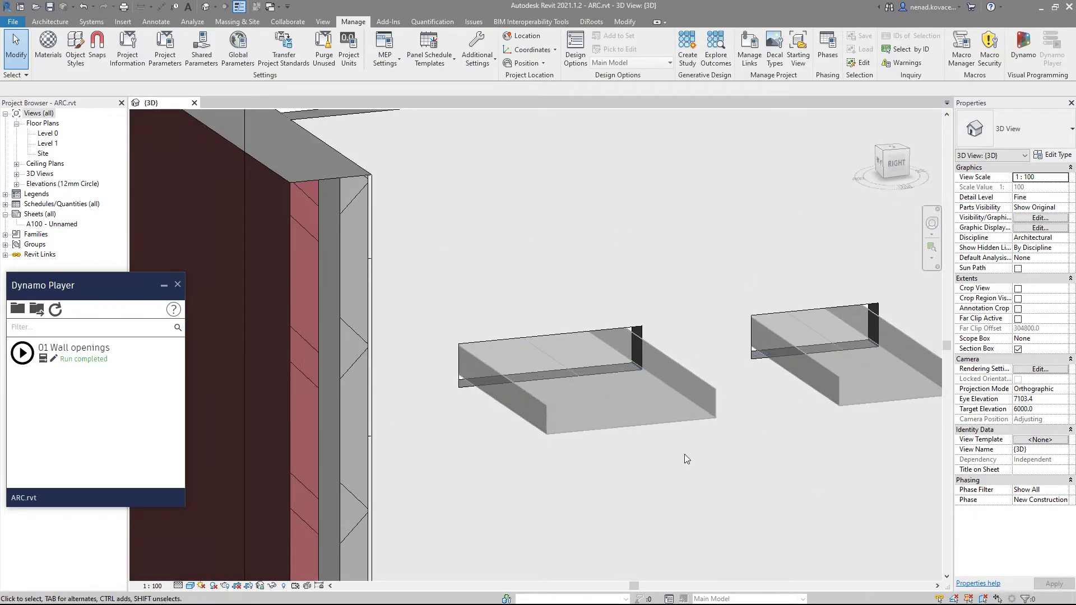
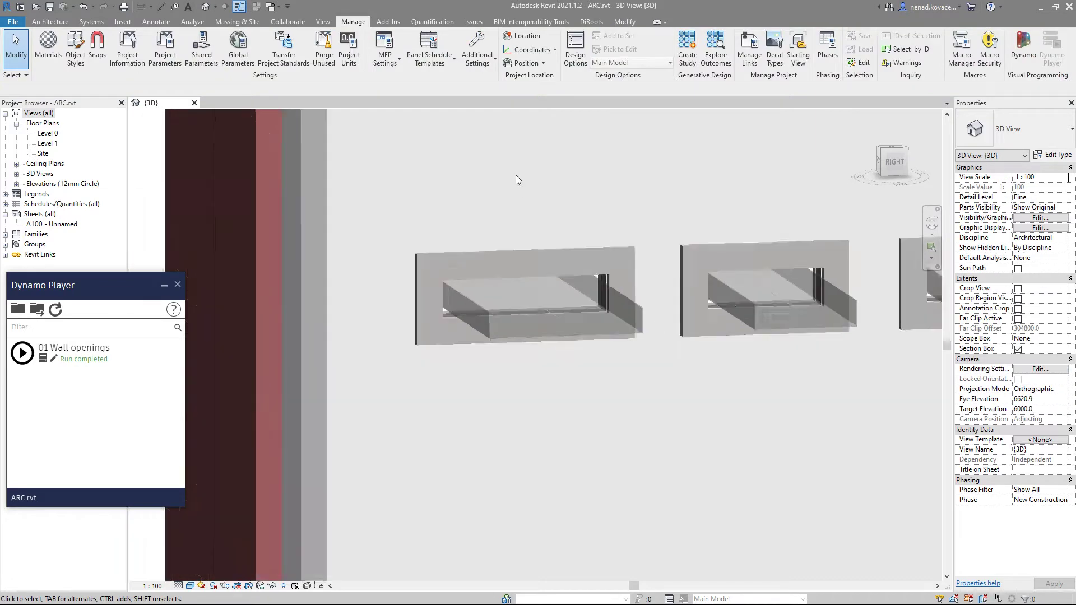
pyautogui.keyDown('shift'); pyautogui.moveTo(694, 398); pyautogui.dragTo(625, 413, button='middle'); pyautogui.keyUp('shift')
# Step: Turn off the 3D view's section box and look over the cable tray openings across the whole building
pyautogui.click(1017, 349)
pyautogui.scroll(-5, 665, 398)
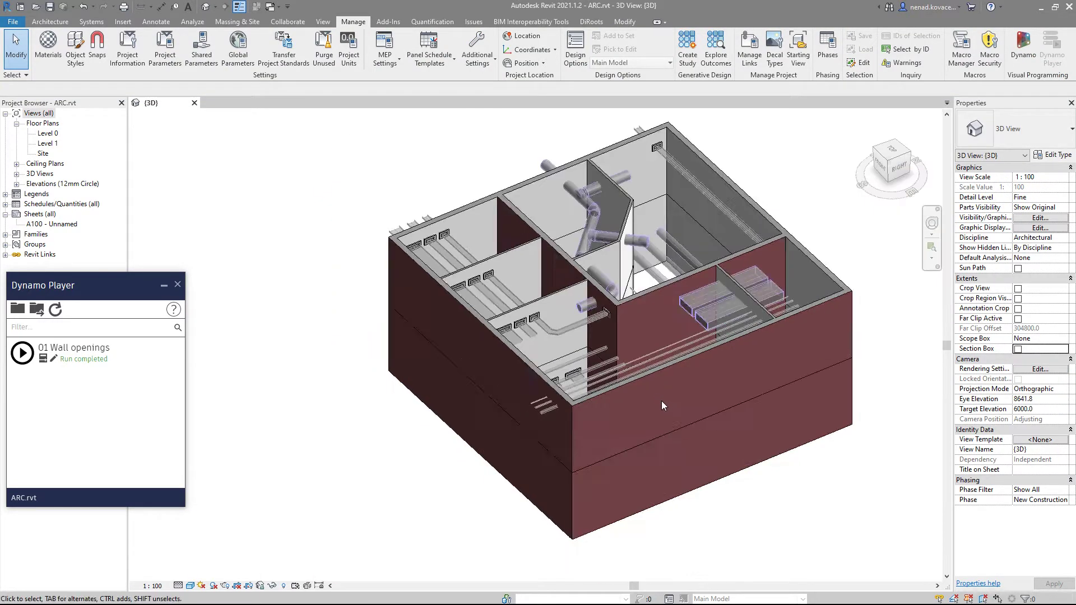
pyautogui.keyDown('shift'); pyautogui.moveTo(665, 398); pyautogui.dragTo(640, 411, button='middle'); pyautogui.keyUp('shift')
pyautogui.scroll(3, 821, 431)
pyautogui.scroll(-5, 822, 425)
pyautogui.keyDown('shift'); pyautogui.moveTo(821, 425); pyautogui.dragTo(653, 442, button='middle'); pyautogui.keyUp('shift')
pyautogui.scroll(4, 620, 327)
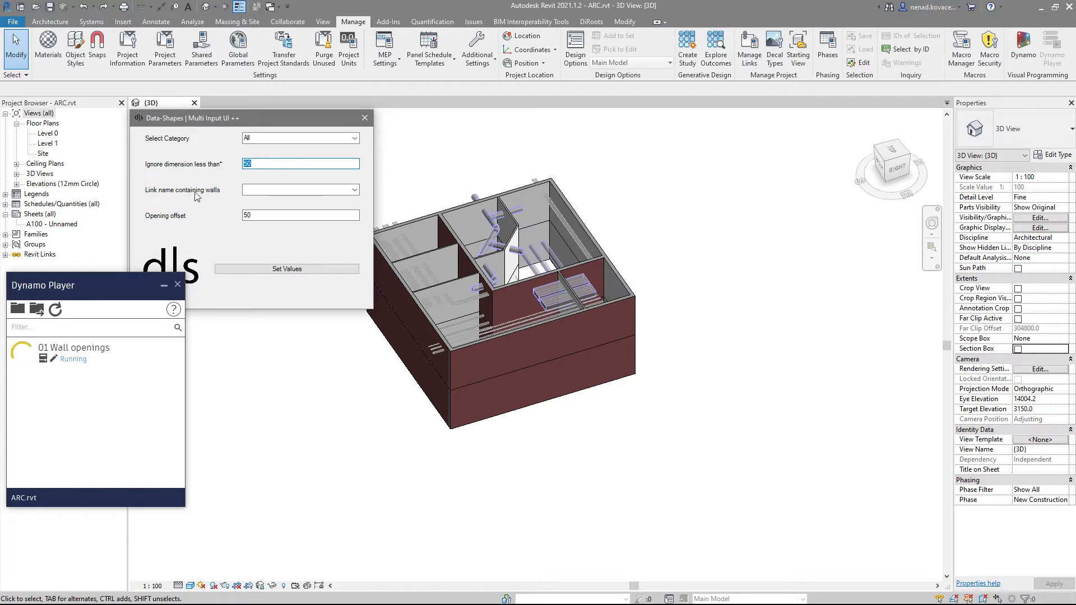
# Step: Run the wall openings script for All categories, ignoring dimensions below 50, with link MEP.rvt : 1 : location <Not Shared> and opening offset 50
pyautogui.click(354, 190)
pyautogui.click(351, 200)
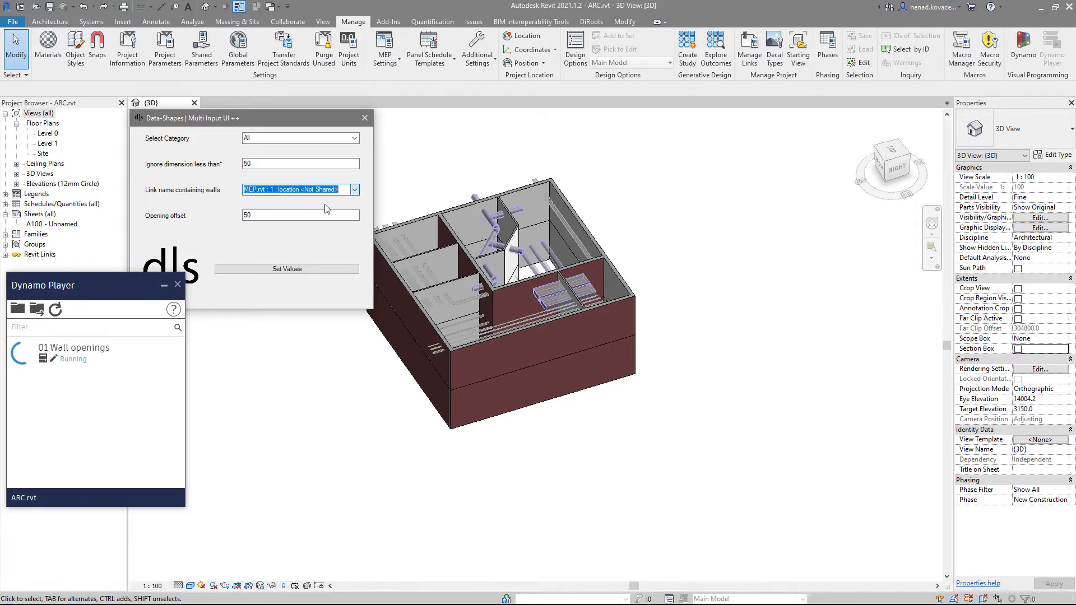
pyautogui.press('Tab')
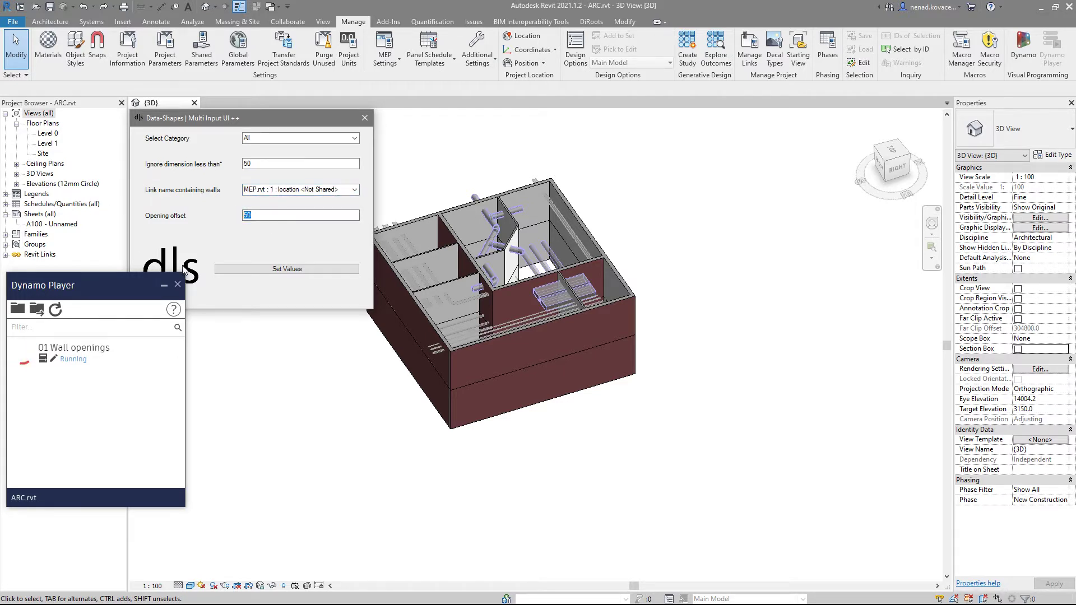
pyautogui.click(233, 270)
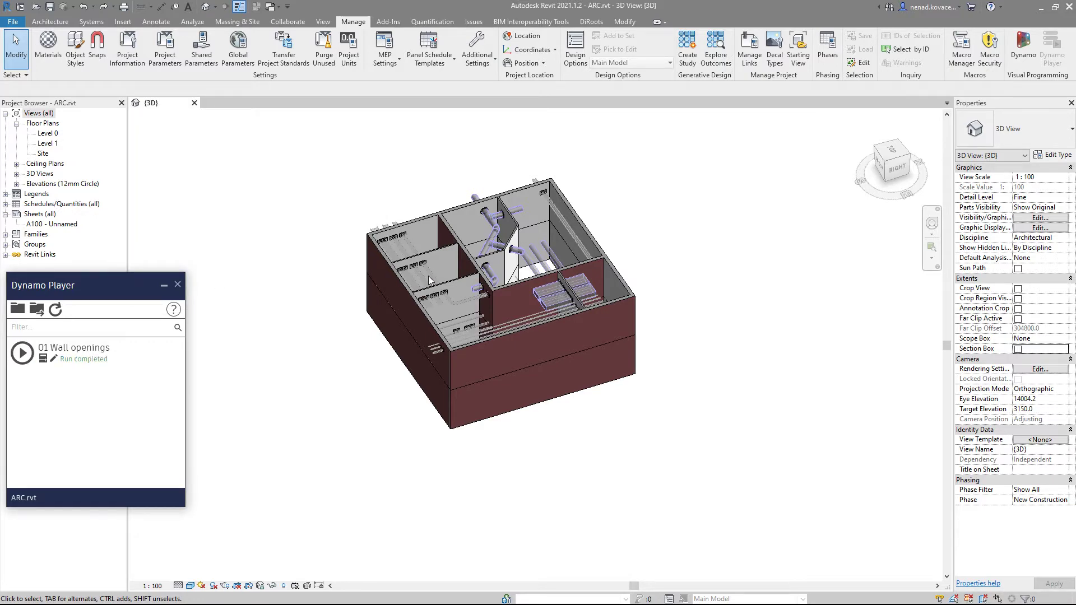
# Step: Turn off Visible for the Round wall opening type, using the duct opening in the brick wall
pyautogui.scroll(6, 432, 272)
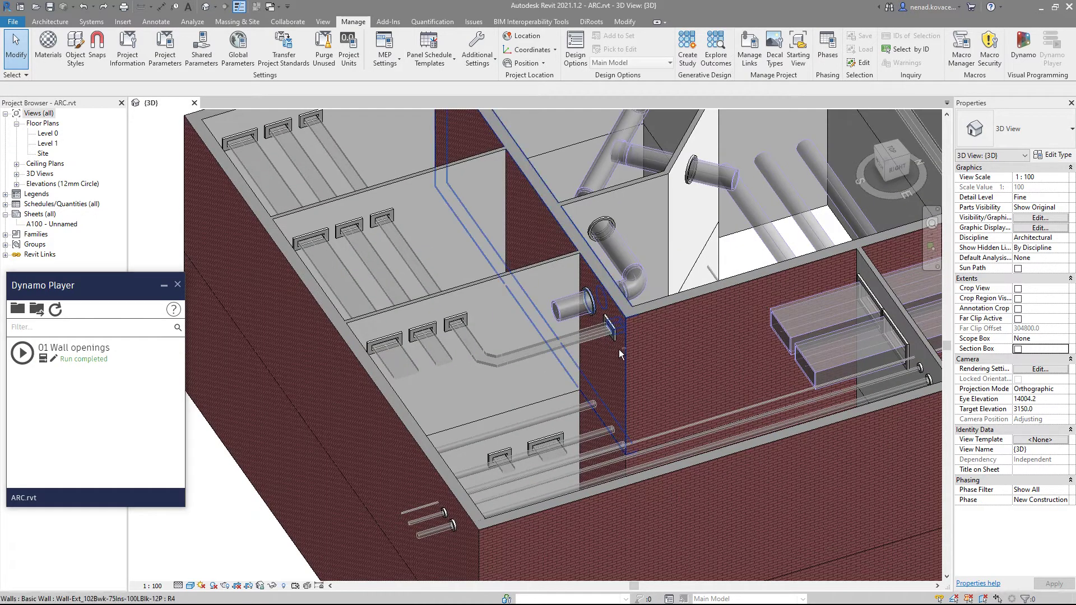
pyautogui.click(595, 304)
pyautogui.scroll(5, 606, 319)
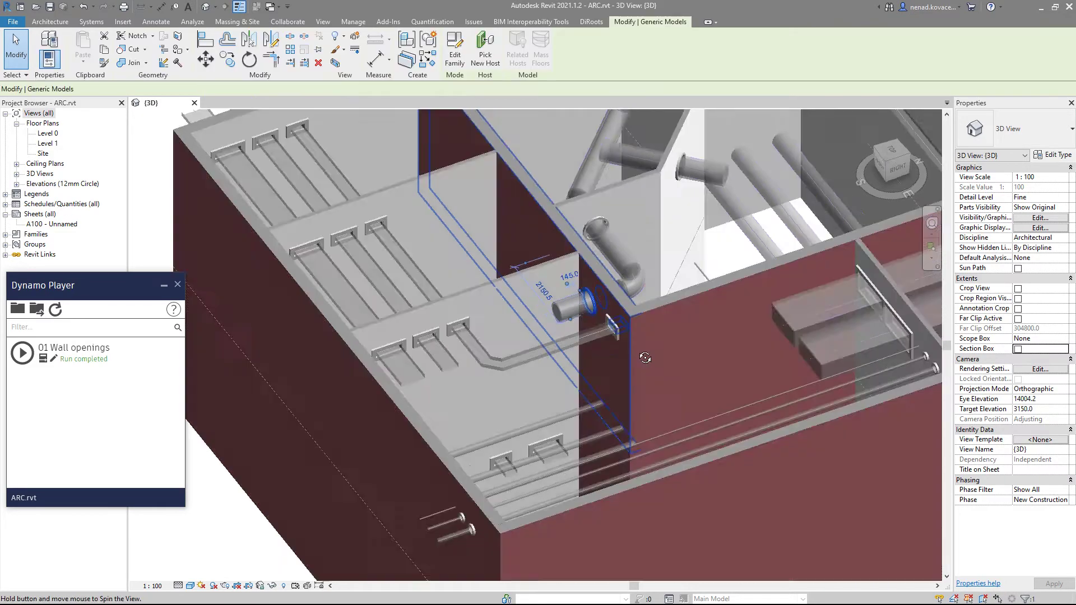
pyautogui.press('Escape')
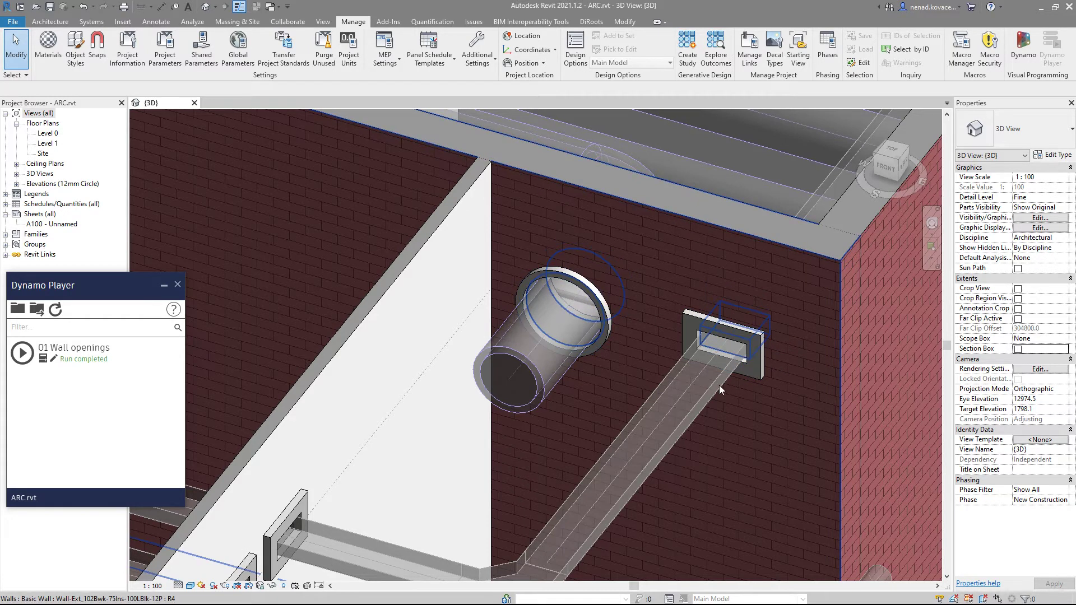
pyautogui.click(608, 305)
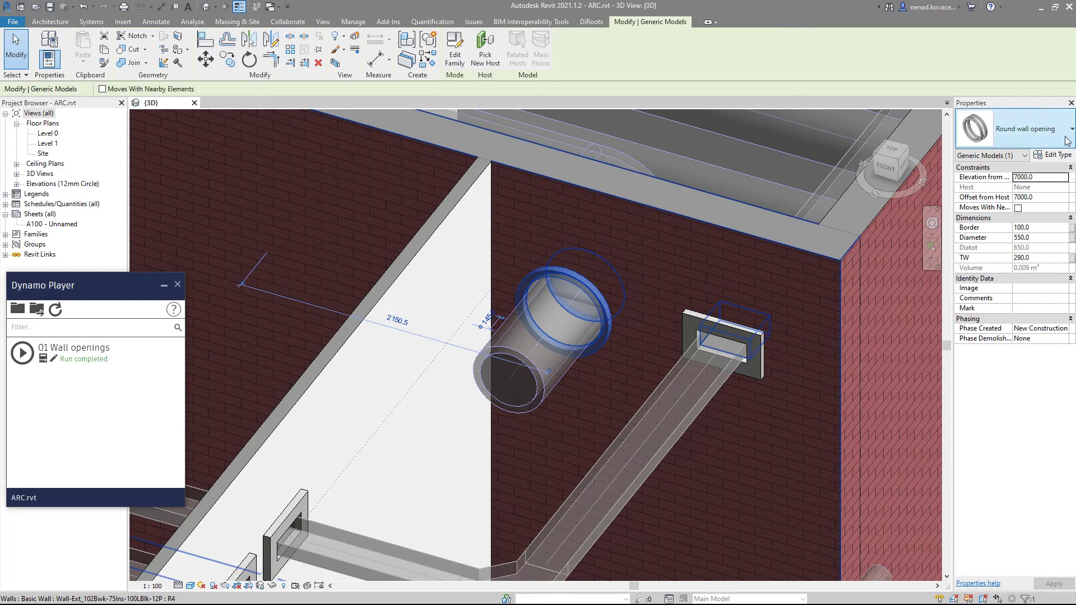
pyautogui.click(1053, 155)
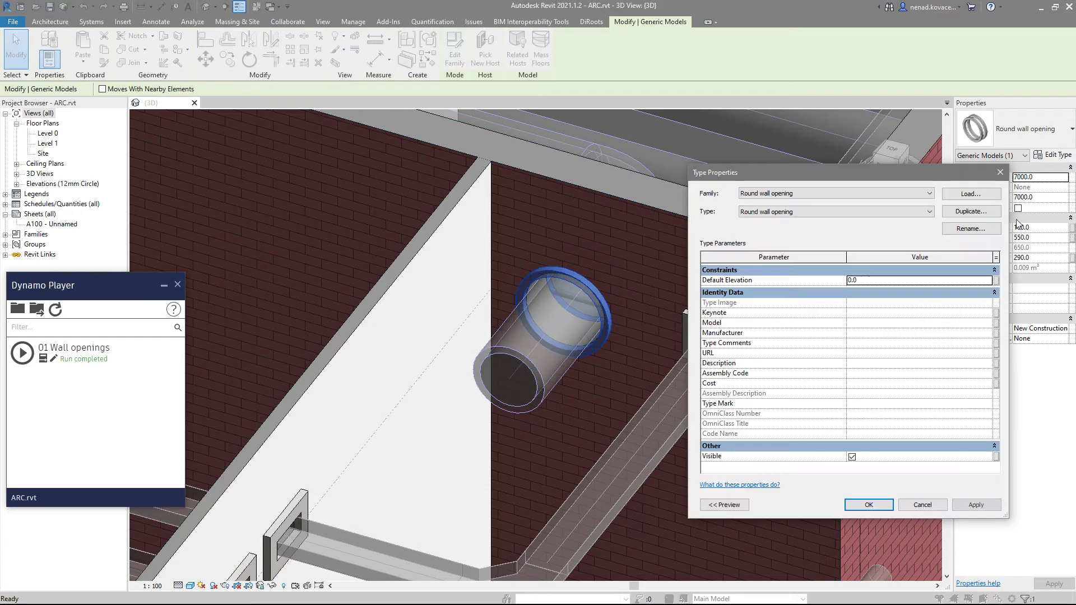
pyautogui.click(851, 457)
pyautogui.click(869, 504)
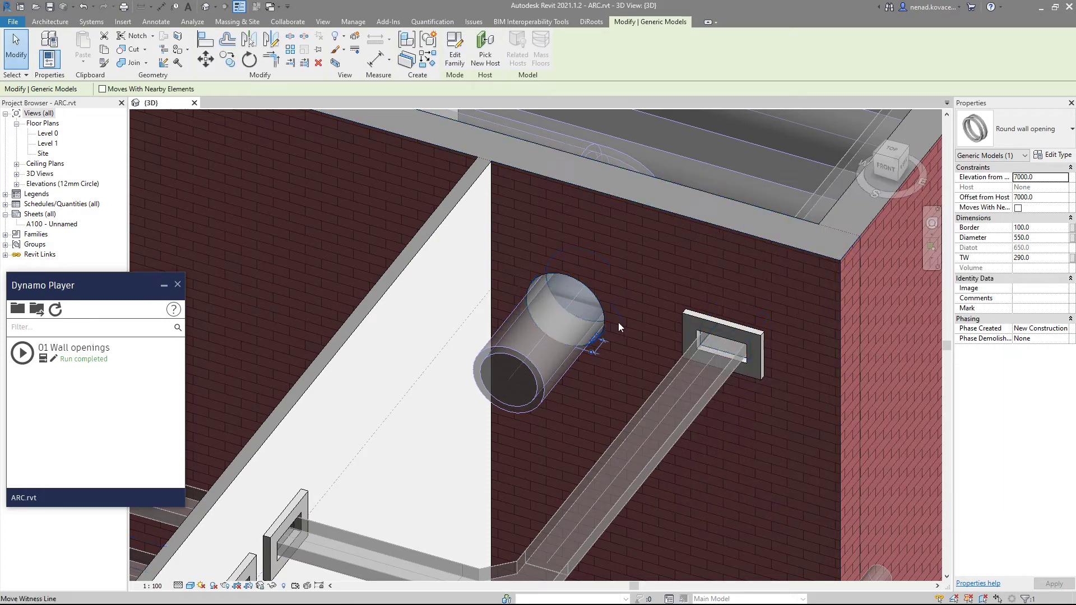
# Step: Examine the round hole cut through the brick wall around the duct, with the opening body hidden
pyautogui.keyDown('shift'); pyautogui.moveTo(486, 457); pyautogui.dragTo(623, 341, button='middle'); pyautogui.keyUp('shift')
pyautogui.scroll(-4, 616, 344)
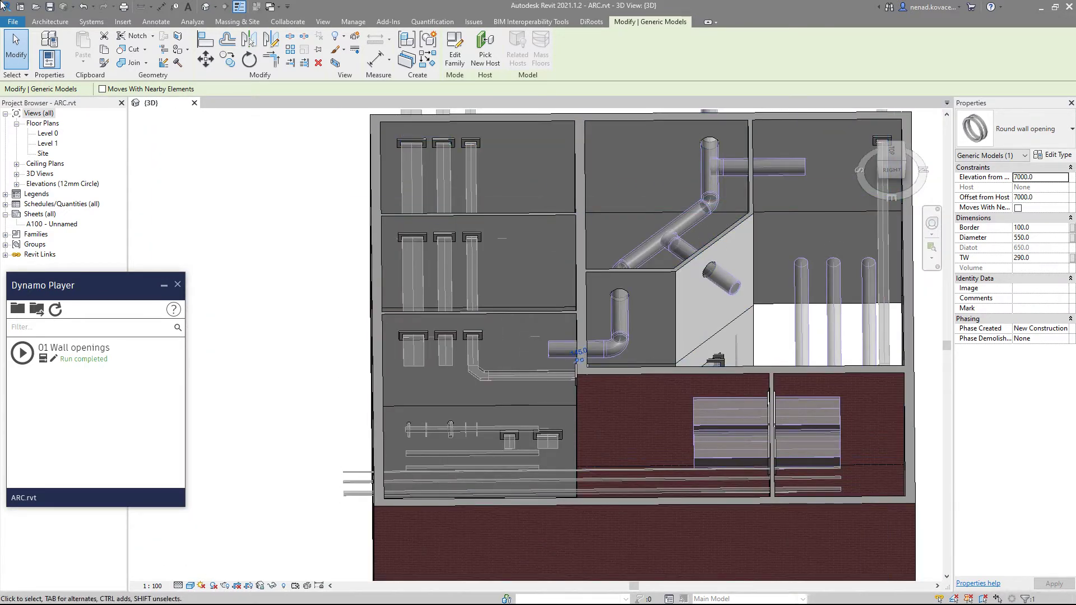
pyautogui.scroll(5, 644, 358)
pyautogui.press('Escape')
pyautogui.keyDown('shift'); pyautogui.moveTo(543, 338); pyautogui.dragTo(627, 331, button='middle'); pyautogui.keyUp('shift')
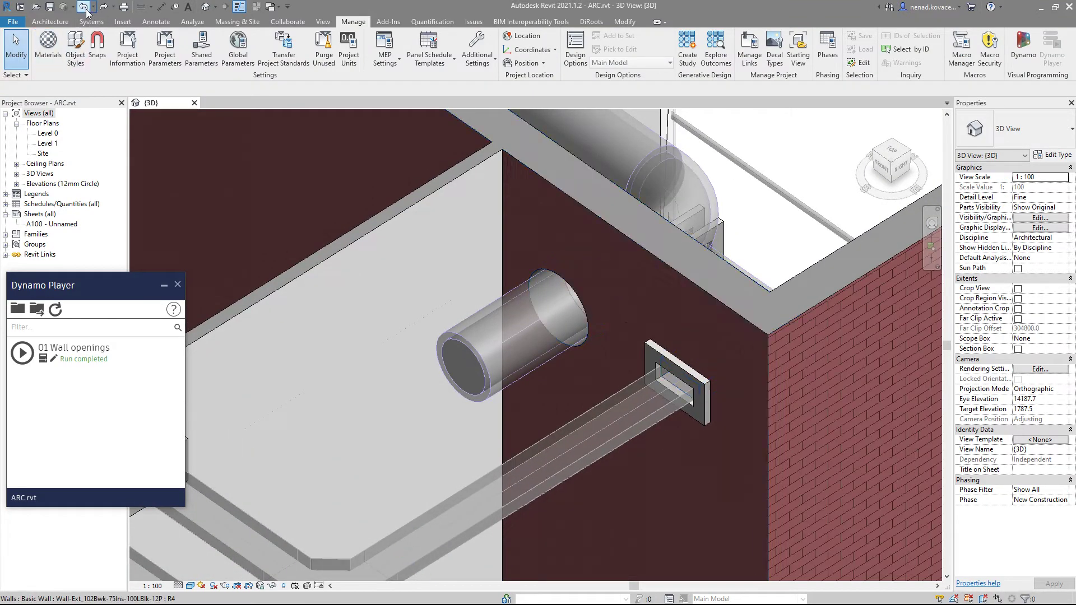
# Step: Inspect the round wall openings around the upper-level ducts, selecting the one in the angled interior wall
pyautogui.scroll(-4, 389, 224)
pyautogui.keyDown('shift'); pyautogui.moveTo(389, 224); pyautogui.dragTo(615, 322, button='middle'); pyautogui.keyUp('shift')
pyautogui.moveTo(597, 395); pyautogui.dragTo(537, 365, button='middle')
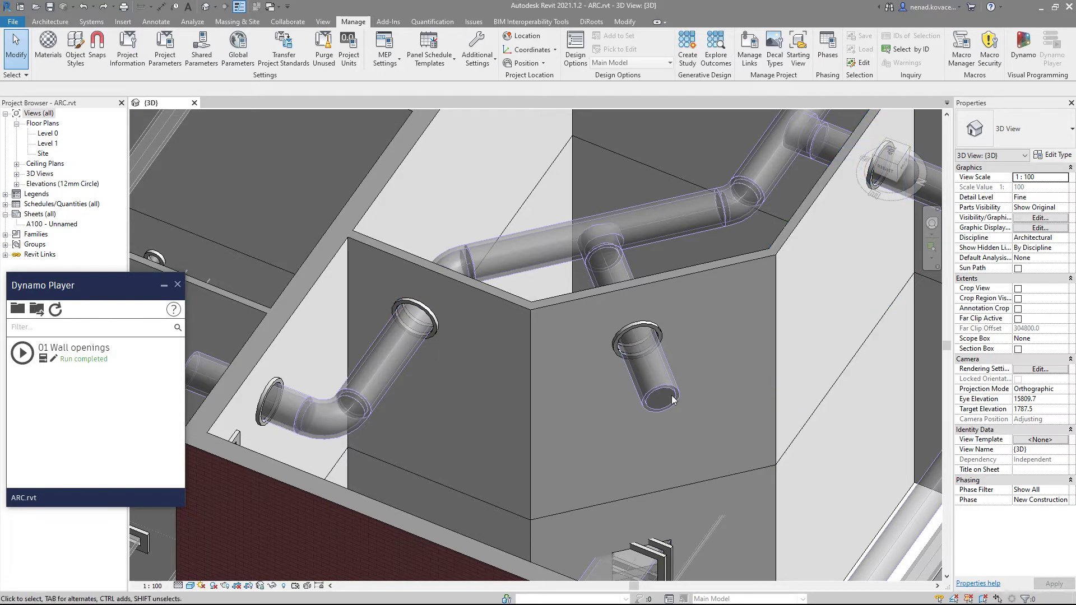
pyautogui.scroll(4, 631, 331)
pyautogui.click(644, 331)
pyautogui.keyDown('shift'); pyautogui.moveTo(644, 332); pyautogui.dragTo(738, 277, button='middle'); pyautogui.keyUp('shift')
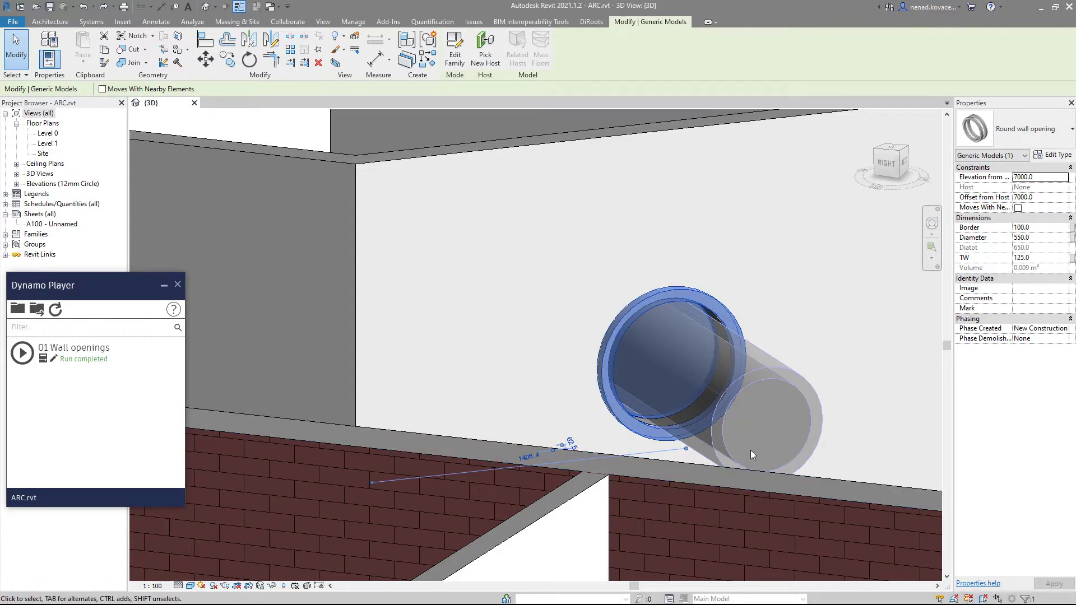
pyautogui.keyDown('shift'); pyautogui.moveTo(761, 431); pyautogui.dragTo(686, 273, button='middle'); pyautogui.keyUp('shift')
pyautogui.scroll(-8, 503, 327)
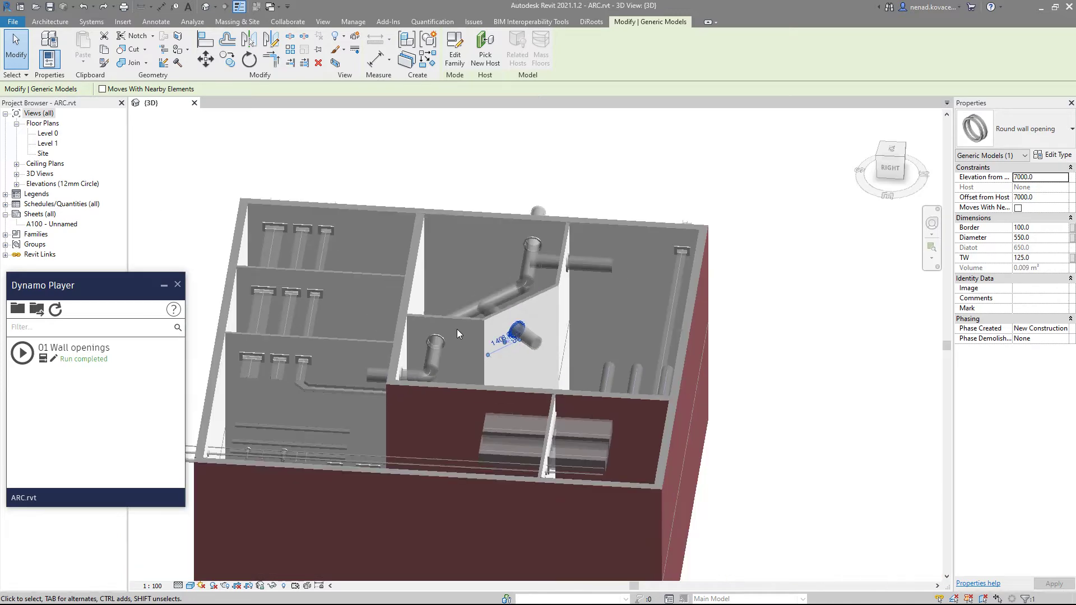
pyautogui.keyDown('shift'); pyautogui.moveTo(456, 329); pyautogui.dragTo(895, 330, button='middle'); pyautogui.keyUp('shift')
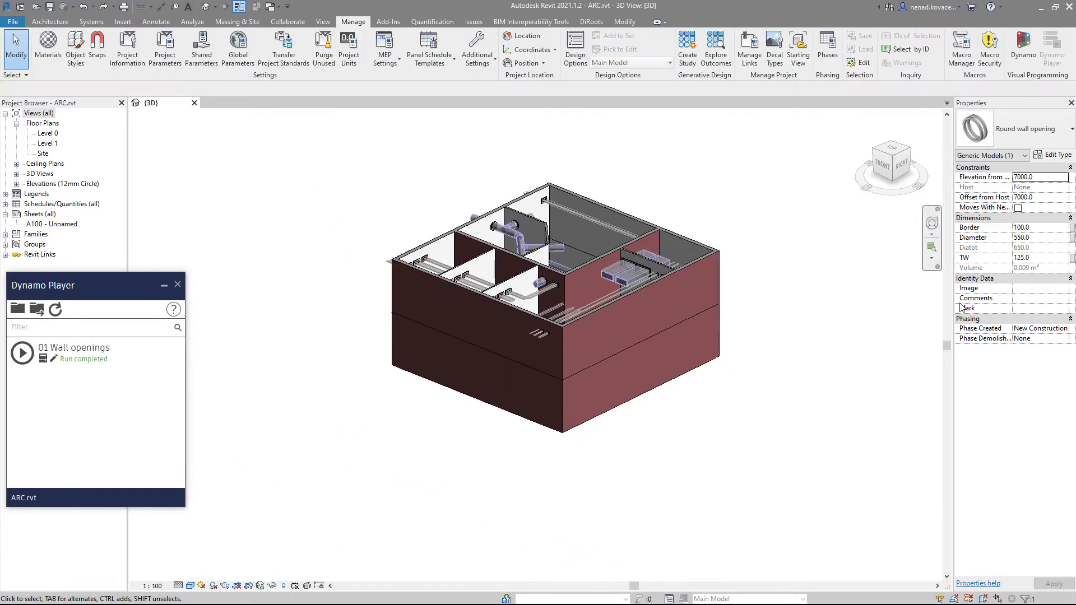
# Step: Turn on the 3D view's section box and lower its upper face to cut through the building's lower level
pyautogui.click(895, 330)
pyautogui.click(1018, 350)
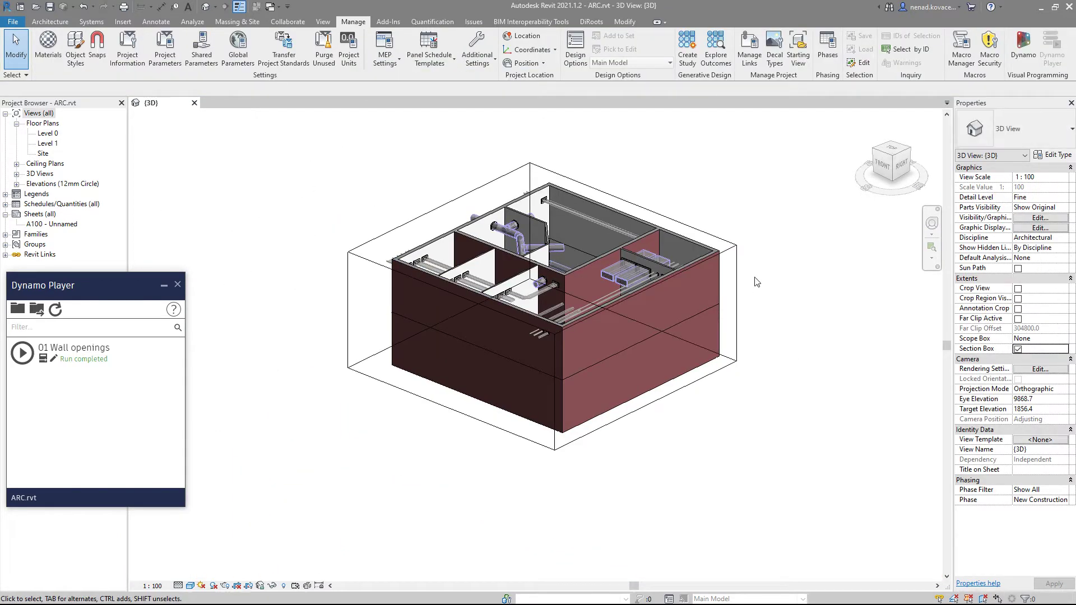
pyautogui.click(565, 251)
pyautogui.moveTo(542, 251); pyautogui.dragTo(541, 307)
pyautogui.click(788, 337)
# Step: Compare the diameters of the lower-level linked pipes with and without openings where they cross the partition wall
pyautogui.keyDown('shift'); pyautogui.moveTo(781, 368); pyautogui.dragTo(425, 303, button='middle'); pyautogui.keyUp('shift')
pyautogui.scroll(3, 426, 302)
pyautogui.scroll(10, 439, 309)
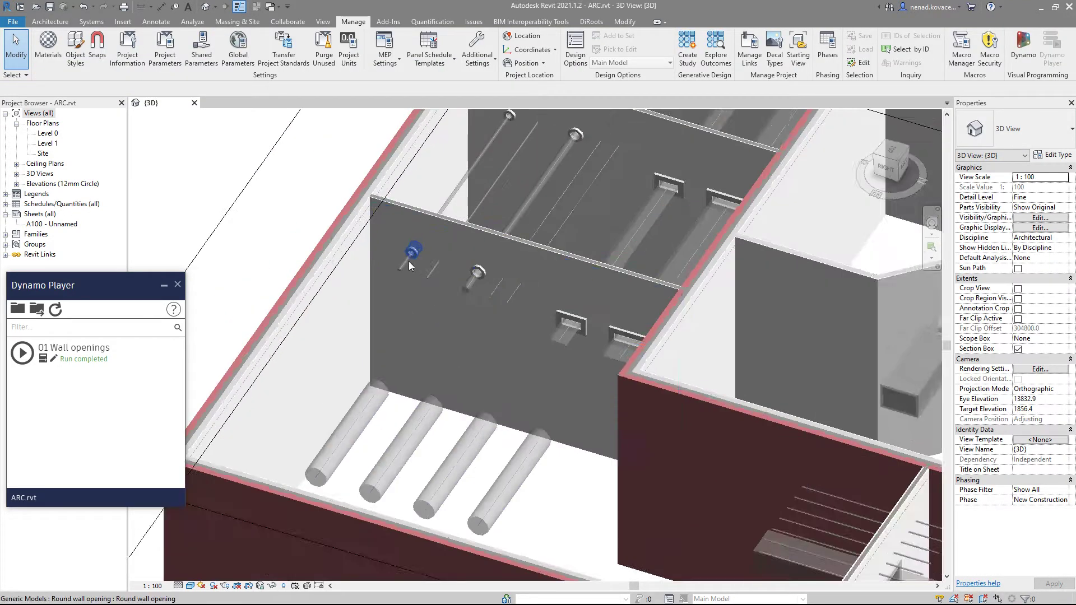
pyautogui.press('Tab')
pyautogui.click(493, 306)
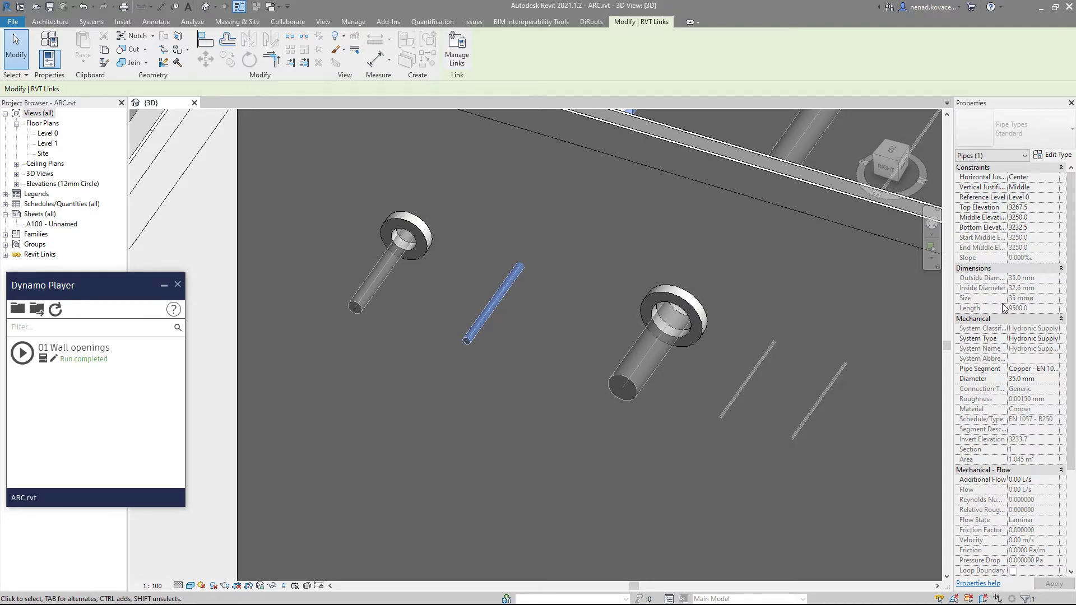
pyautogui.click(638, 375)
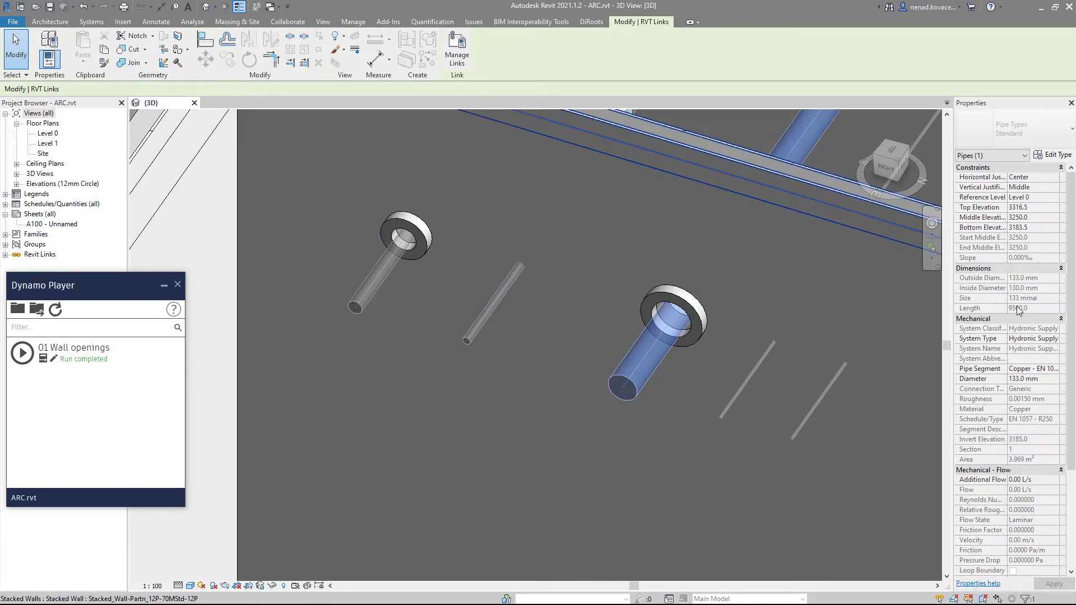
pyautogui.click(495, 311)
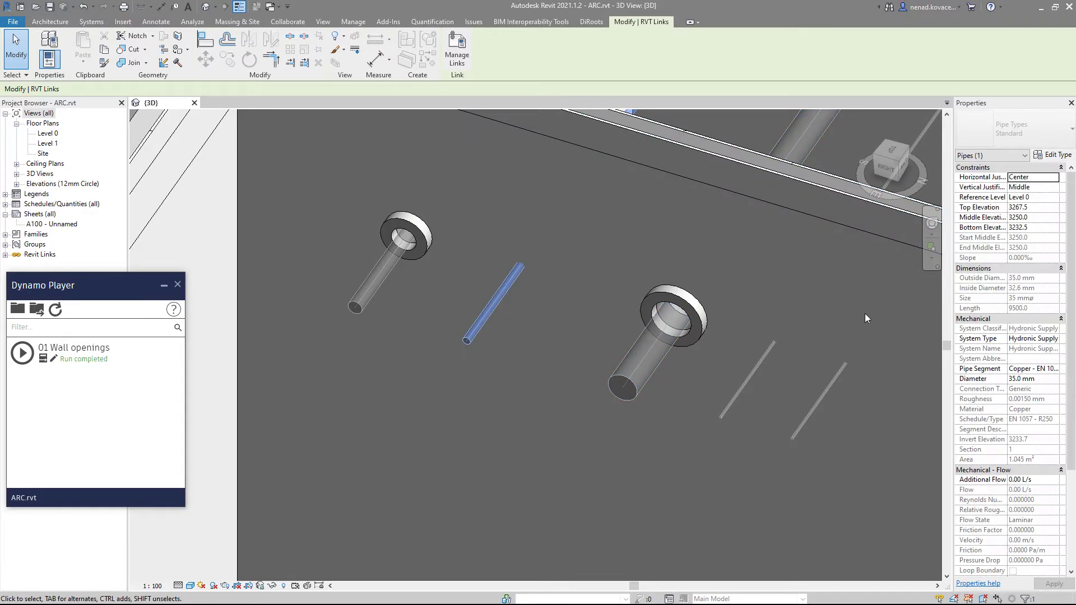
pyautogui.click(446, 308)
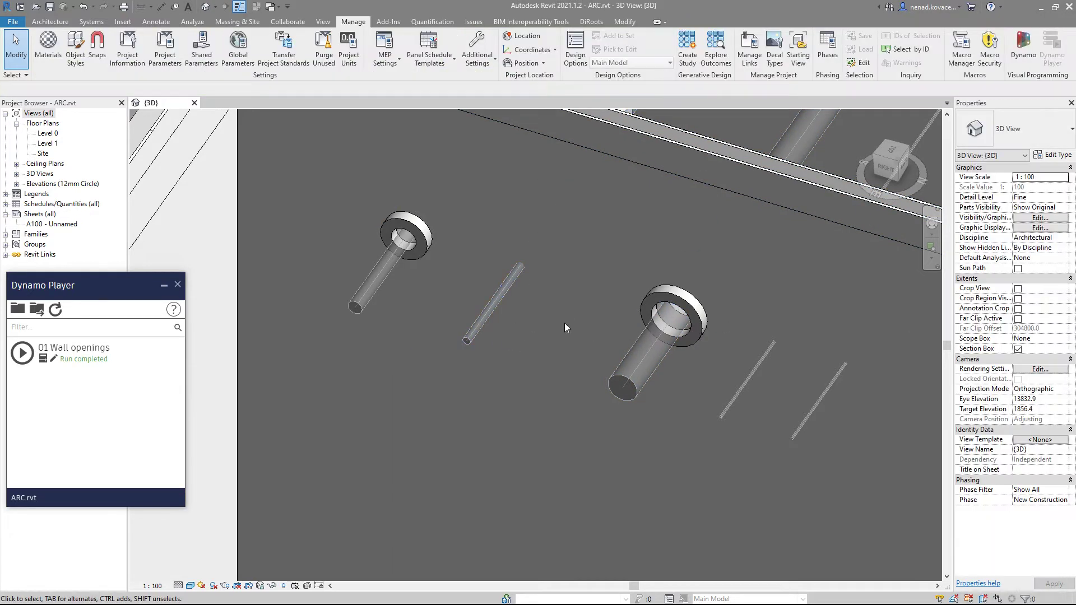
# Step: Examine the rectangular openings where the lower-level duct crosses the angled interior wall
pyautogui.scroll(-3, 593, 333)
pyautogui.scroll(-2, 502, 309)
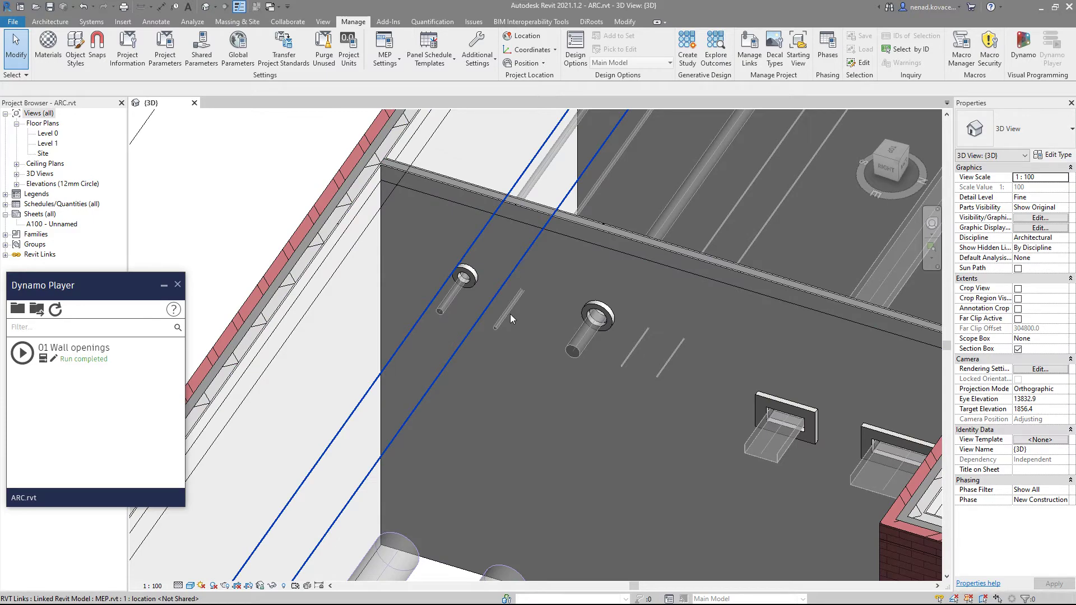
pyautogui.scroll(-5, 506, 318)
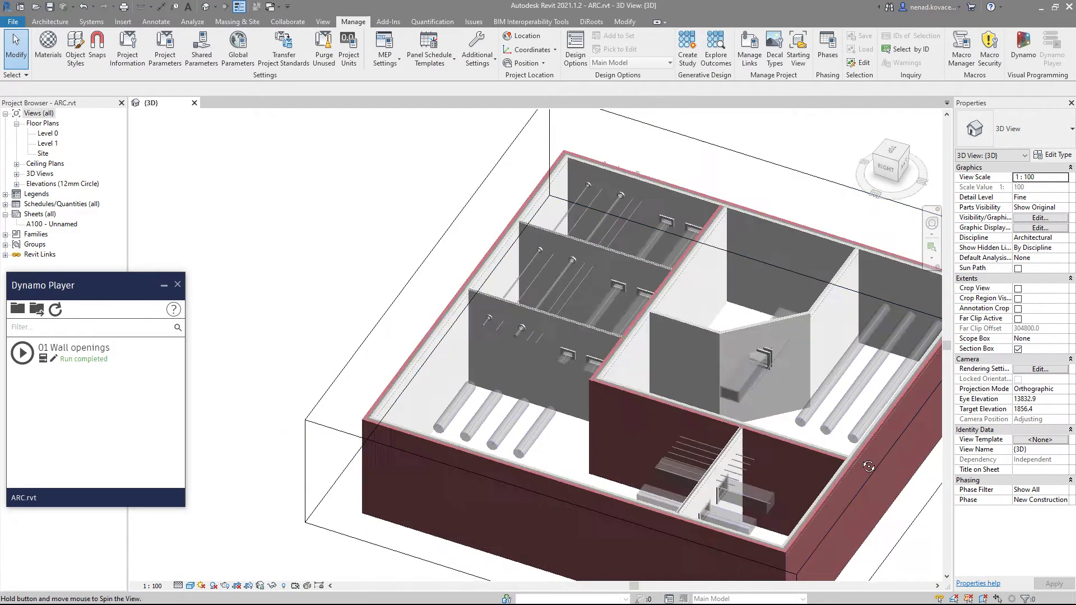
pyautogui.keyDown('shift'); pyautogui.moveTo(869, 467); pyautogui.dragTo(796, 361, button='middle'); pyautogui.keyUp('shift')
pyautogui.scroll(8, 768, 365)
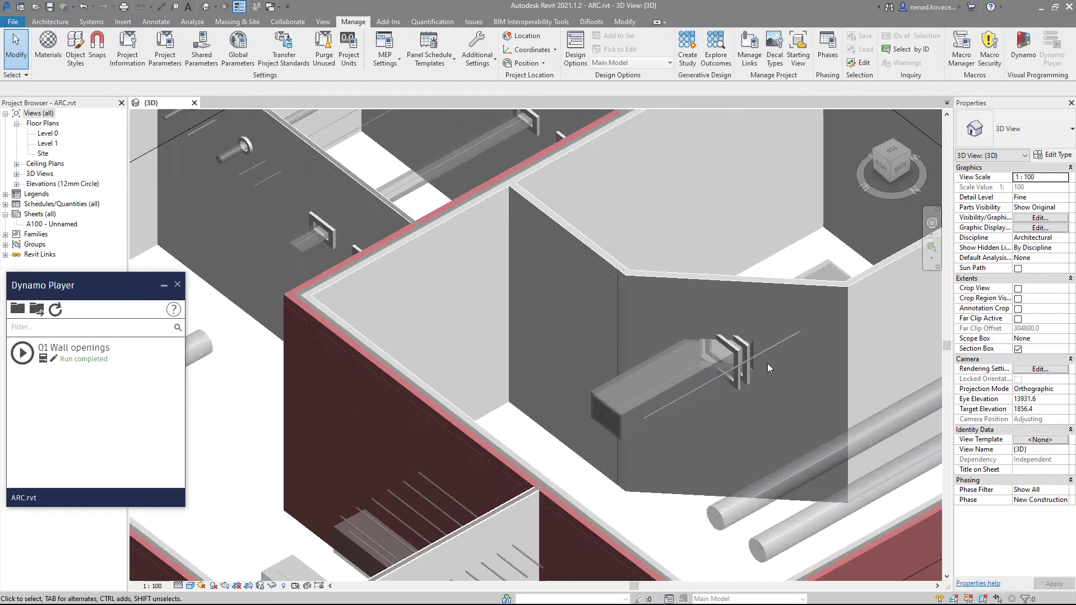
pyautogui.keyDown('shift'); pyautogui.moveTo(761, 443); pyautogui.dragTo(720, 462, button='middle'); pyautogui.keyUp('shift')
pyautogui.scroll(-6, 720, 462)
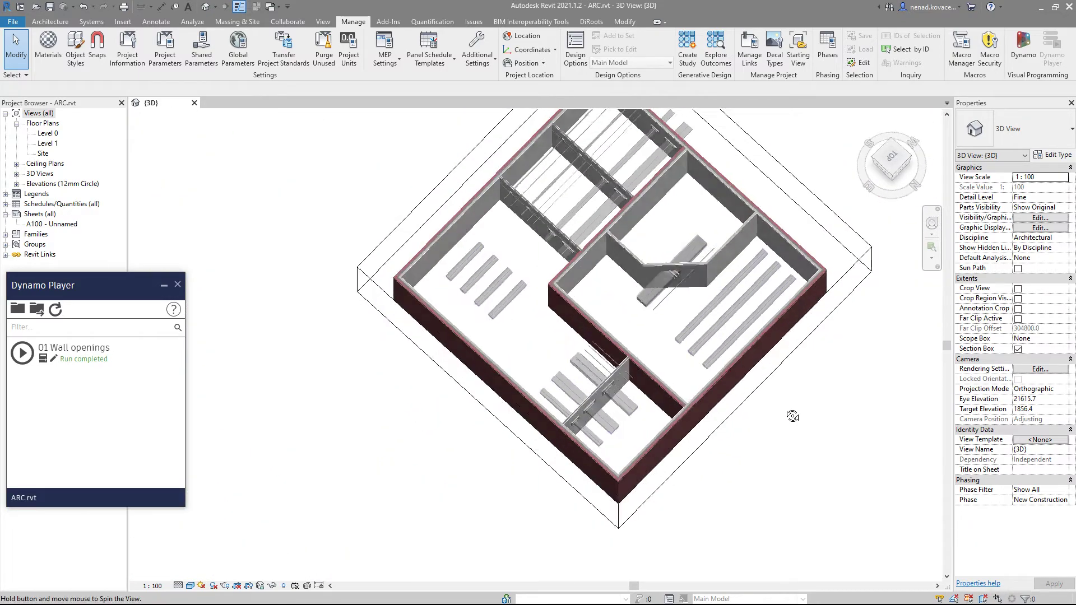
# Step: Turn off the section box to show the full building again
pyautogui.keyDown('shift'); pyautogui.moveTo(721, 413); pyautogui.dragTo(785, 318, button='middle'); pyautogui.keyUp('shift')
pyautogui.click(815, 327)
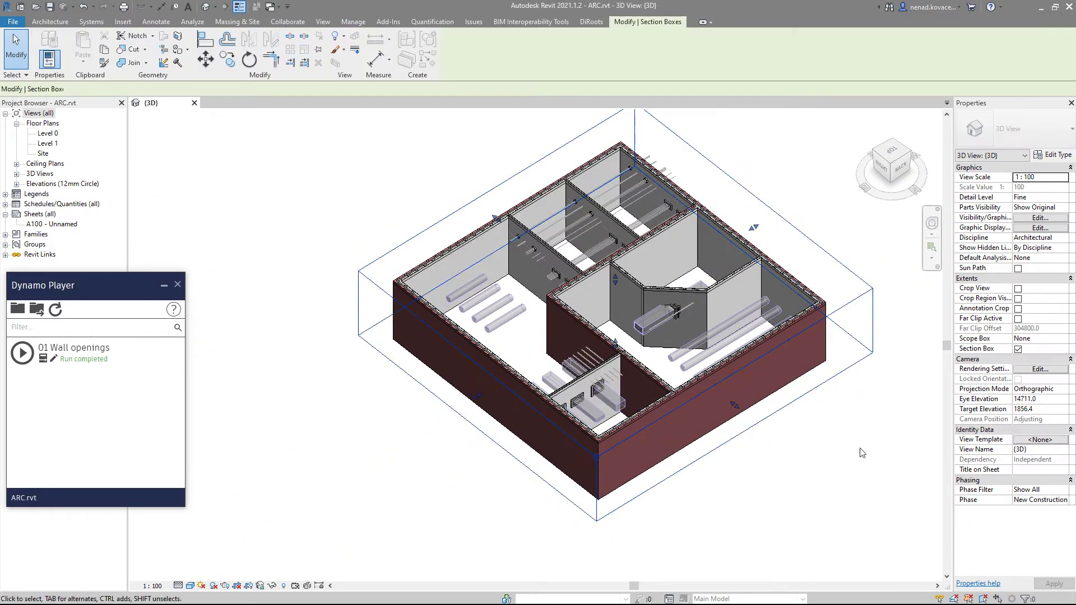
pyautogui.click(876, 404)
pyautogui.click(1018, 348)
# Step: Delete the rectangular wall opening where the lower-level duct crosses the angled interior wall
pyautogui.scroll(3, 782, 319)
pyautogui.keyDown('shift'); pyautogui.moveTo(782, 318); pyautogui.dragTo(695, 244, button='middle'); pyautogui.keyUp('shift')
pyautogui.scroll(5, 694, 269)
pyautogui.scroll(-3, 694, 296)
pyautogui.keyDown('shift'); pyautogui.moveTo(695, 295); pyautogui.dragTo(653, 178, button='middle'); pyautogui.keyUp('shift')
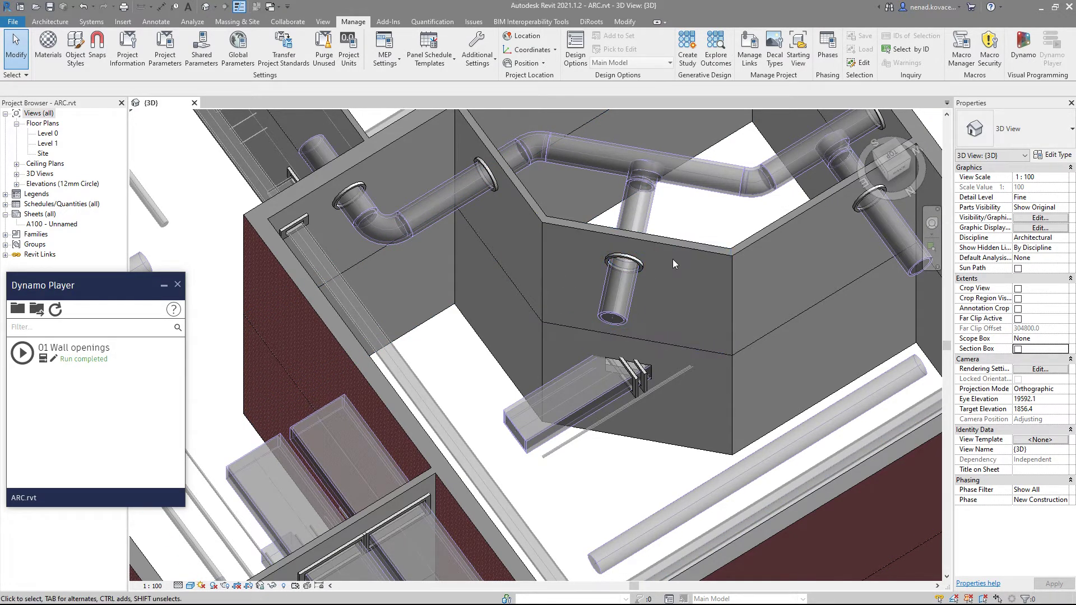
pyautogui.click(635, 259)
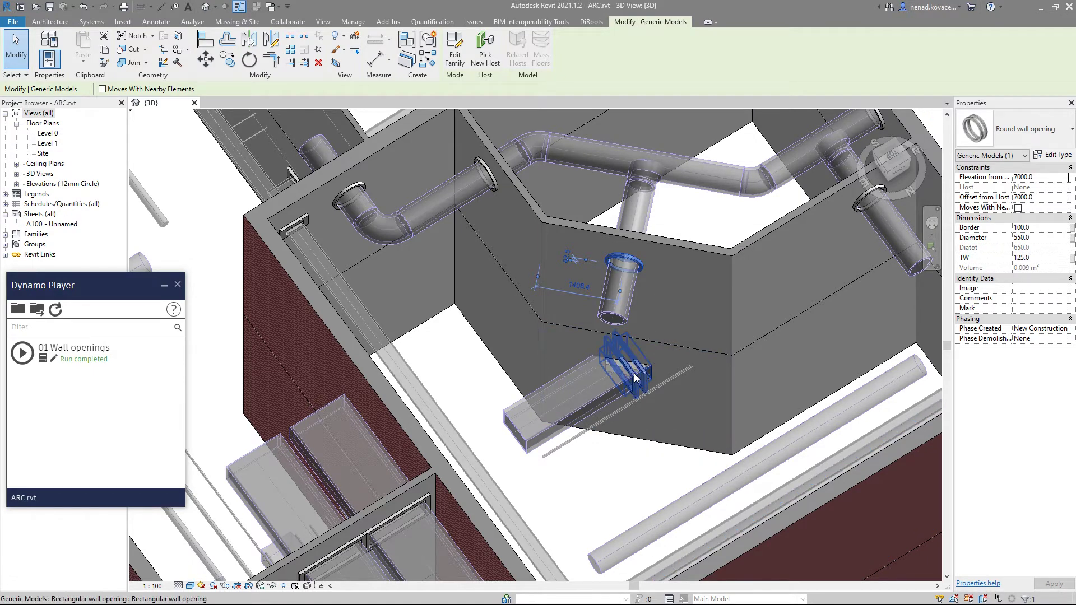
pyautogui.scroll(3, 631, 402)
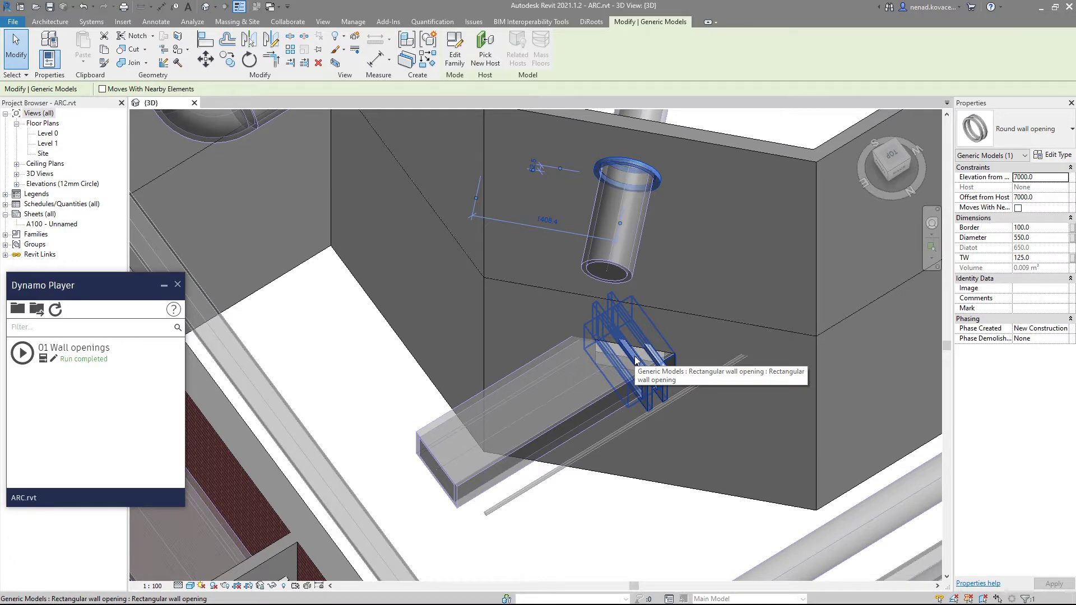
pyautogui.click(705, 427)
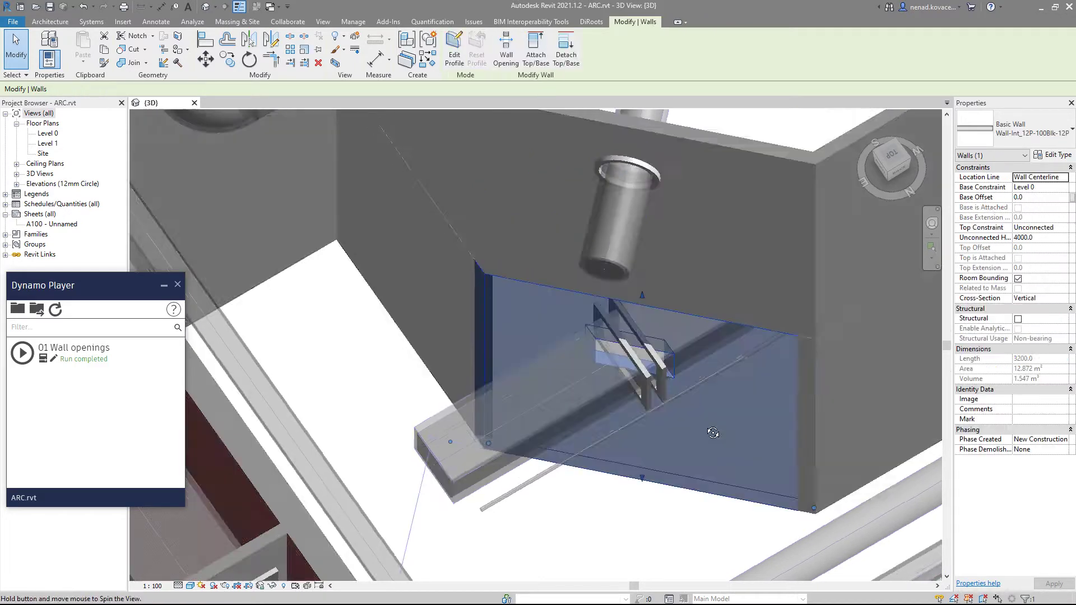
pyautogui.press('Escape')
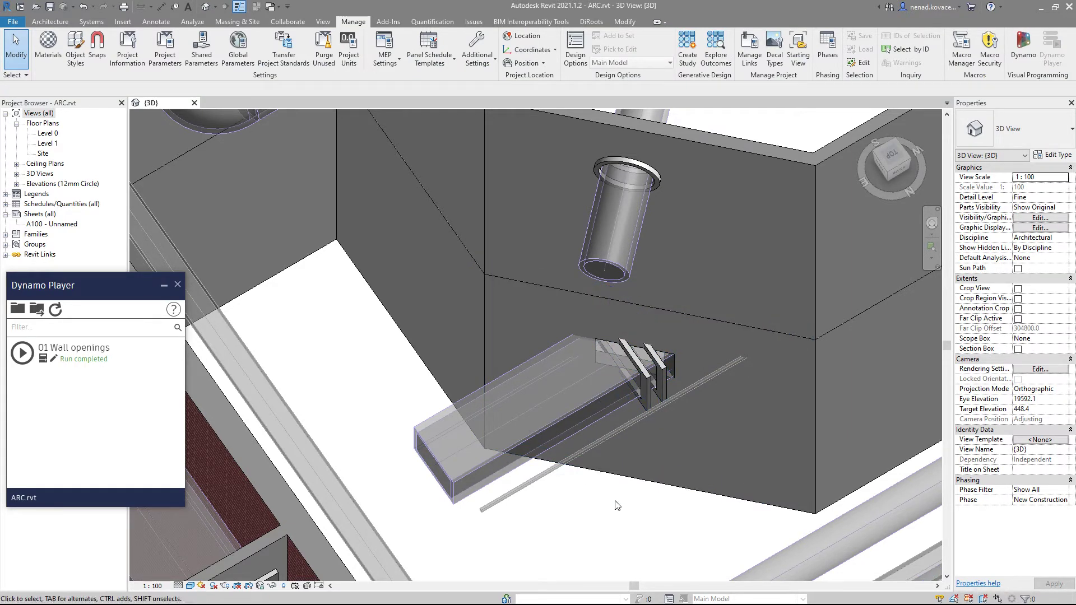
pyautogui.click(655, 367)
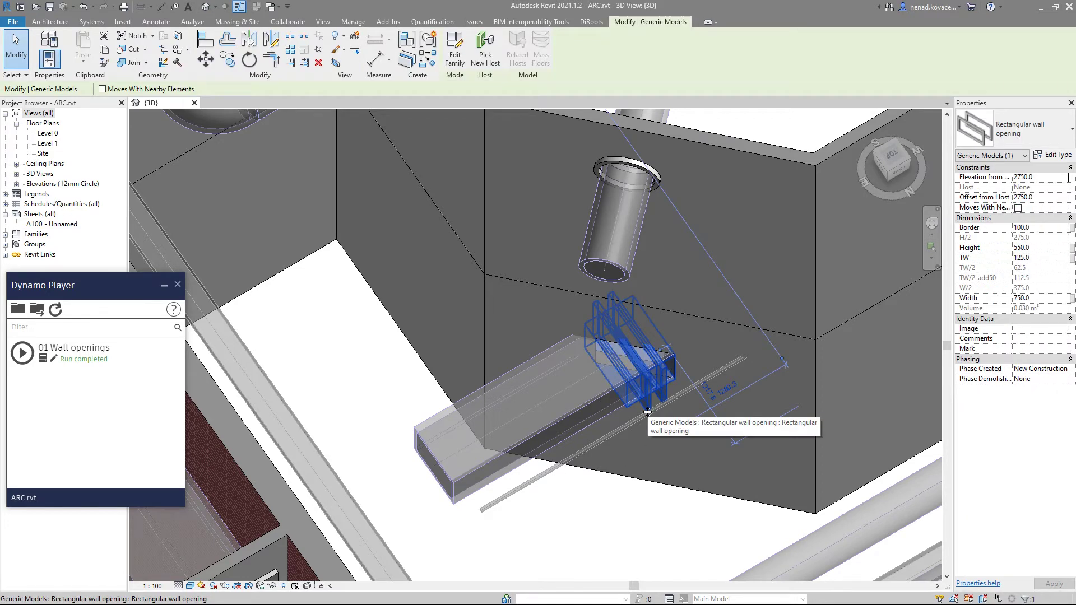
pyautogui.press('Delete')
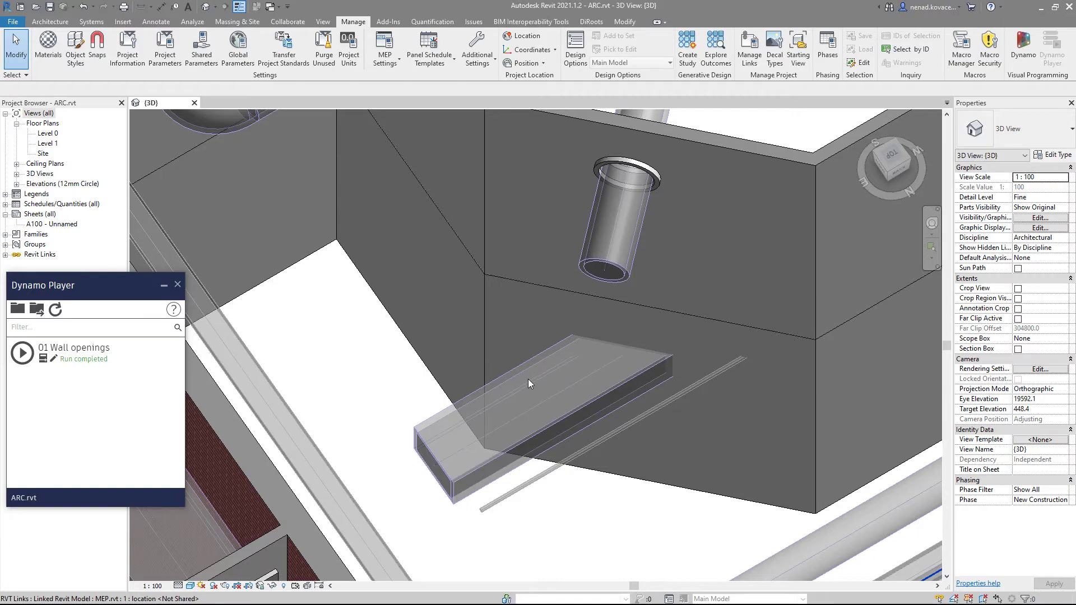
# Step: Examine the duct crossing of the angled interior wall without its opening, and the openings around the upper-level ducts in the partition wall
pyautogui.scroll(-3, 641, 345)
pyautogui.keyDown('shift'); pyautogui.moveTo(641, 345); pyautogui.dragTo(643, 377, button='middle'); pyautogui.keyUp('shift')
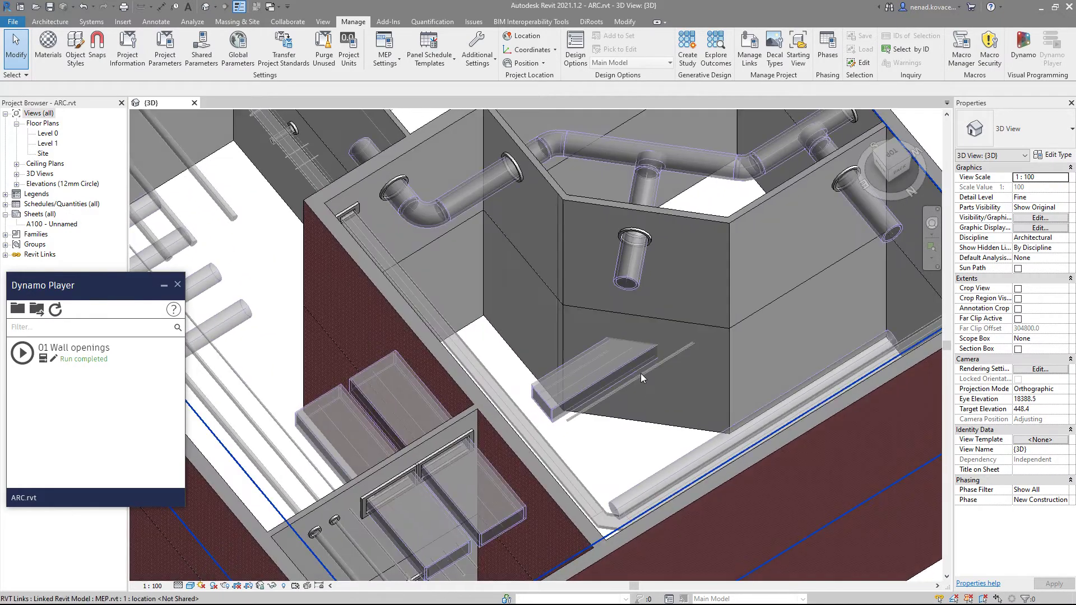
pyautogui.scroll(-4, 643, 377)
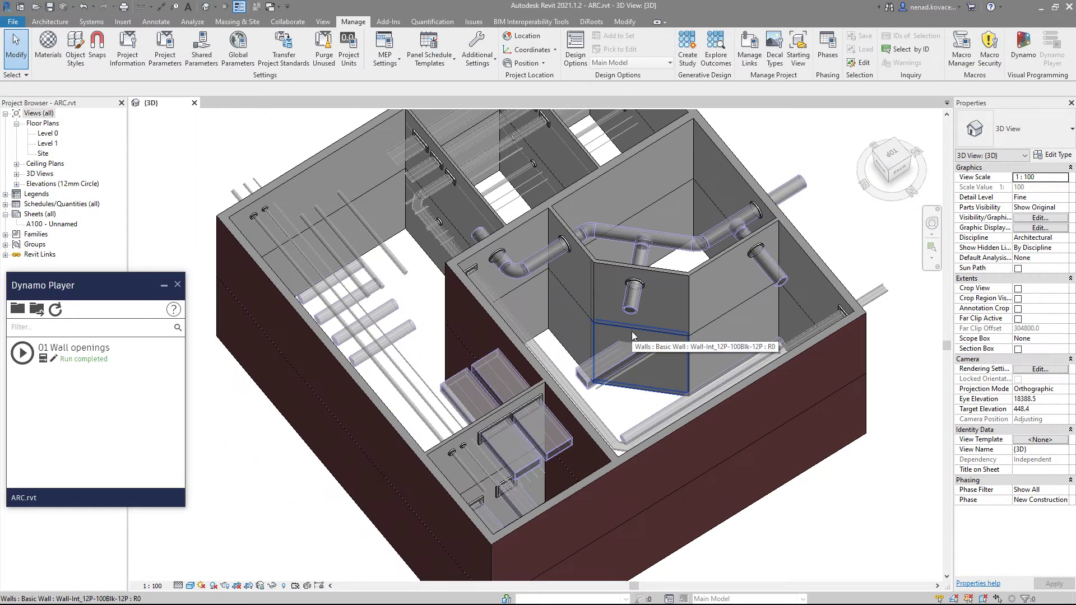
pyautogui.scroll(5, 620, 358)
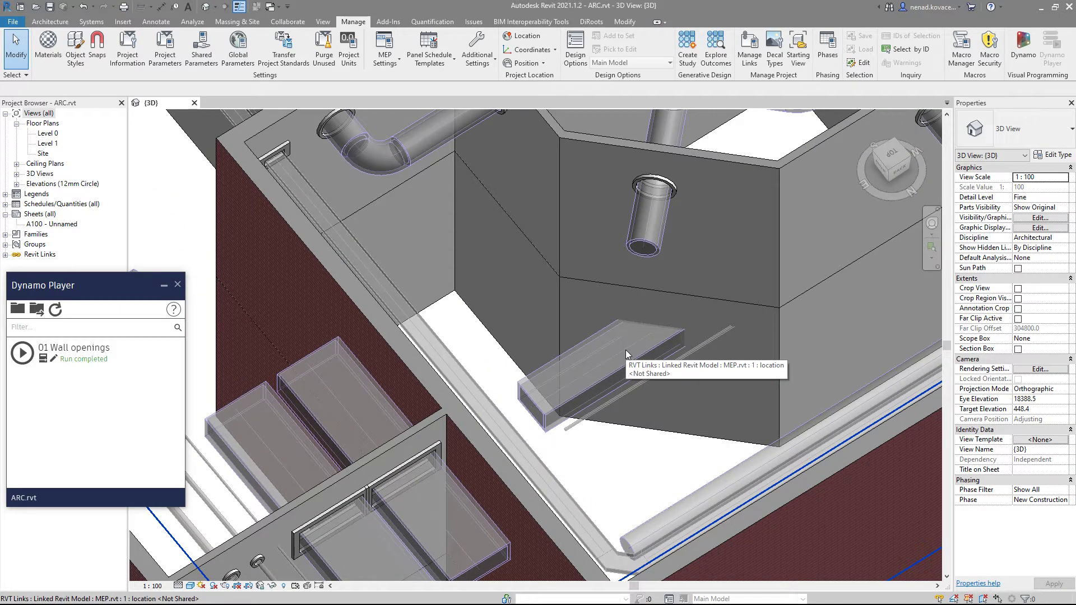
pyautogui.keyDown('shift'); pyautogui.moveTo(678, 318); pyautogui.dragTo(616, 360, button='middle'); pyautogui.keyUp('shift')
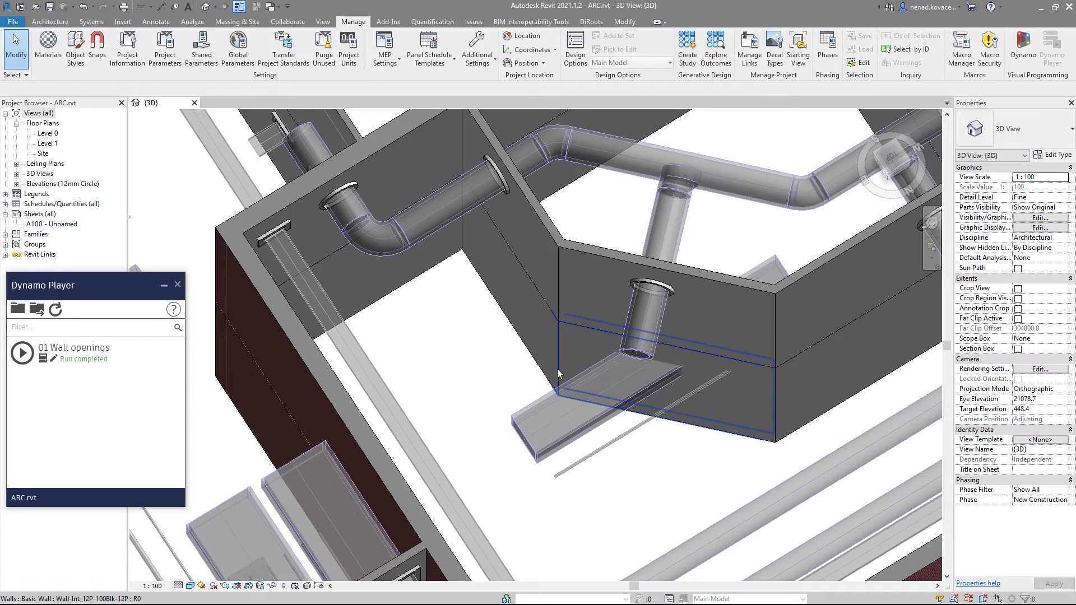
pyautogui.scroll(-2, 587, 351)
pyautogui.keyDown('shift'); pyautogui.moveTo(587, 351); pyautogui.dragTo(643, 364, button='middle'); pyautogui.keyUp('shift')
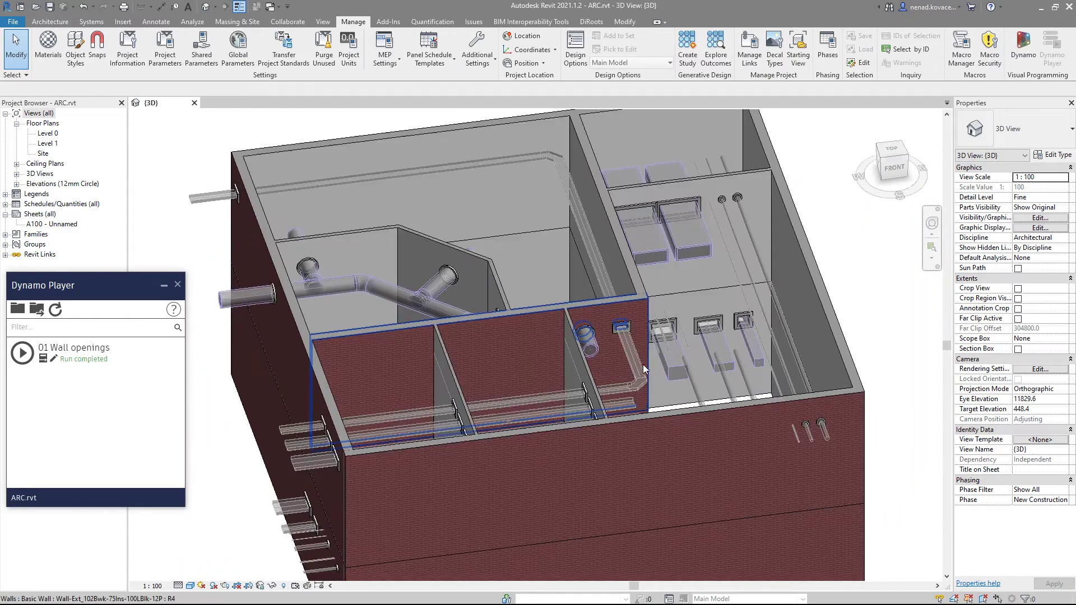
pyautogui.scroll(5, 635, 356)
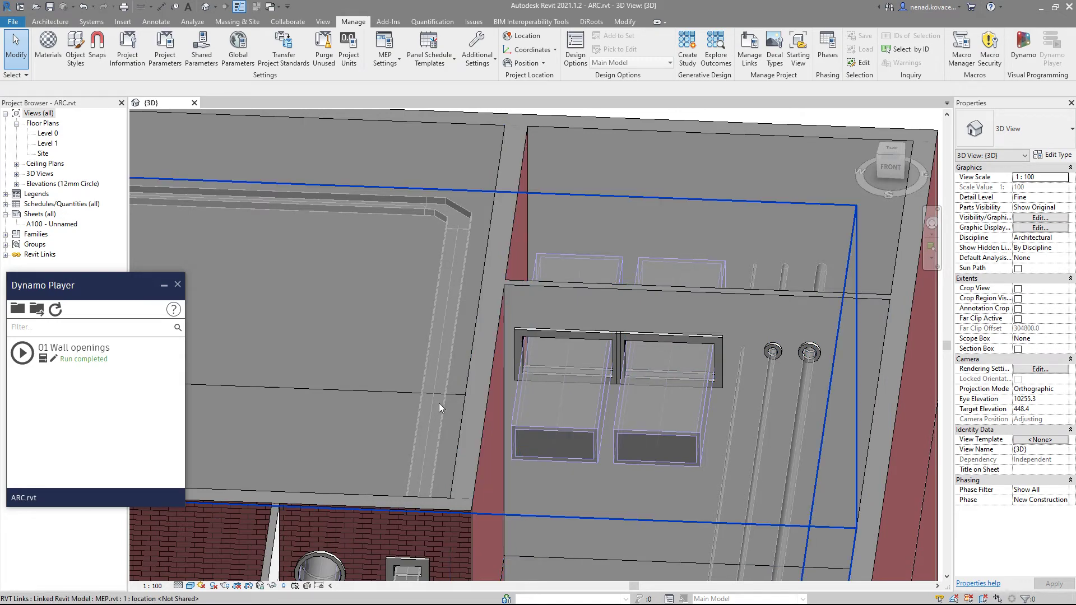
pyautogui.scroll(-3, 494, 364)
pyautogui.moveTo(493, 365); pyautogui.dragTo(713, 485, button='middle')
pyautogui.scroll(3, 758, 477)
pyautogui.scroll(-3, 486, 469)
pyautogui.keyDown('shift'); pyautogui.moveTo(486, 470); pyautogui.dragTo(923, 333, button='middle'); pyautogui.keyUp('shift')
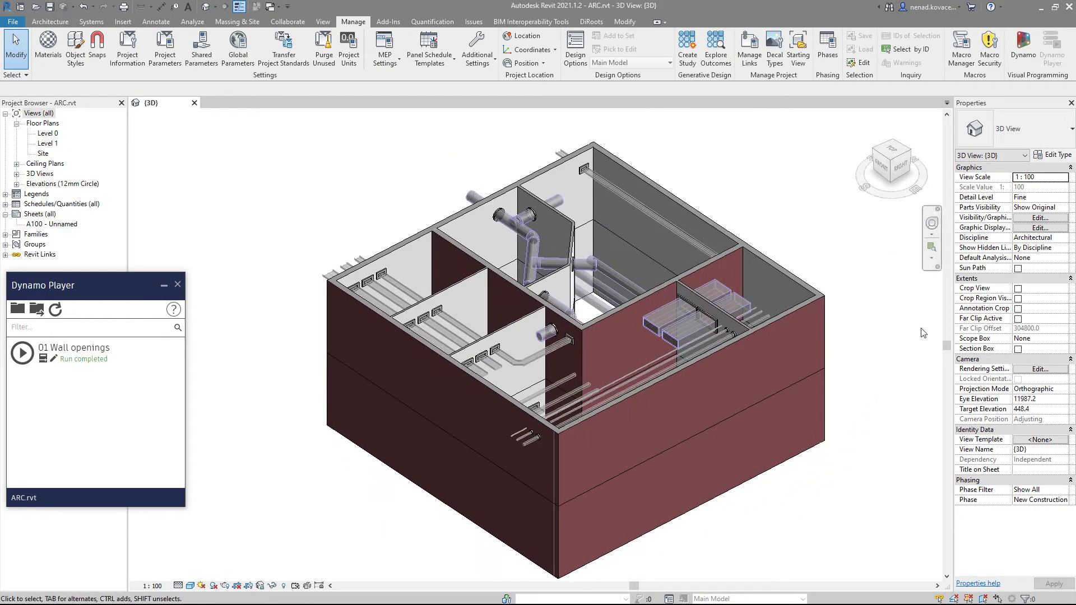
# Step: Turn on the 3D view's section box and lower its upper face to cut through the building's lower level
pyautogui.click(1017, 349)
pyautogui.click(545, 270)
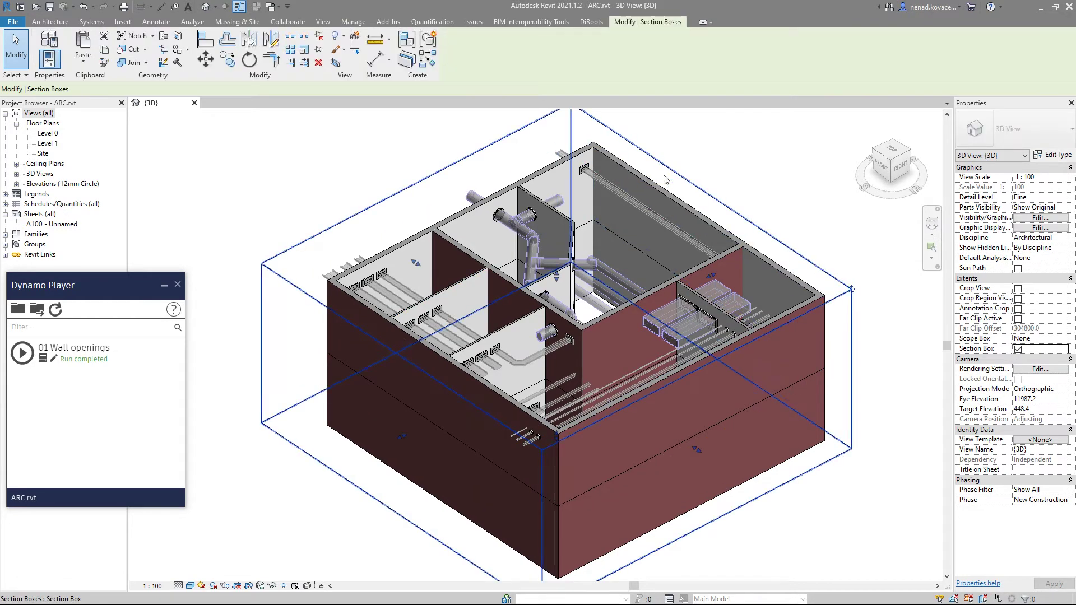
pyautogui.moveTo(545, 270); pyautogui.dragTo(547, 353)
pyautogui.keyDown('shift'); pyautogui.moveTo(547, 353); pyautogui.dragTo(705, 443, button='middle'); pyautogui.keyUp('shift')
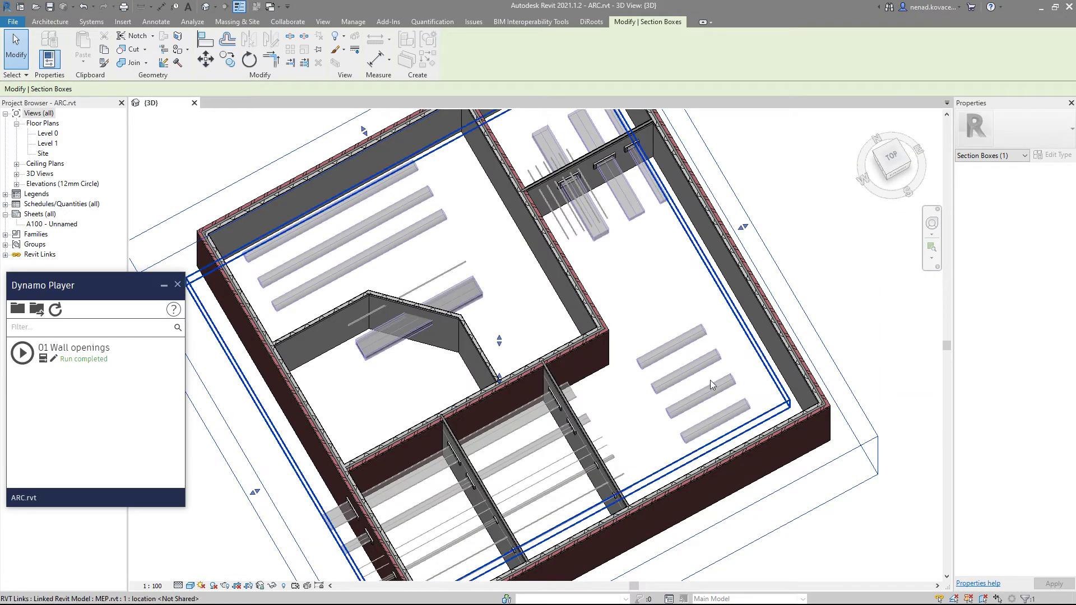
# Step: Check the diameter of the thin linked pipe between the rectangular duct openings in the lower-level partition wall
pyautogui.keyDown('shift'); pyautogui.moveTo(465, 314); pyautogui.dragTo(597, 341, button='middle'); pyautogui.keyUp('shift')
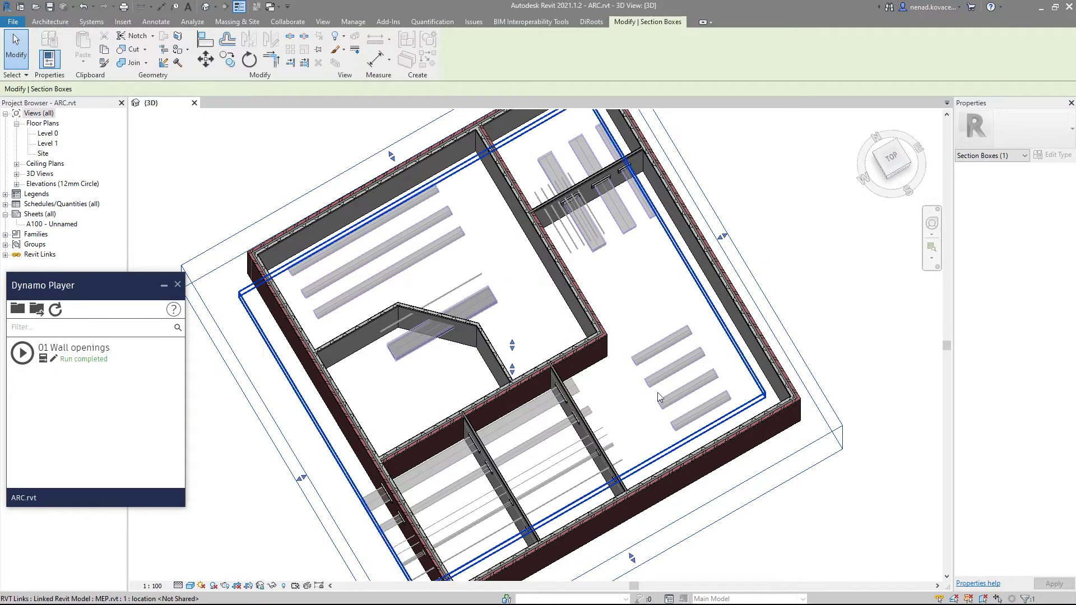
pyautogui.keyDown('shift'); pyautogui.moveTo(709, 476); pyautogui.dragTo(673, 280, button='middle'); pyautogui.keyUp('shift')
pyautogui.scroll(6, 570, 258)
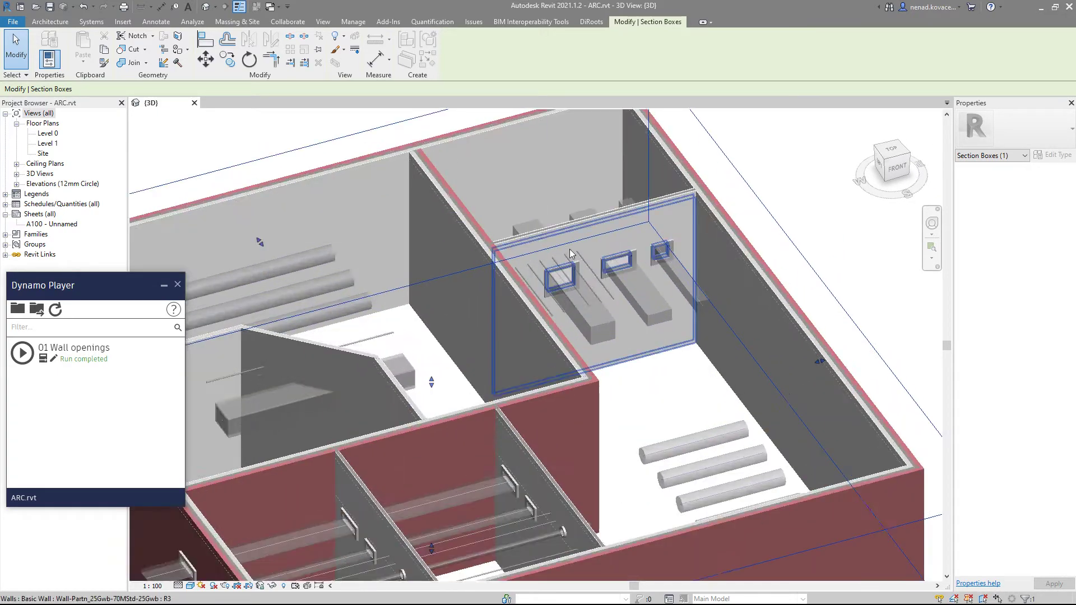
pyautogui.press('Tab')
pyautogui.click(594, 272)
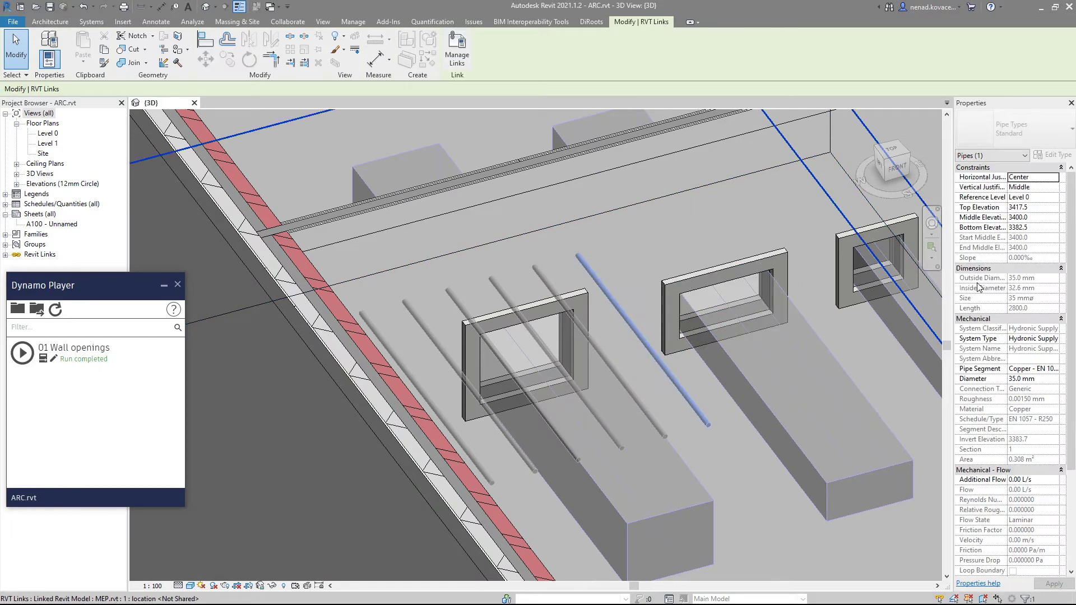
pyautogui.press('Escape')
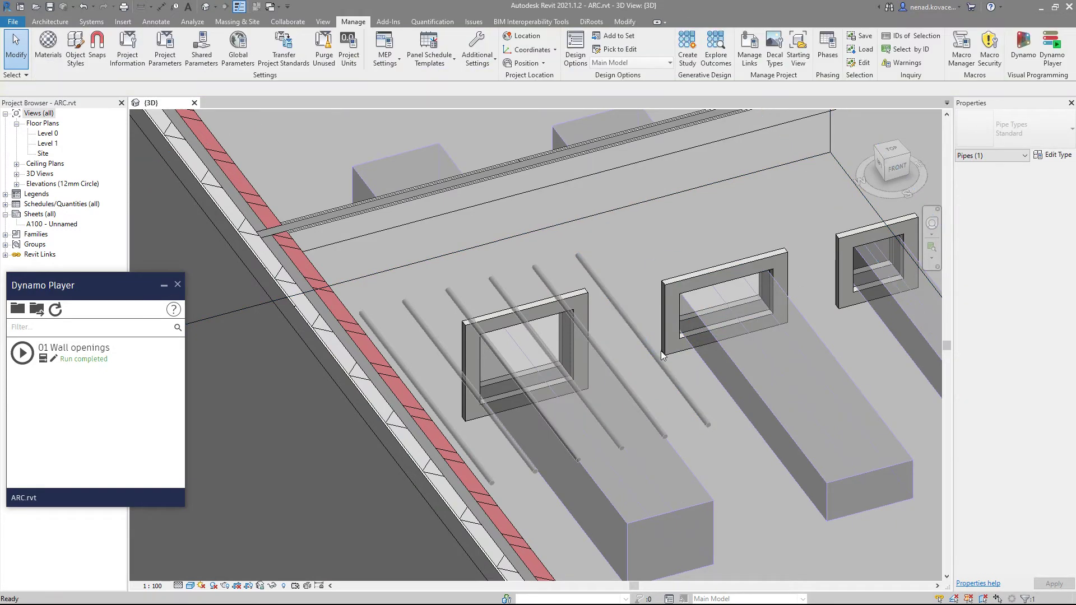
# Step: Undo the recent commands back through the last Dynamo script run to remove the generated wall openings
pyautogui.scroll(-10, 650, 296)
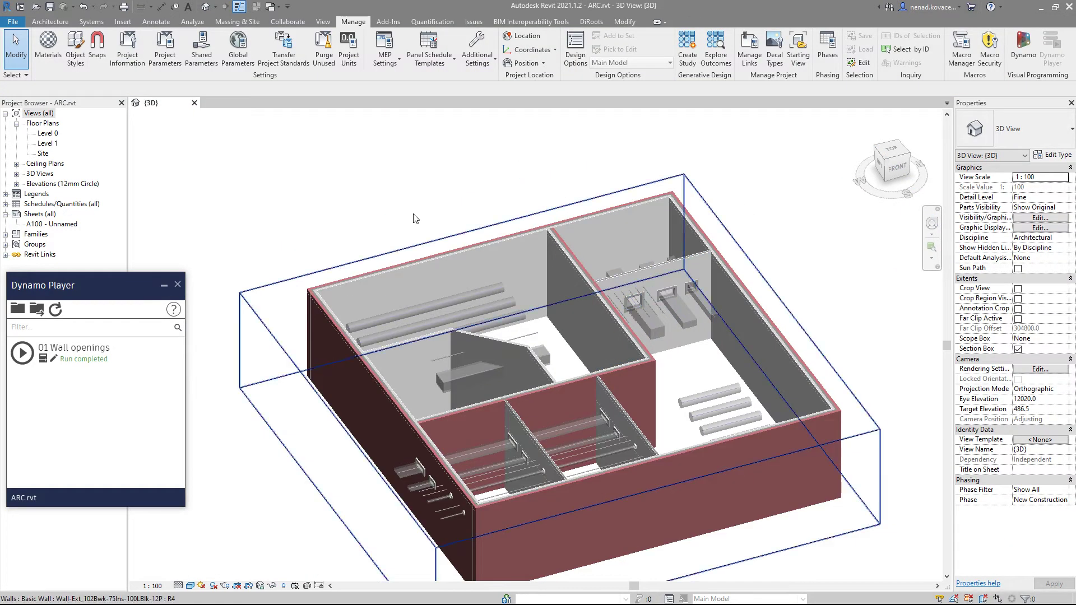
pyautogui.moveTo(414, 219); pyautogui.dragTo(443, 173, button='middle')
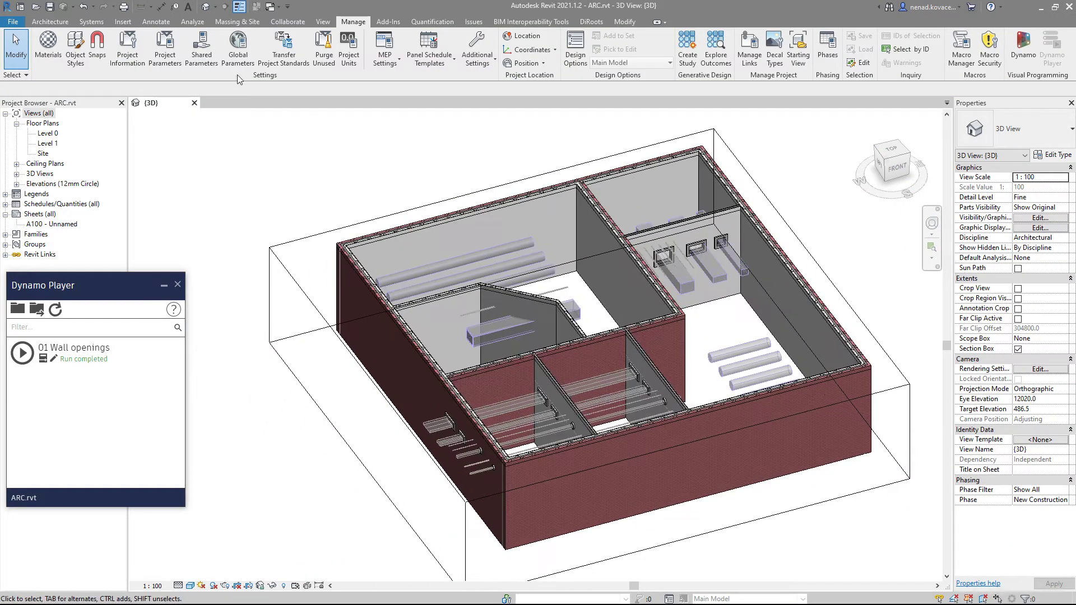
pyautogui.click(93, 7)
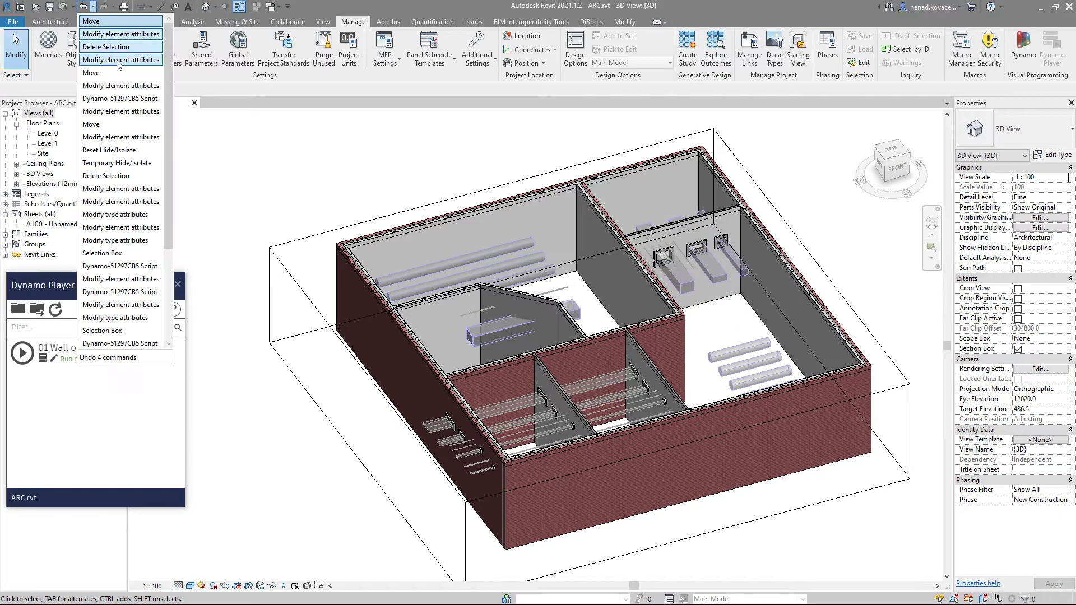
pyautogui.click(134, 94)
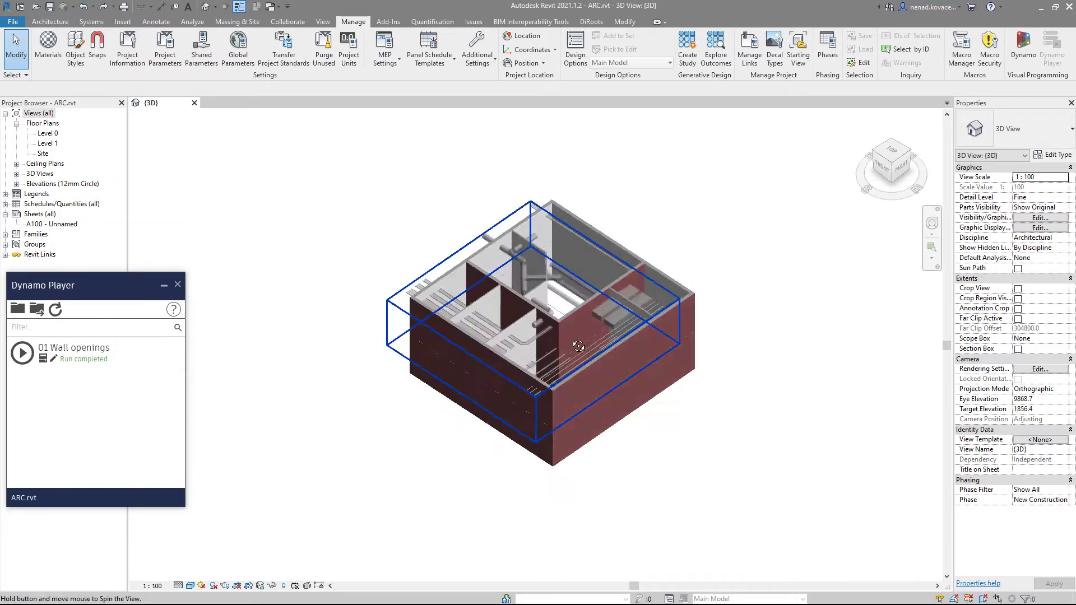
# Step: Run the 01 Wall openings script for category All, ignoring dimensions less than 0, with link MEP.rvt and opening offset 0
pyautogui.keyDown('shift'); pyautogui.moveTo(613, 355); pyautogui.dragTo(442, 382, button='middle'); pyautogui.keyUp('shift')
pyautogui.click(22, 353)
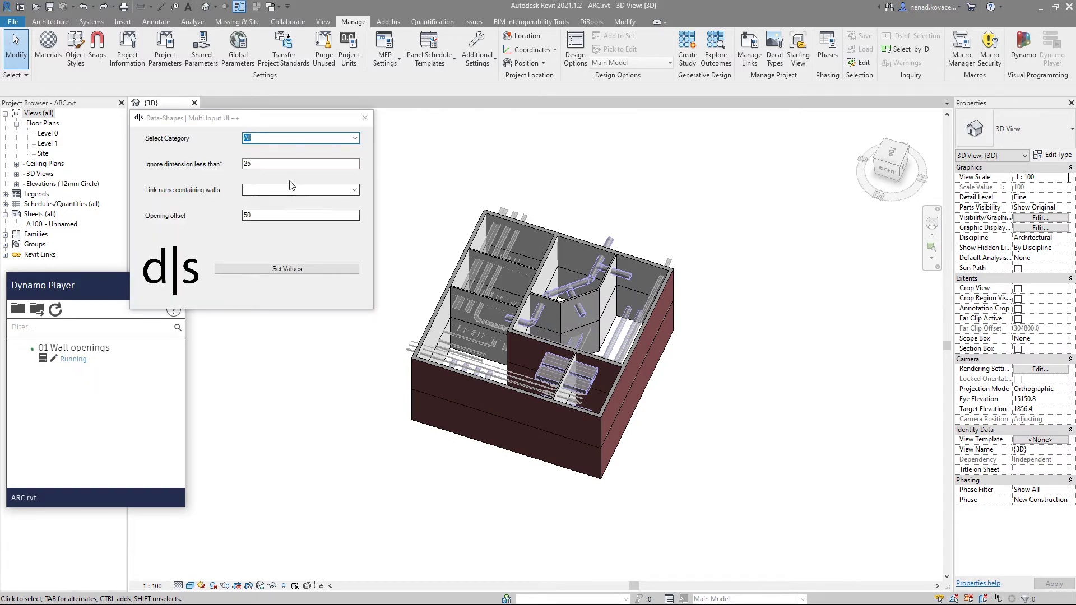
pyautogui.doubleClick(291, 166)
pyautogui.write('0')
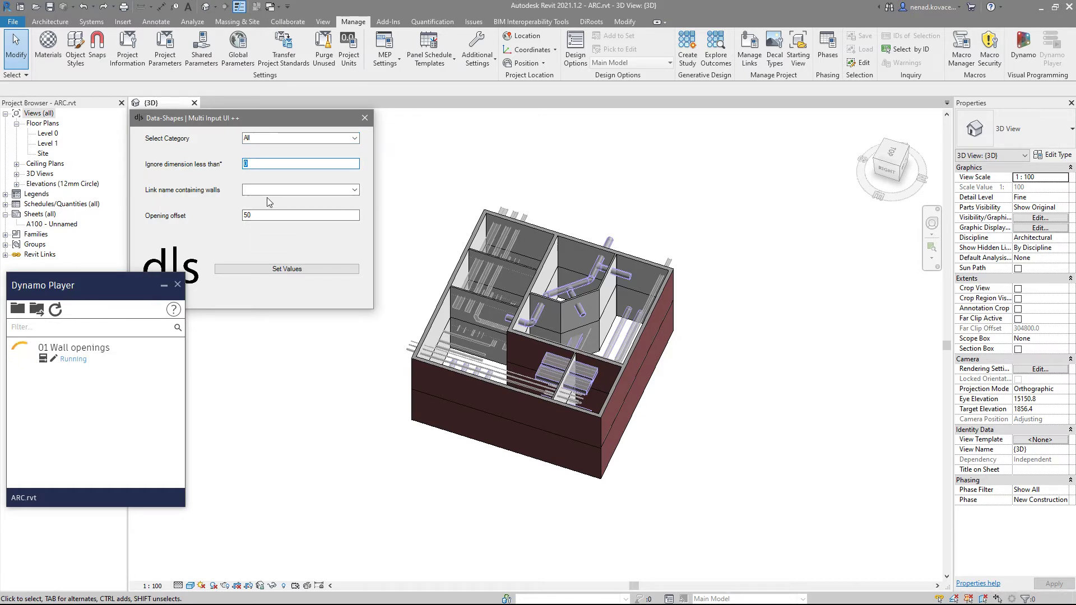
pyautogui.click(356, 190)
pyautogui.click(312, 200)
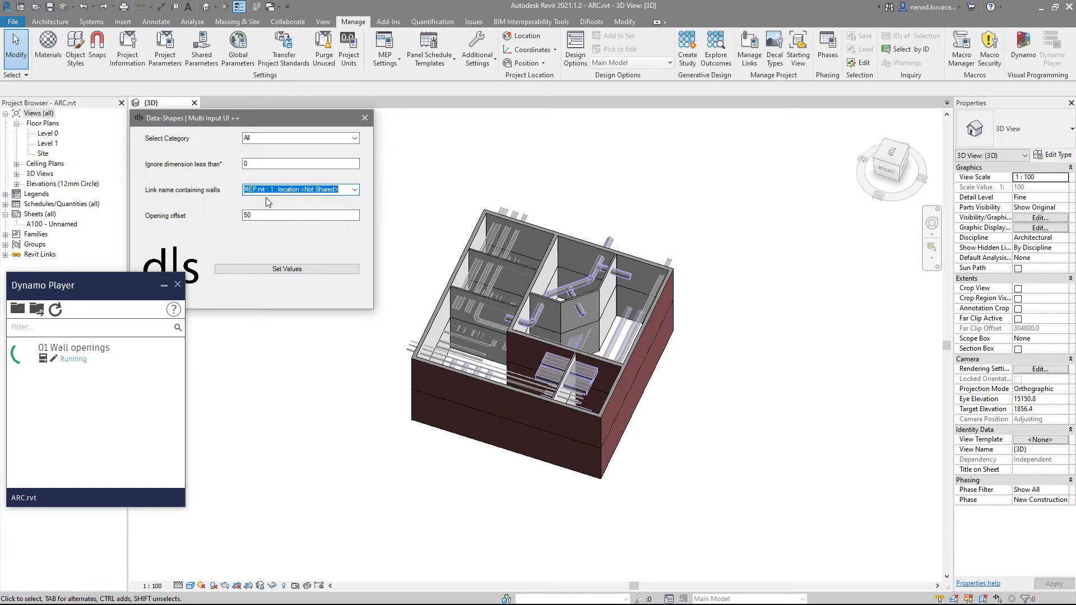
pyautogui.click(354, 191)
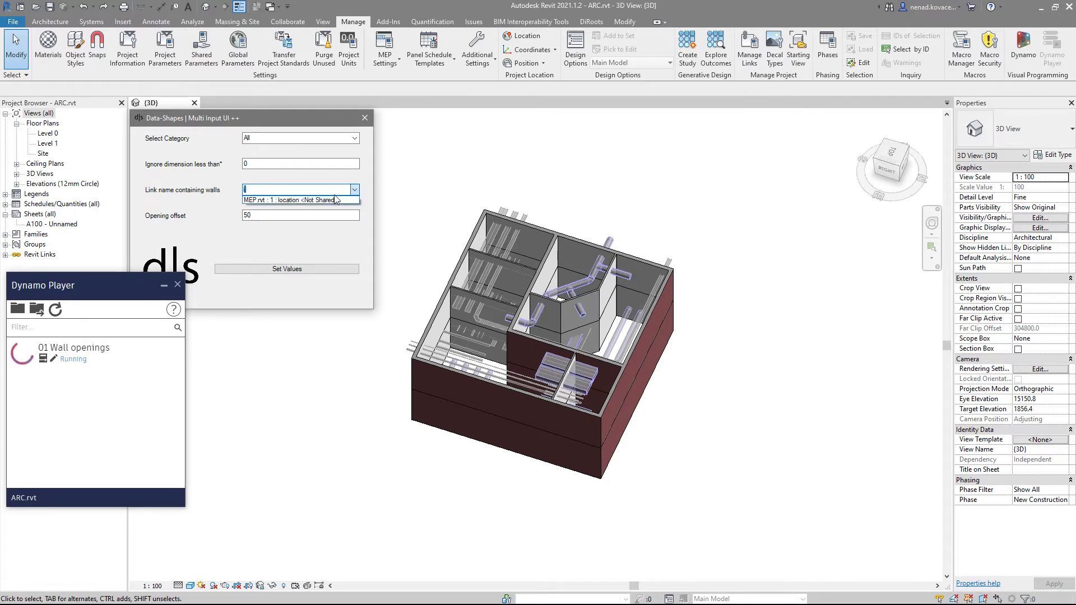
pyautogui.click(300, 200)
pyautogui.press('Tab')
pyautogui.write('0')
pyautogui.click(277, 269)
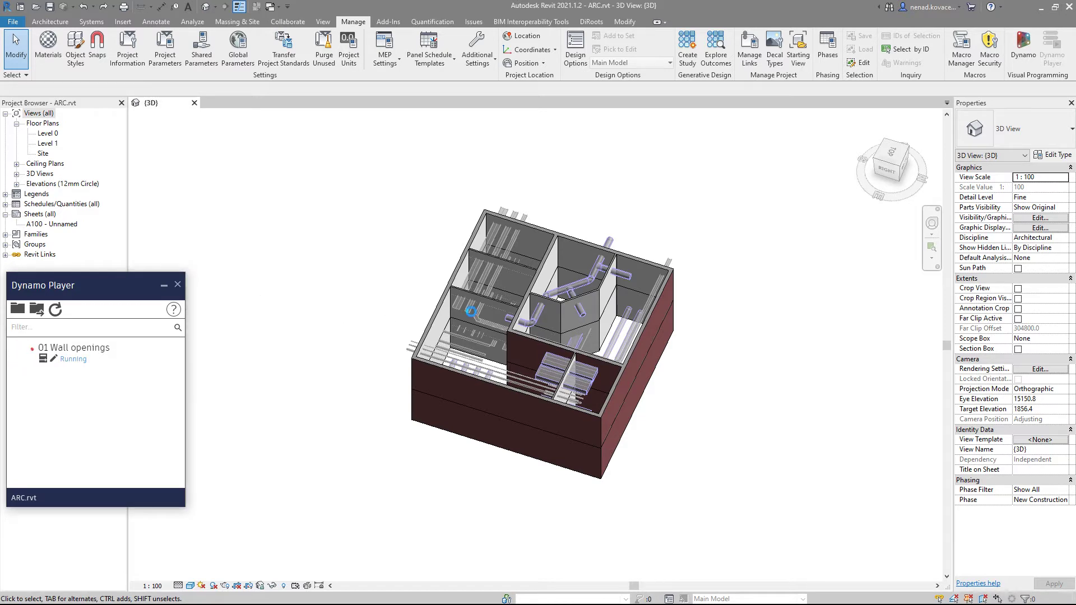
# Step: Turn on the section box again and lower its upper face to expose the new openings inside the building
pyautogui.click(1016, 352)
pyautogui.keyDown('shift'); pyautogui.moveTo(781, 416); pyautogui.dragTo(593, 408, button='middle'); pyautogui.keyUp('shift')
pyautogui.click(552, 285)
pyautogui.moveTo(552, 285); pyautogui.dragTo(537, 336)
pyautogui.keyDown('shift'); pyautogui.moveTo(537, 336); pyautogui.dragTo(458, 328, button='middle'); pyautogui.keyUp('shift')
# Step: Turn off the Visible type parameter of the Round wall opening and inspect the pipe cuts without their frames
pyautogui.scroll(8, 459, 327)
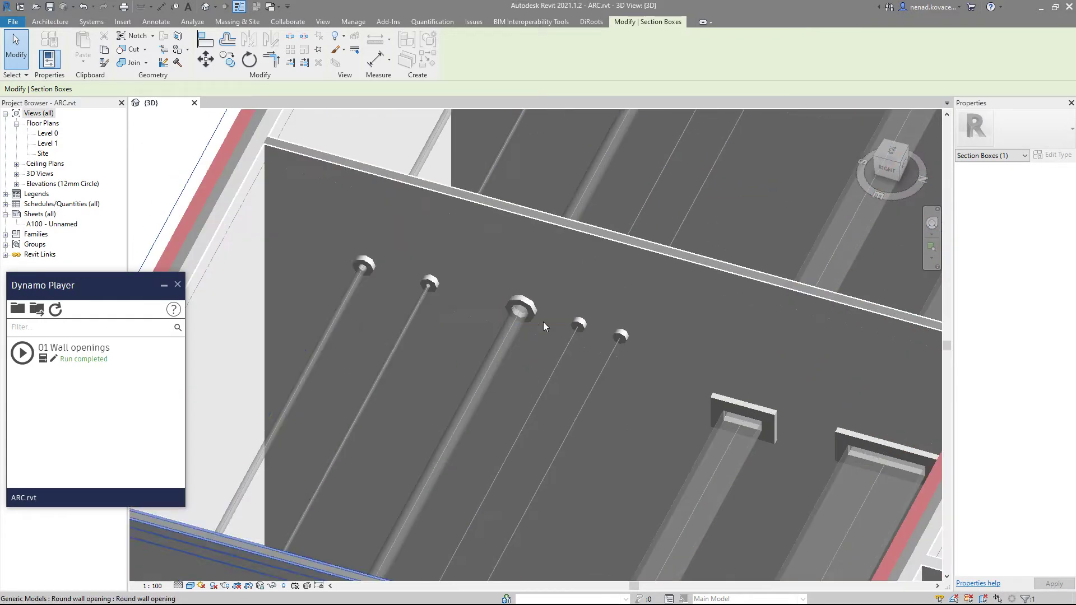
pyautogui.scroll(5, 577, 337)
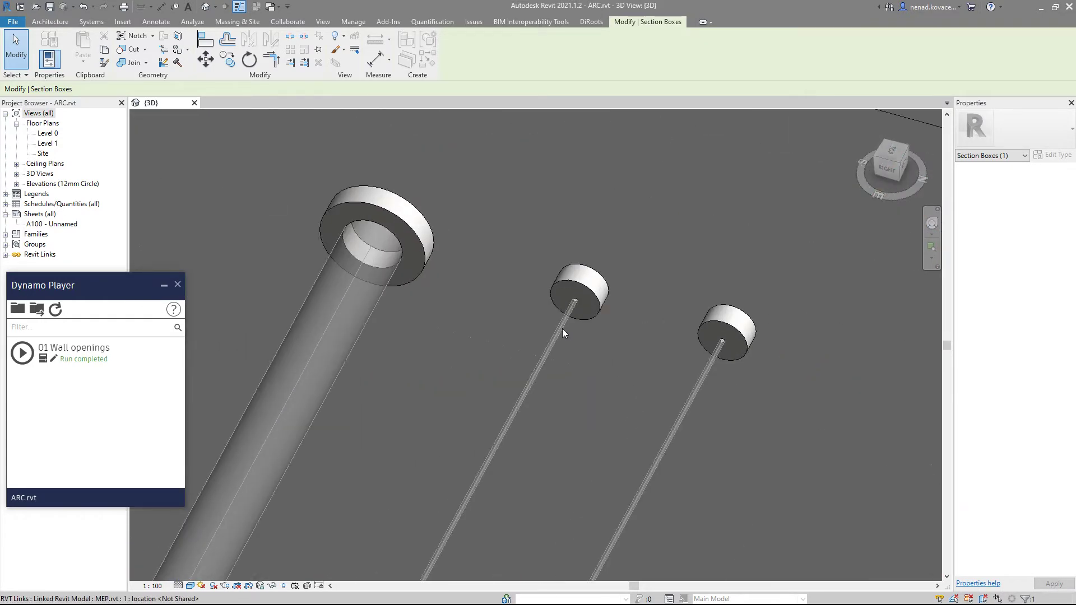
pyautogui.scroll(-5, 562, 330)
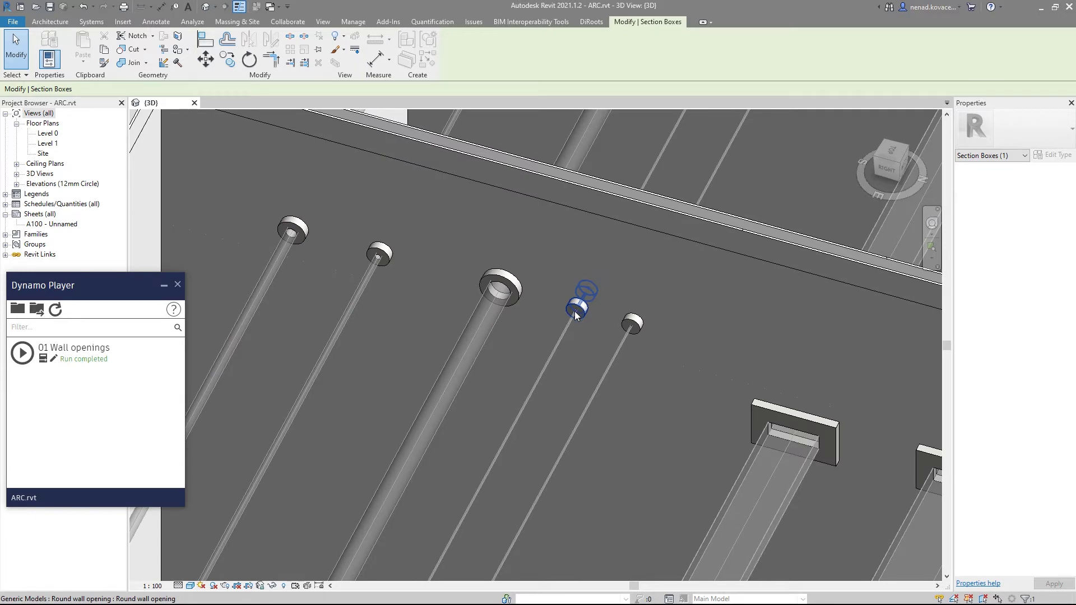
pyautogui.click(576, 313)
pyautogui.click(1052, 155)
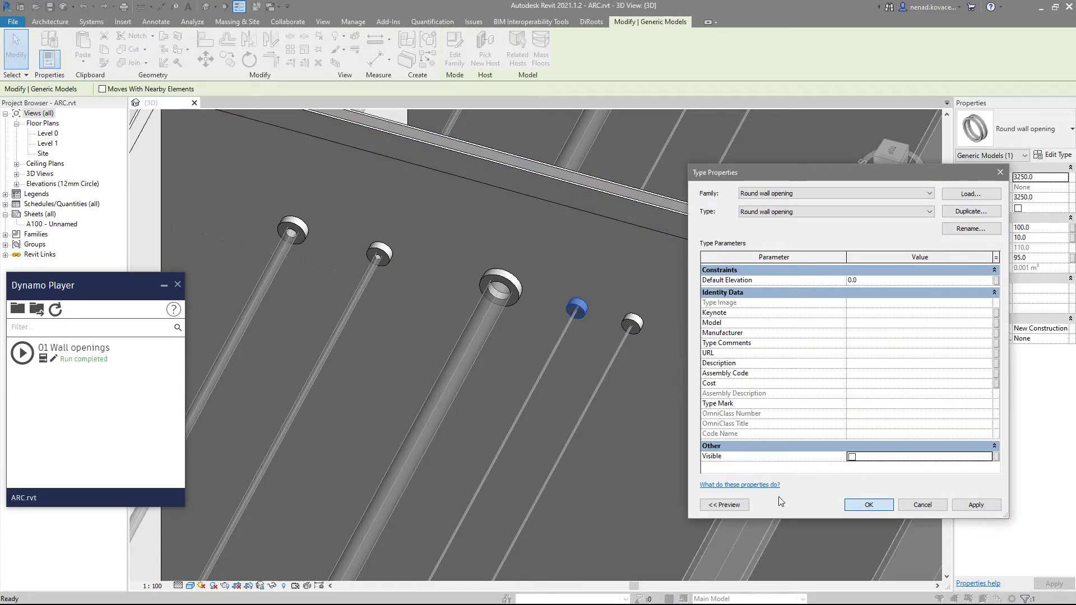
pyautogui.press('Escape')
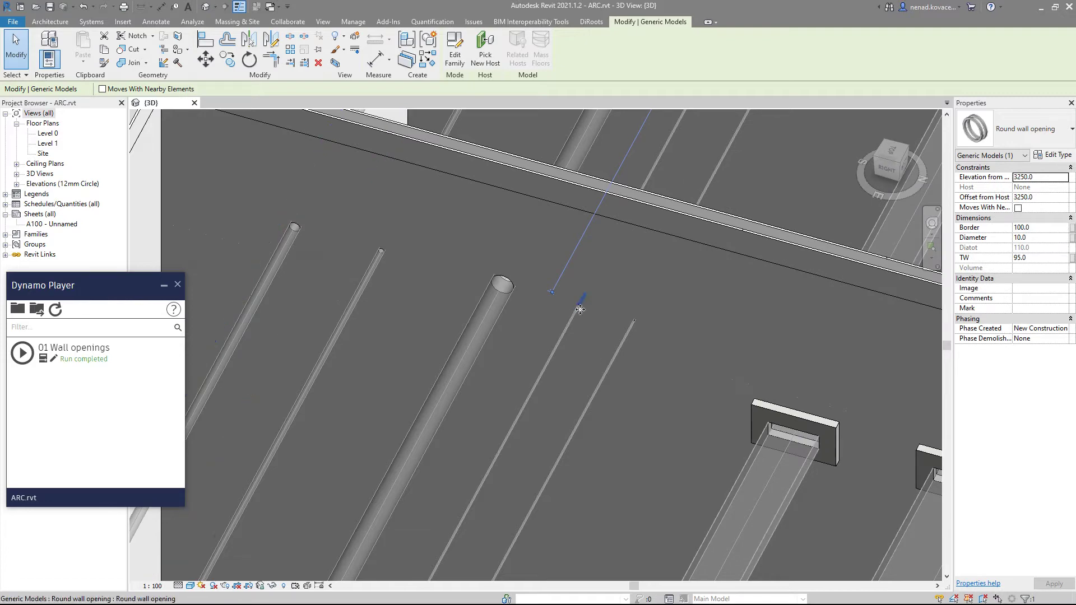
pyautogui.scroll(4, 582, 294)
pyautogui.scroll(-4, 583, 294)
pyautogui.click(550, 256)
pyautogui.scroll(-2, 457, 311)
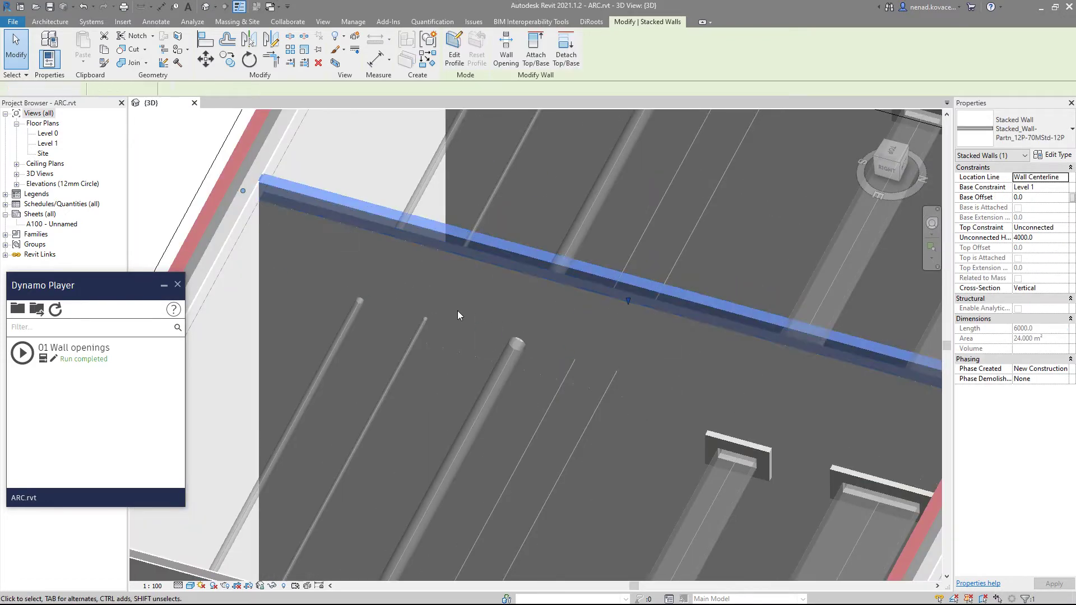
# Step: Temporarily isolate the Level 0 stacked wall to inspect its pipe cuts, and reset the isolation
pyautogui.press('Escape')
pyautogui.click(266, 259)
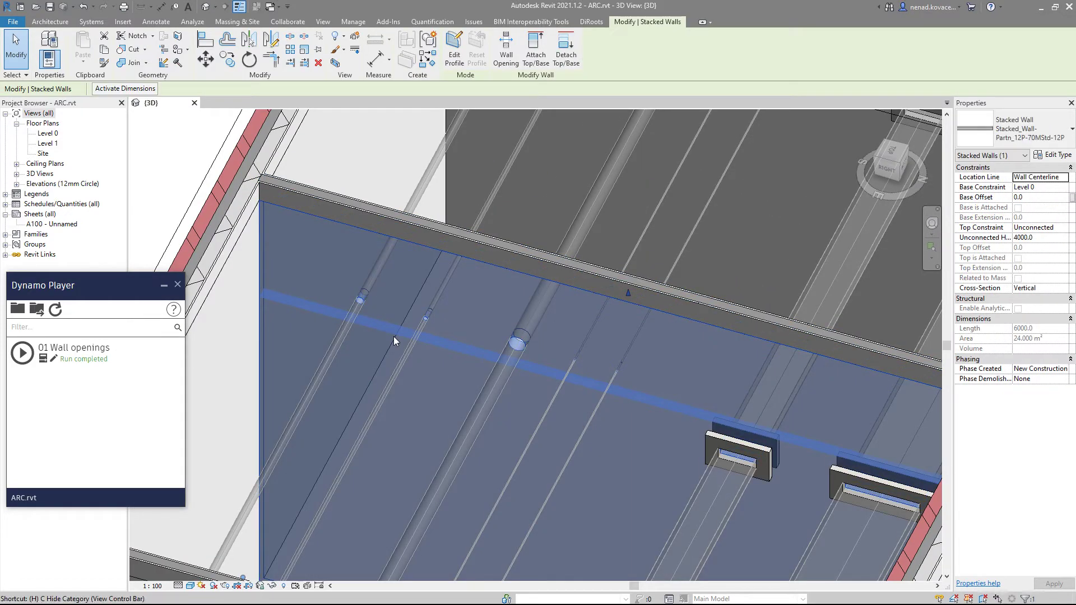
pyautogui.press('h')
pyautogui.press('i')
pyautogui.press('Escape')
pyautogui.keyDown('shift'); pyautogui.moveTo(587, 392); pyautogui.dragTo(790, 232, button='middle'); pyautogui.keyUp('shift')
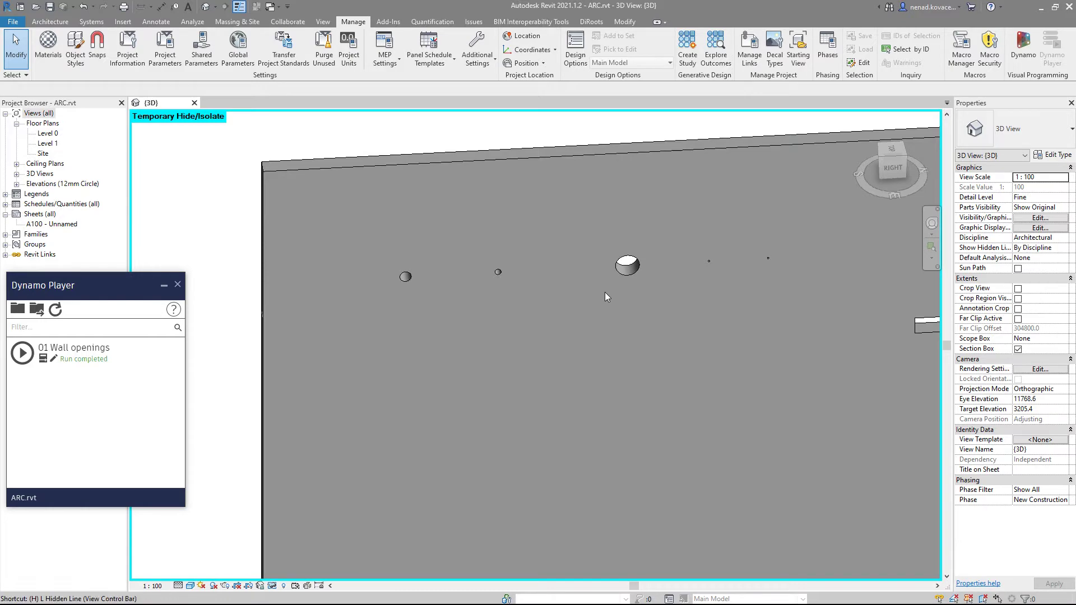
pyautogui.press('r')
pyautogui.click(607, 353)
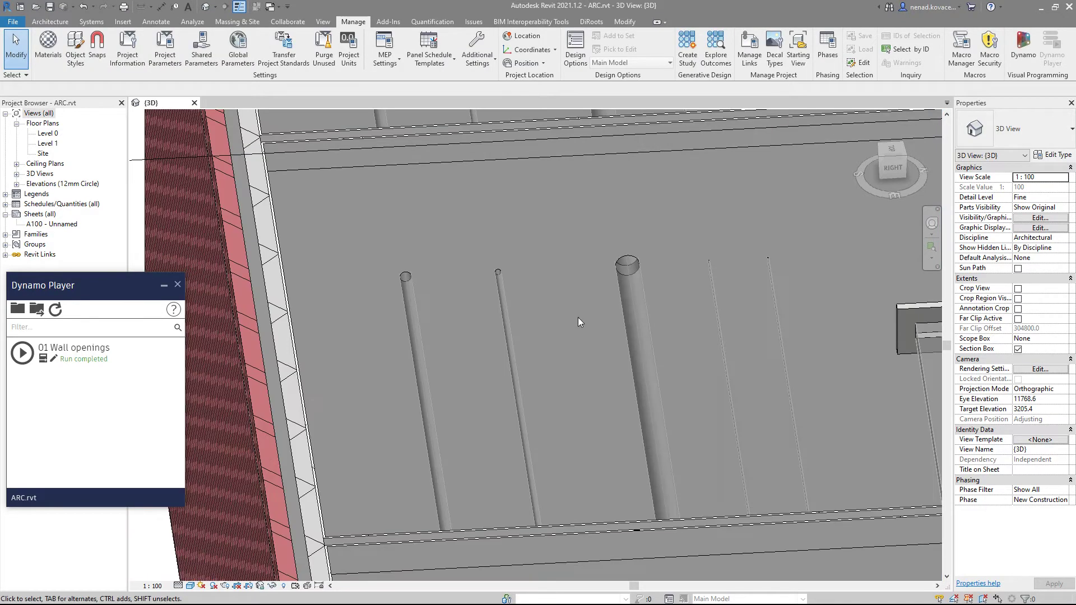
# Step: Turn off the section box of the 3D view and look over the openings across the whole building
pyautogui.scroll(-2, 579, 325)
pyautogui.keyDown('shift'); pyautogui.moveTo(578, 325); pyautogui.dragTo(605, 435, button='middle'); pyautogui.keyUp('shift')
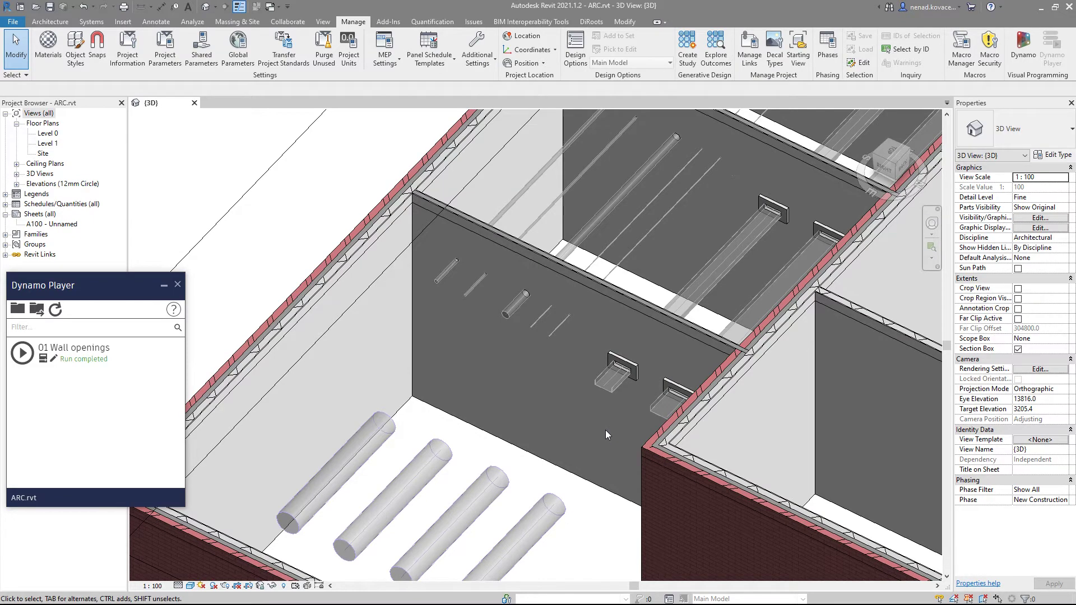
pyautogui.scroll(-3, 606, 430)
pyautogui.scroll(2, 485, 352)
pyautogui.keyDown('shift'); pyautogui.moveTo(486, 352); pyautogui.dragTo(622, 389, button='middle'); pyautogui.keyUp('shift')
pyautogui.scroll(2, 621, 264)
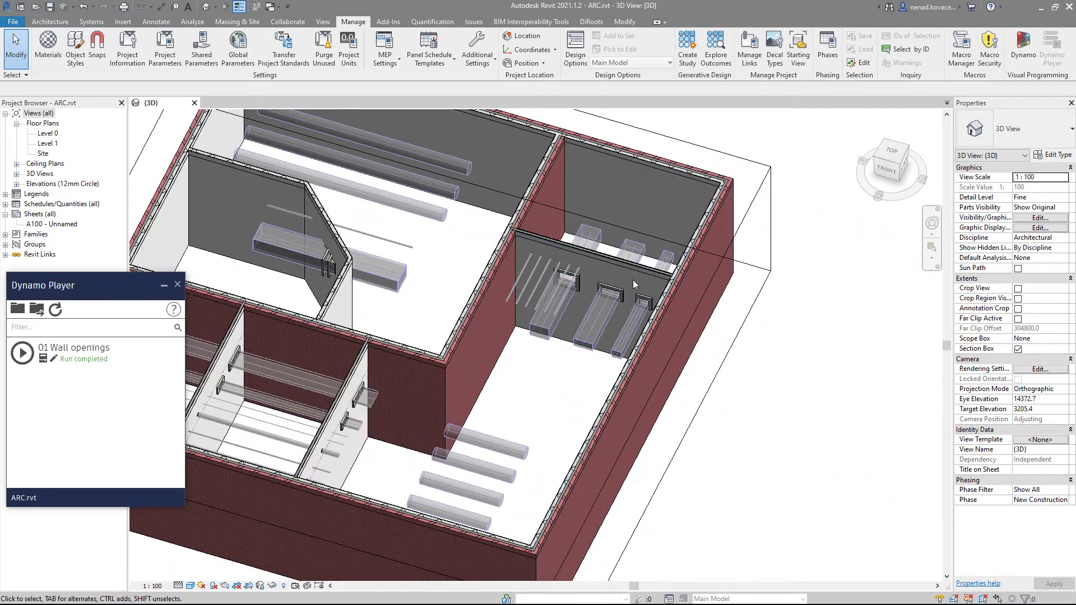
pyautogui.scroll(-5, 627, 269)
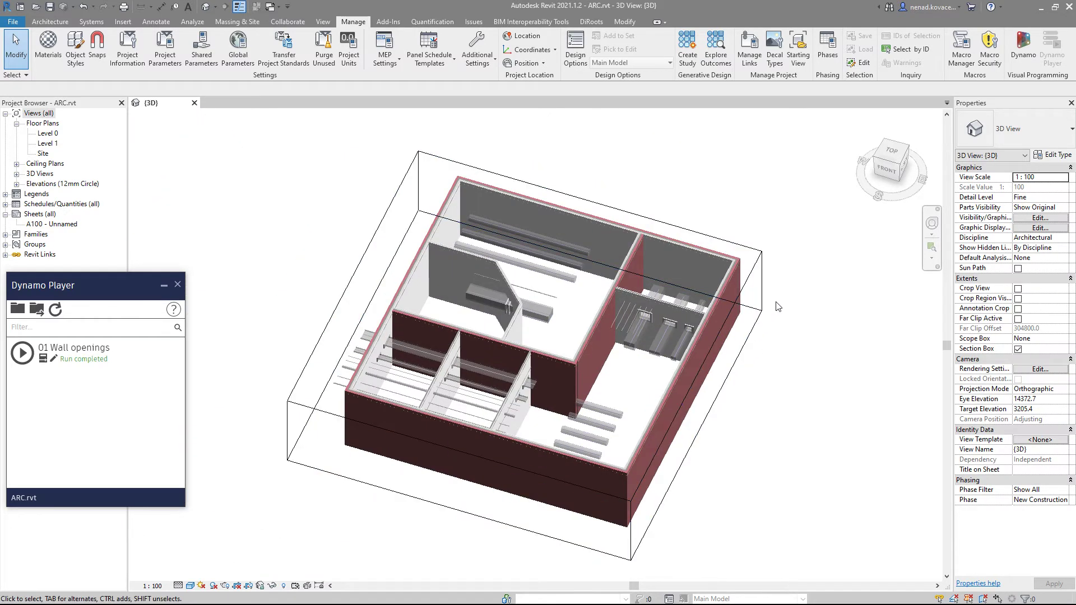
pyautogui.click(1018, 348)
pyautogui.keyDown('shift'); pyautogui.moveTo(560, 392); pyautogui.dragTo(513, 403, button='middle'); pyautogui.keyUp('shift')
pyautogui.scroll(3, 662, 315)
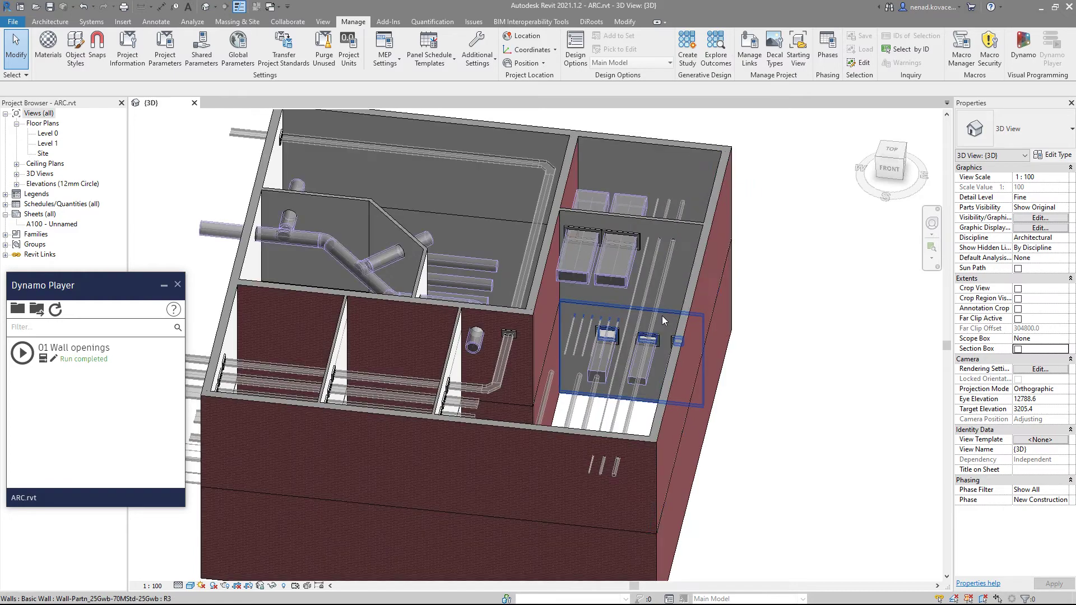
pyautogui.keyDown('shift'); pyautogui.moveTo(731, 392); pyautogui.dragTo(700, 314, button='middle'); pyautogui.keyUp('shift')
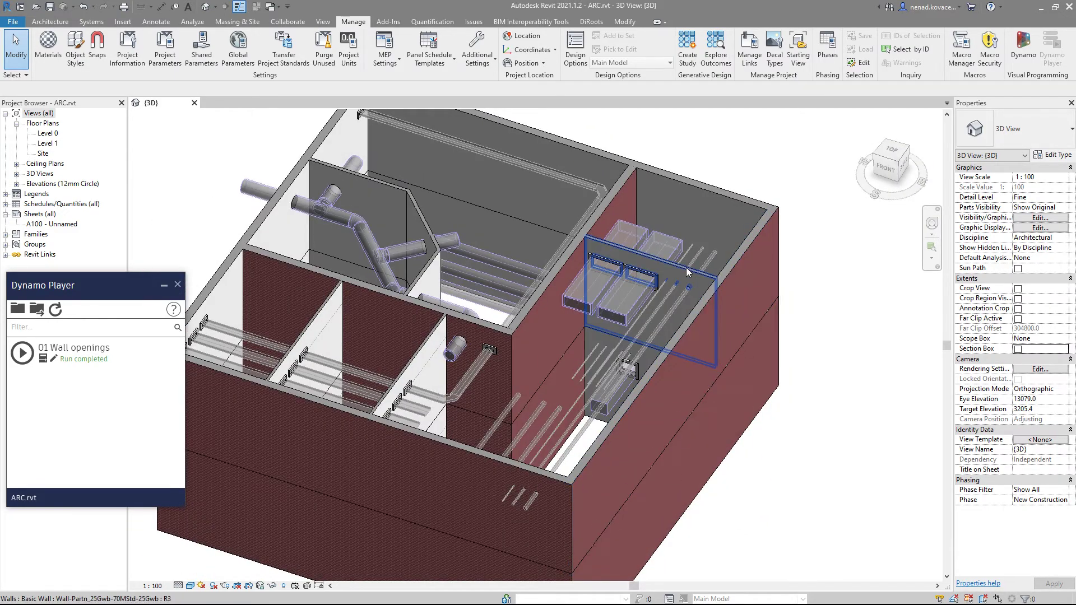
# Step: Undo the commands back through the last Dynamo script run, checking the Level 1 partition wall's area before and after
pyautogui.click(734, 268)
pyautogui.scroll(5, 724, 270)
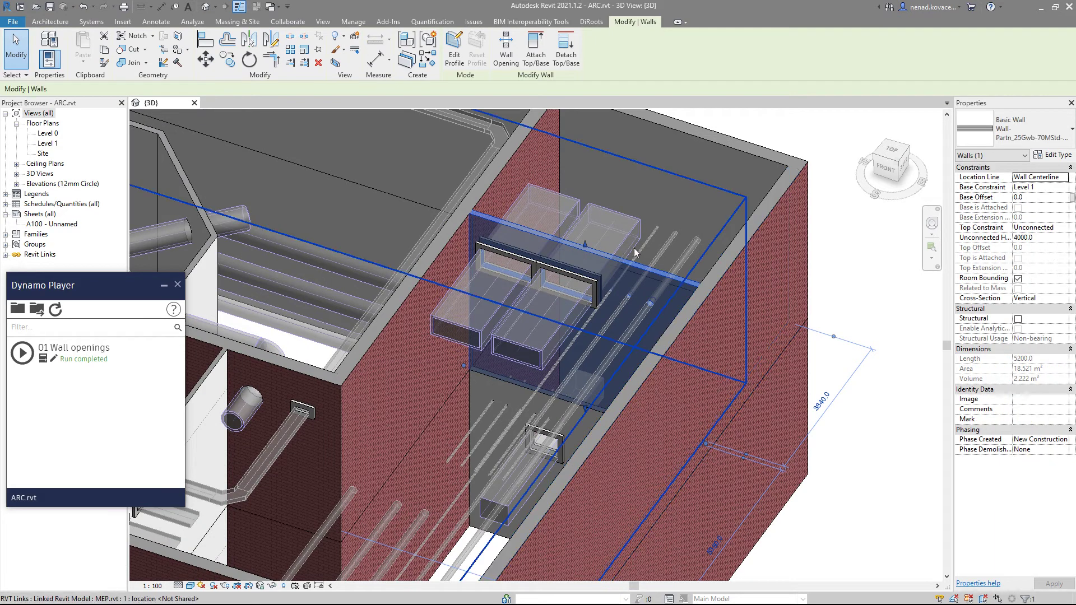
pyautogui.click(94, 7)
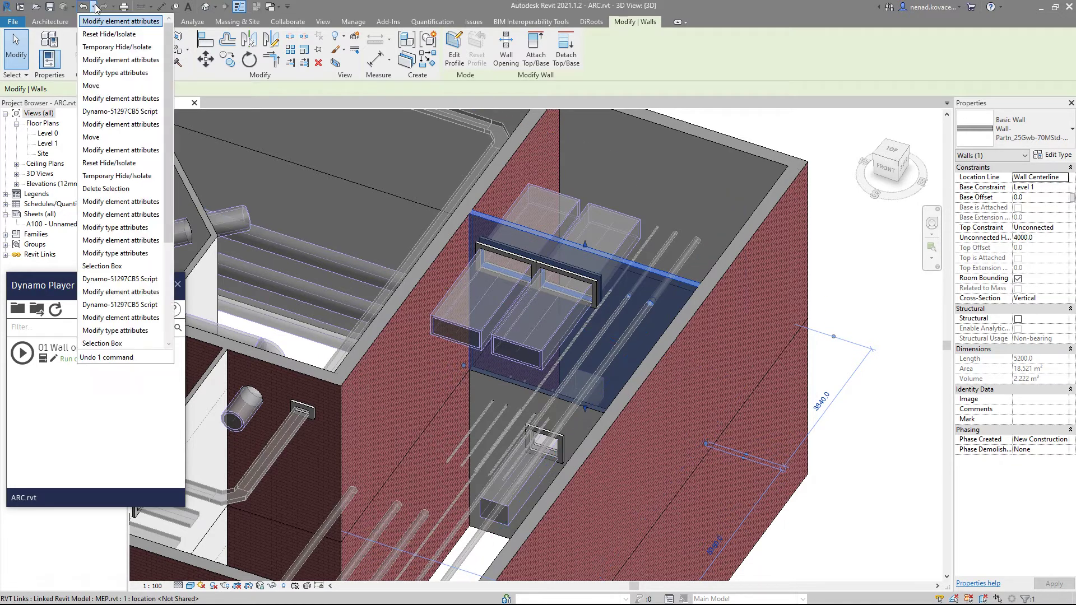
pyautogui.click(120, 112)
pyautogui.keyDown('shift'); pyautogui.moveTo(750, 353); pyautogui.dragTo(781, 357, button='middle'); pyautogui.keyUp('shift')
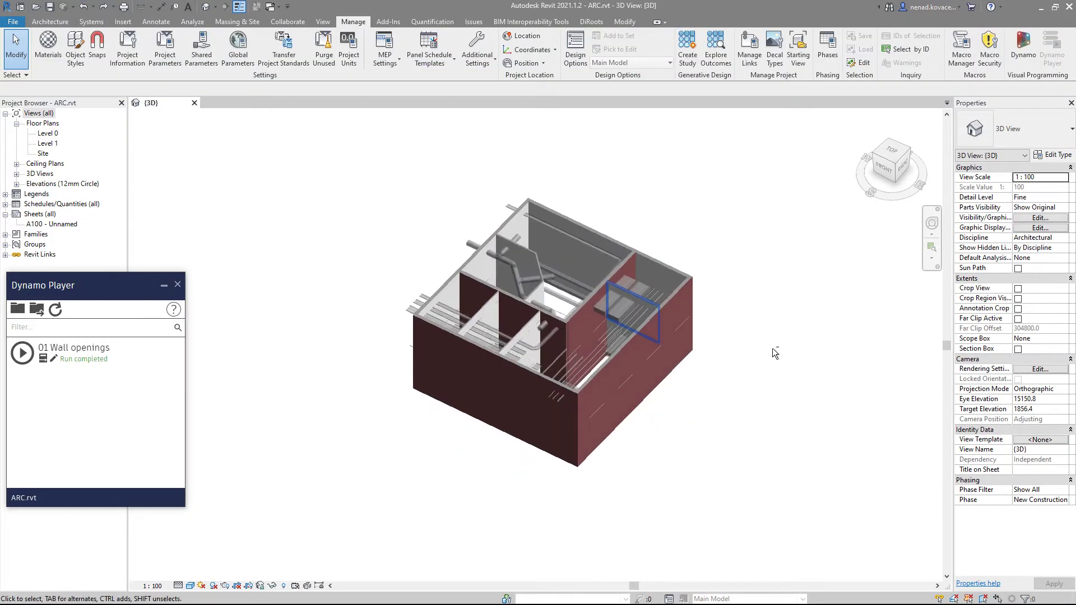
pyautogui.scroll(5, 655, 304)
pyautogui.click(612, 295)
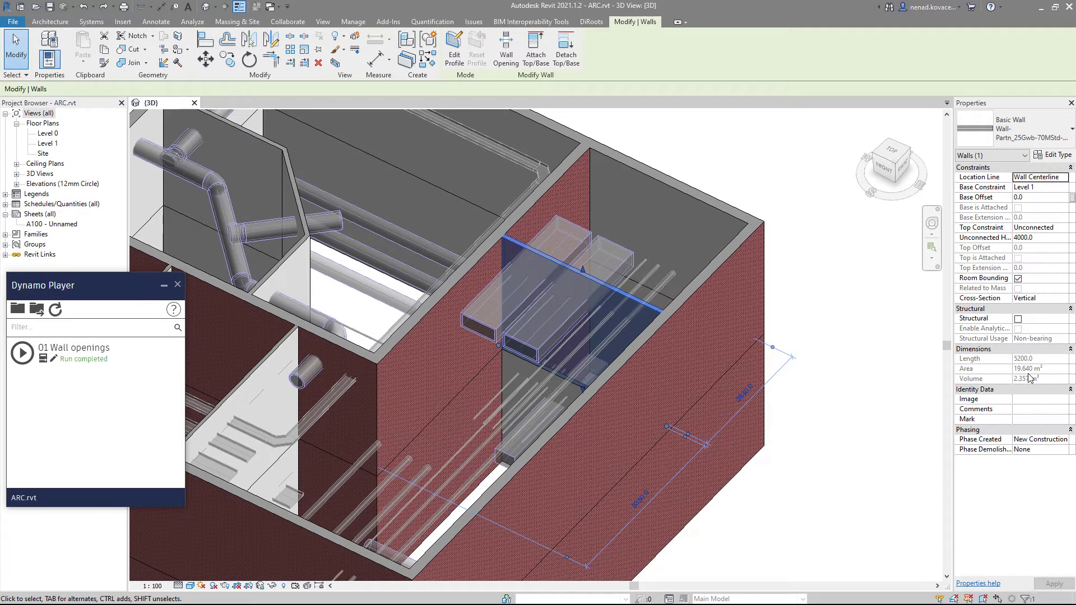
# Step: Run the 01 Wall openings script for category All, ignoring dimensions less than 0, with link MEP.rvt and opening offset 0
pyautogui.click(22, 353)
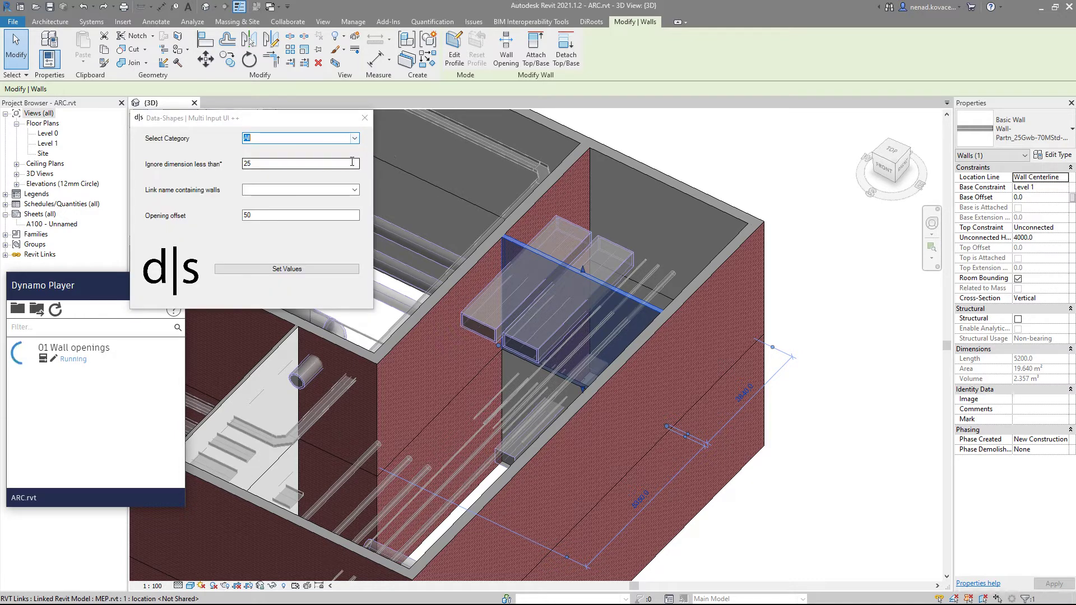
pyautogui.click(351, 162)
pyautogui.write('0')
pyautogui.press('Tab')
pyautogui.hotkey('alt', 'Down')
pyautogui.press('Return')
pyautogui.press('Tab')
pyautogui.write('0')
pyautogui.click(218, 270)
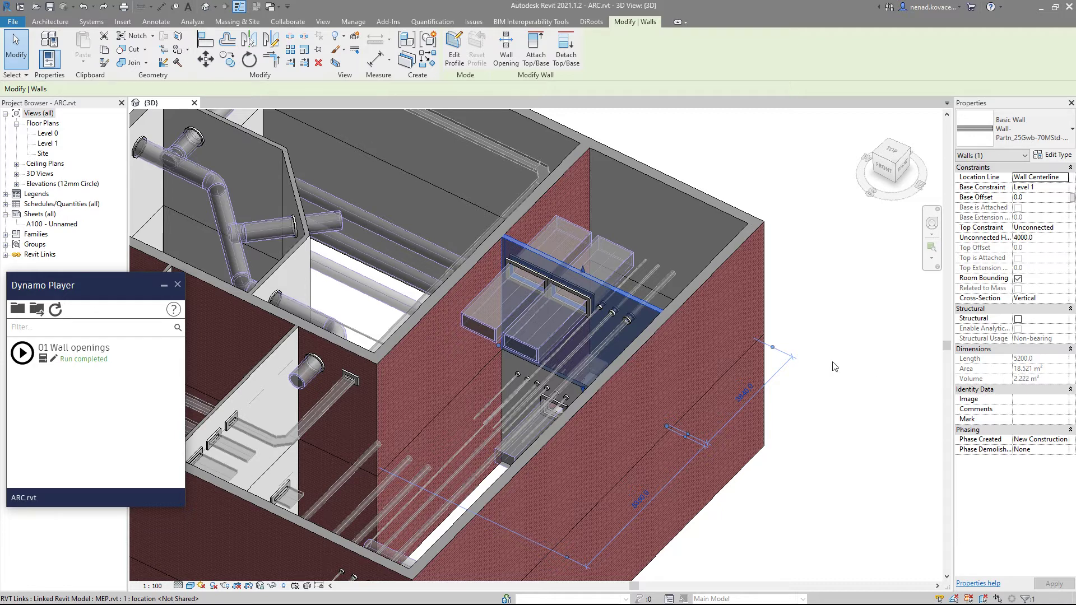
# Step: Temporarily isolate the Level 1 partition wall to inspect its duct and pipe openings, and reset the isolation
pyautogui.press('Escape')
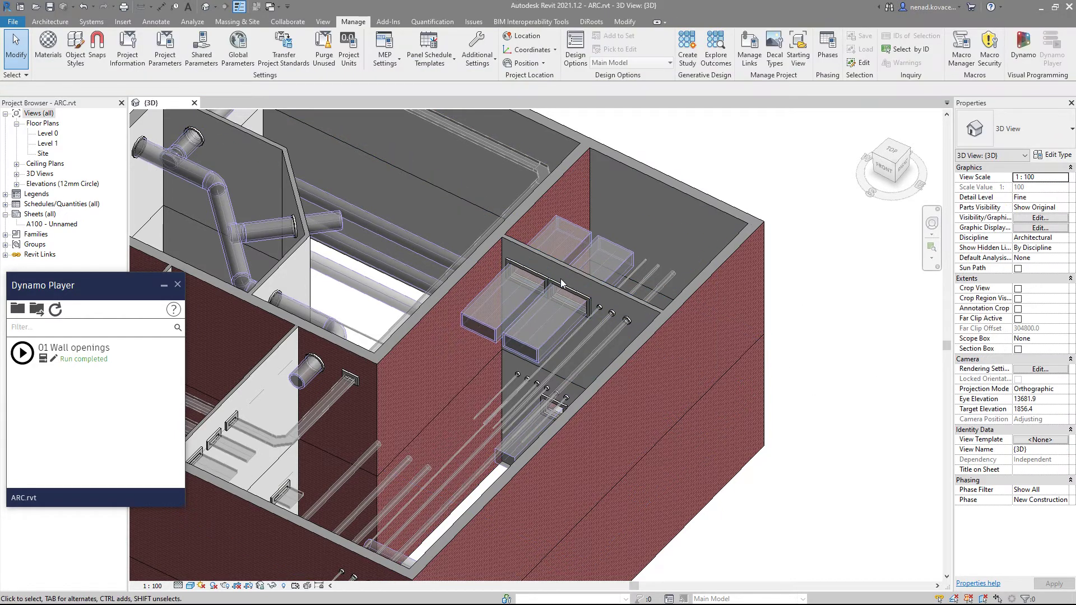
pyautogui.click(565, 272)
pyautogui.press('h')
pyautogui.press('i')
pyautogui.press('Escape')
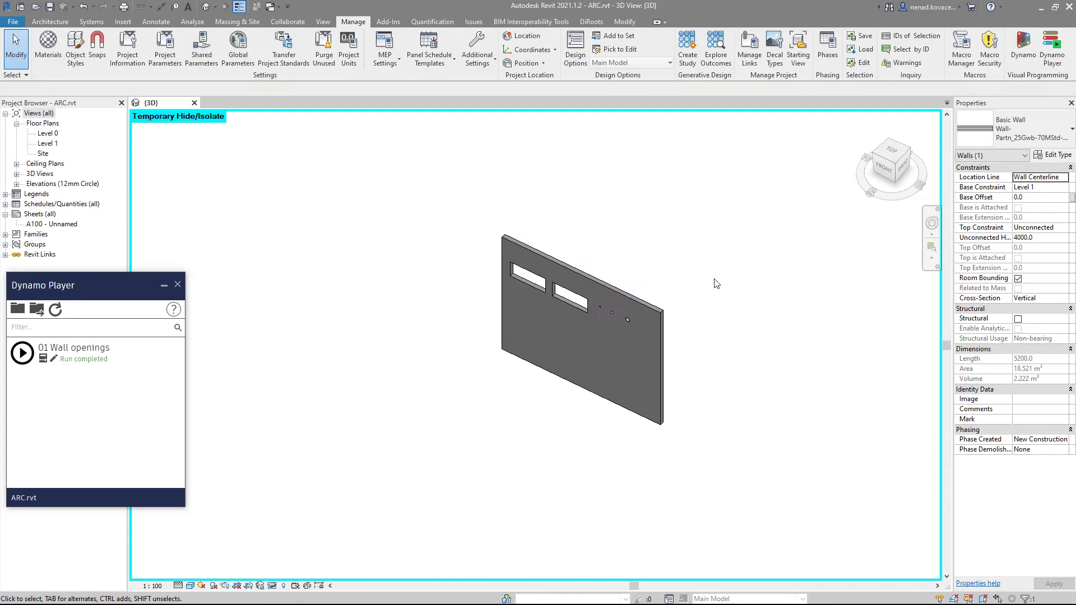
pyautogui.keyDown('shift'); pyautogui.moveTo(557, 359); pyautogui.dragTo(569, 377, button='middle'); pyautogui.keyUp('shift')
pyautogui.scroll(4, 569, 377)
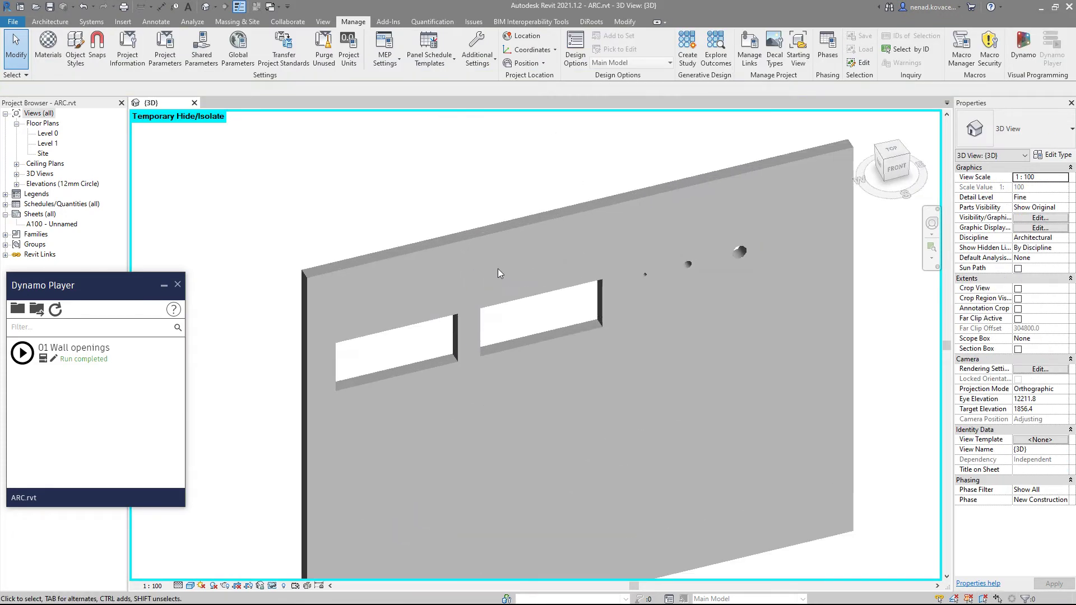
pyautogui.scroll(-4, 605, 350)
pyautogui.moveTo(708, 512)
pyautogui.keyDown('shift'); pyautogui.mouseDown(button='middle')
pyautogui.moveTo(689, 449)
pyautogui.moveTo(713, 513)
pyautogui.mouseUp(button='middle'); pyautogui.keyUp('shift')
pyautogui.press('h')
pyautogui.press('r')
pyautogui.scroll(-3, 668, 460)
pyautogui.keyDown('shift'); pyautogui.moveTo(668, 459); pyautogui.dragTo(603, 421, button='middle'); pyautogui.keyUp('shift')
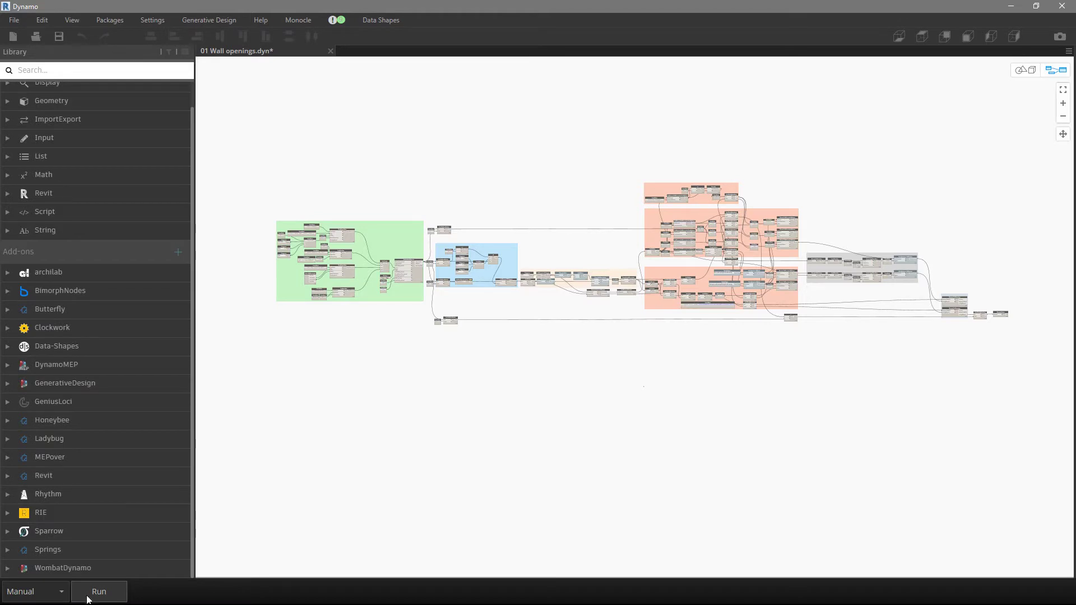
# Step: Run the 01 Wall openings graph in Dynamo for category All, ignoring dimensions less than 25, with link MEP.rvt and opening offset 50
pyautogui.click(89, 596)
pyautogui.moveTo(338, 118); pyautogui.dragTo(226, 78)
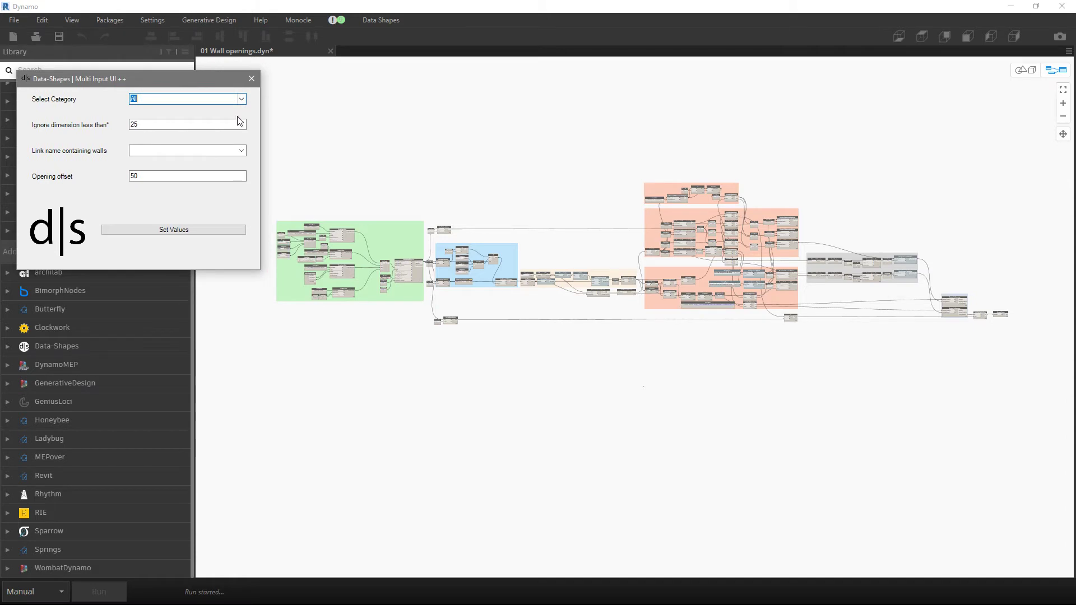
pyautogui.click(242, 151)
pyautogui.click(215, 170)
pyautogui.click(179, 164)
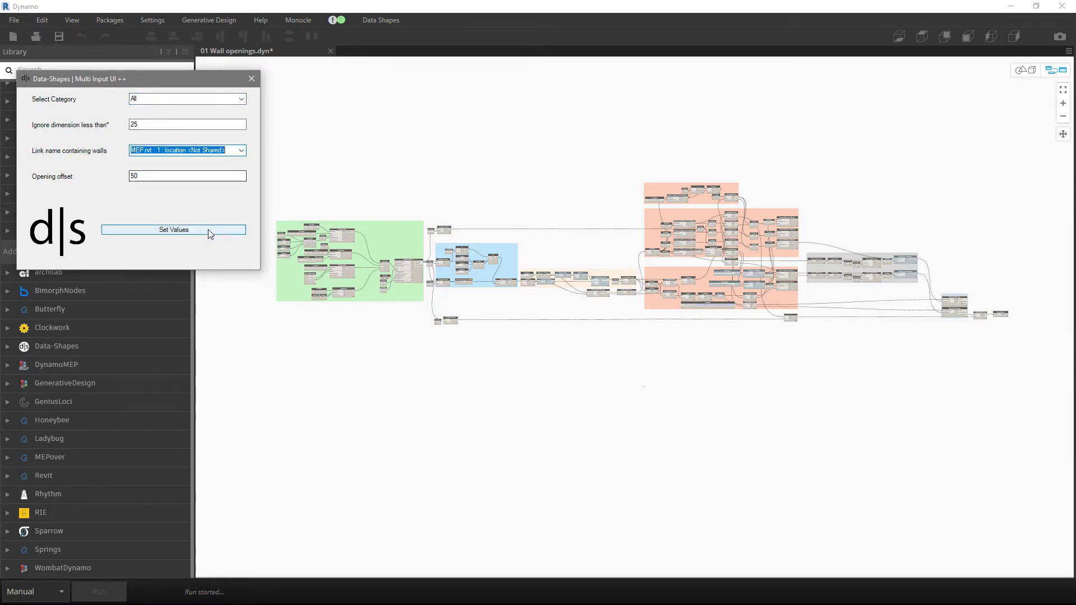
pyautogui.click(209, 230)
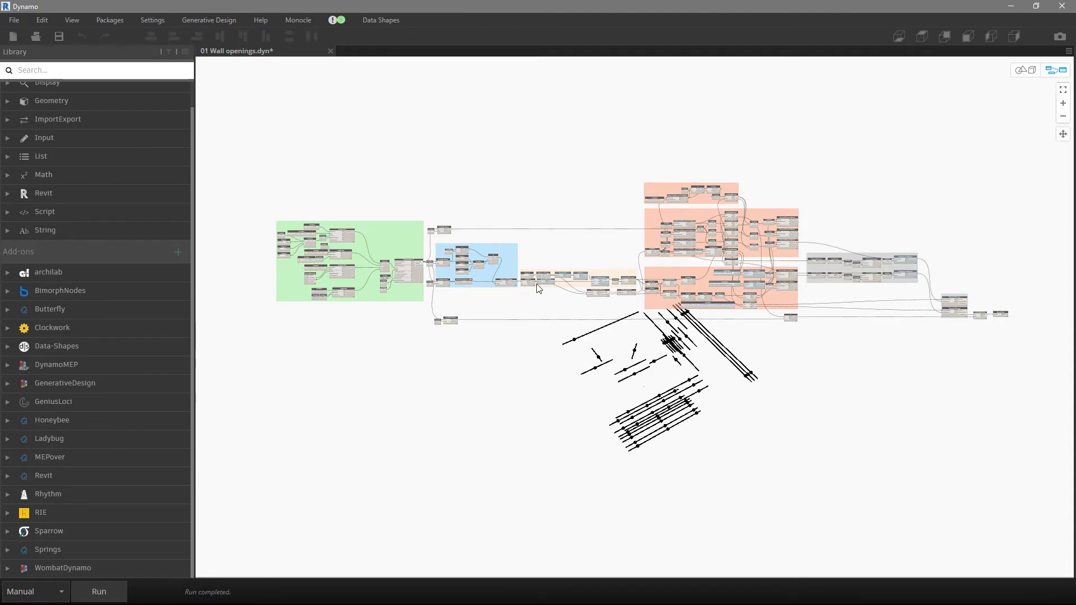
# Step: Examine the Input zone group, including the category, minimum dimension, link name and opening offset nodes
pyautogui.moveTo(526, 320); pyautogui.dragTo(515, 251, button='middle')
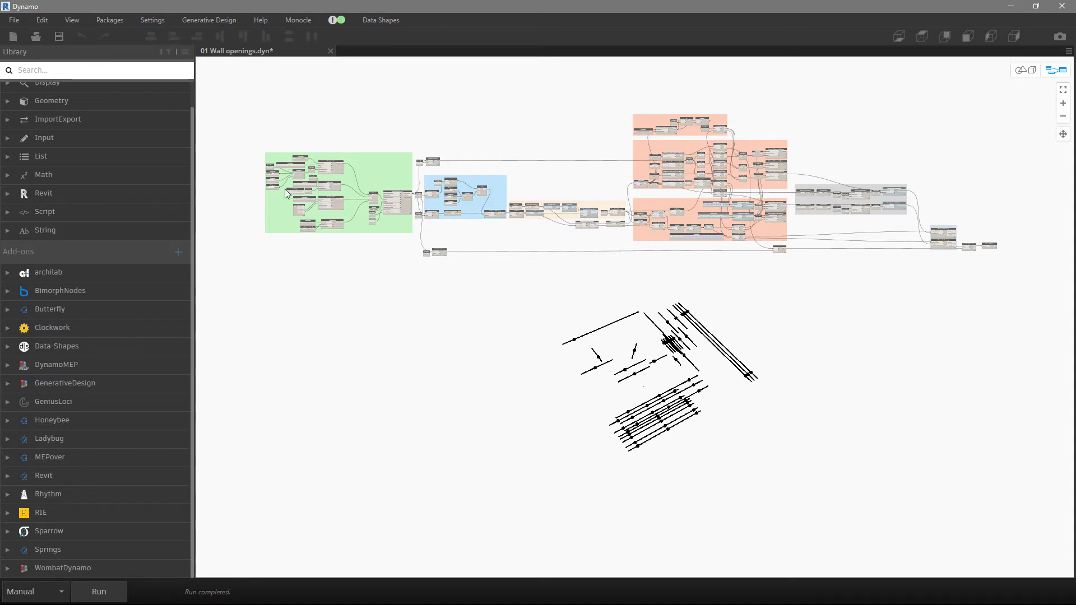
pyautogui.scroll(5, 274, 173)
pyautogui.scroll(3, 265, 176)
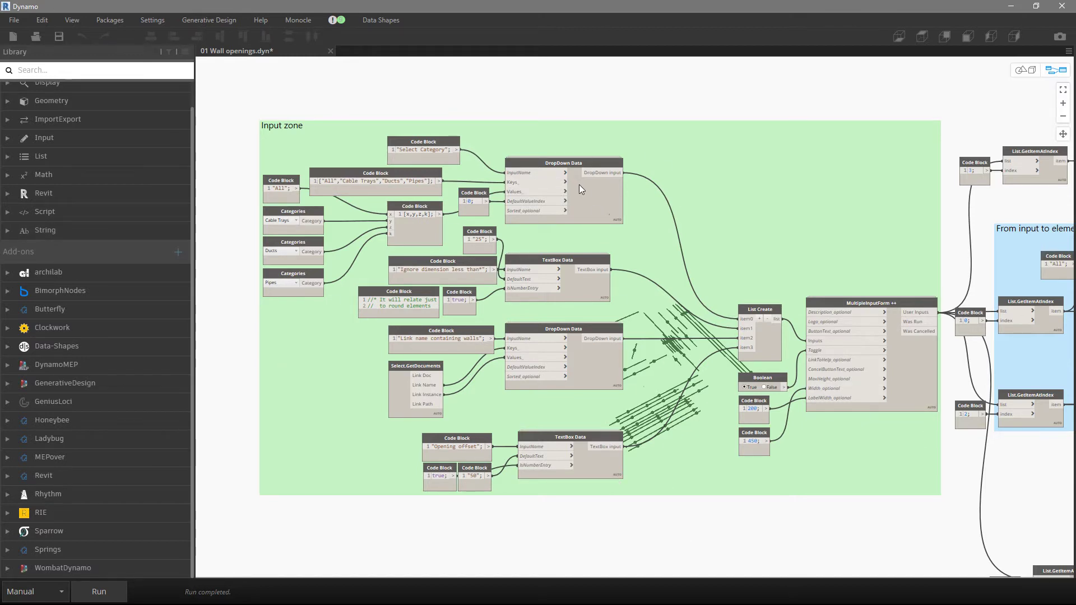
pyautogui.moveTo(575, 180)
pyautogui.click(467, 270)
pyautogui.moveTo(398, 306)
pyautogui.scroll(1, 397, 306)
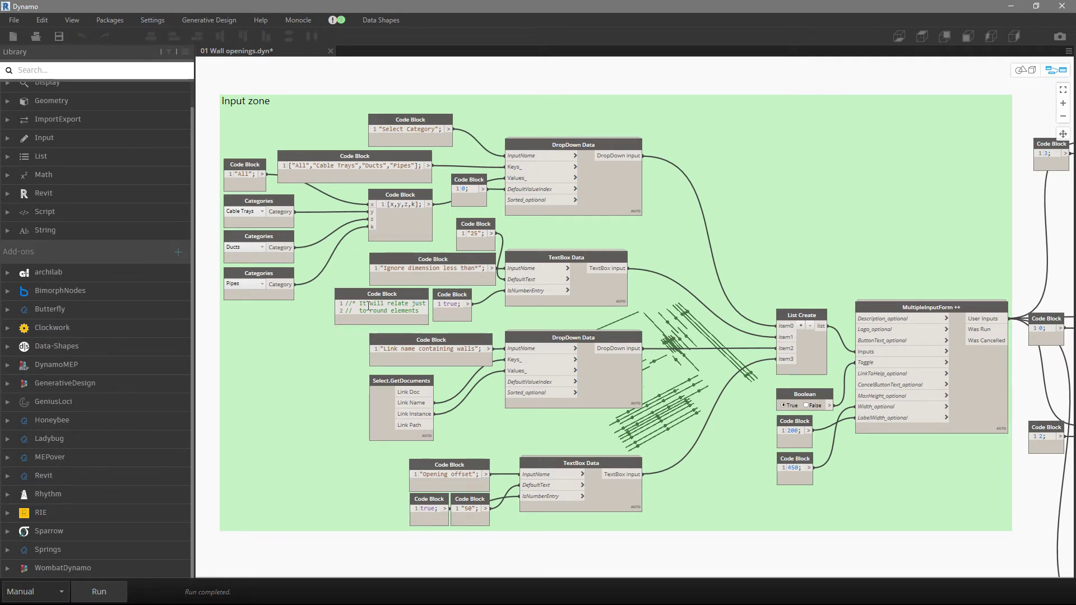
pyautogui.moveTo(445, 356)
pyautogui.moveTo(625, 402)
pyautogui.moveTo(393, 553); pyautogui.dragTo(566, 556)
pyautogui.moveTo(392, 557); pyautogui.dragTo(682, 435)
pyautogui.click(776, 538)
# Step: Examine how the MultipleInputForm outputs feed the List.GetItemAtIndex nodes and the From input to elements group
pyautogui.moveTo(822, 523); pyautogui.dragTo(660, 492, button='middle')
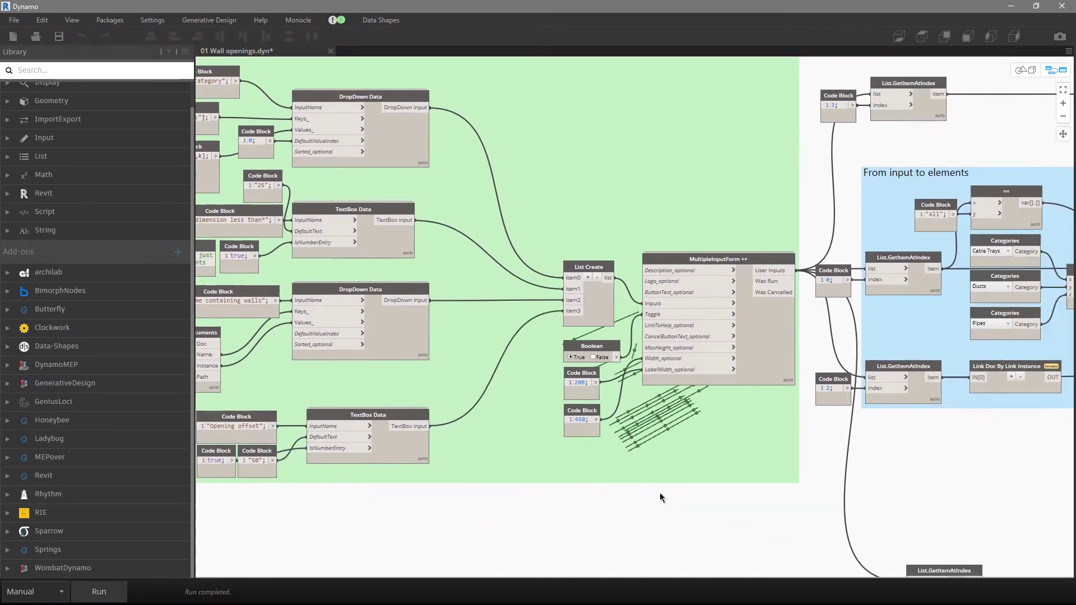
pyautogui.scroll(-3, 517, 274)
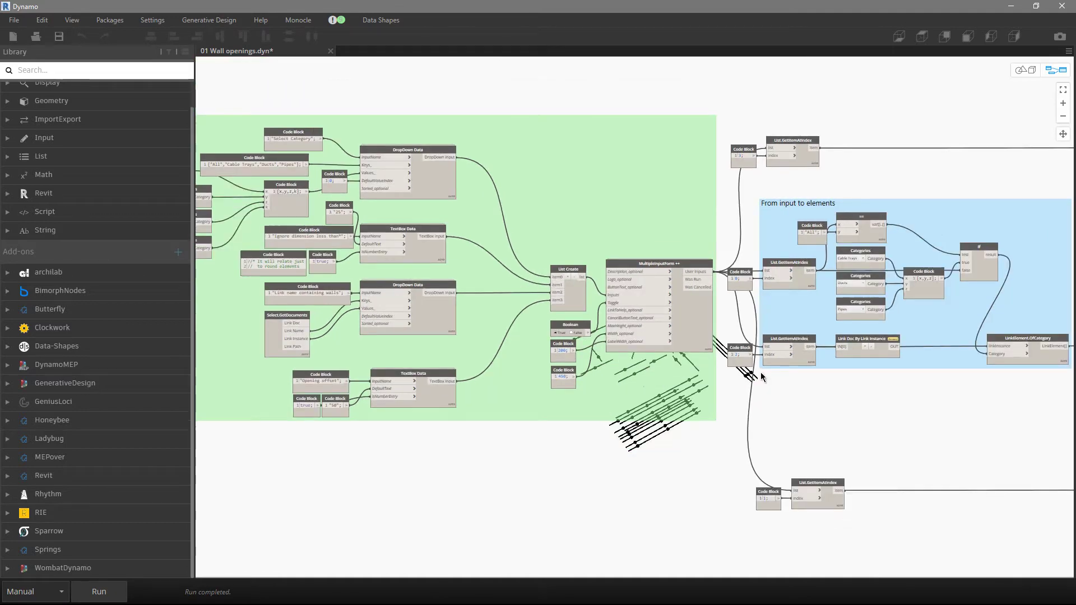
pyautogui.moveTo(781, 385); pyautogui.dragTo(700, 363, button='middle')
pyautogui.moveTo(622, 94); pyautogui.dragTo(734, 154)
pyautogui.moveTo(622, 210); pyautogui.dragTo(781, 499)
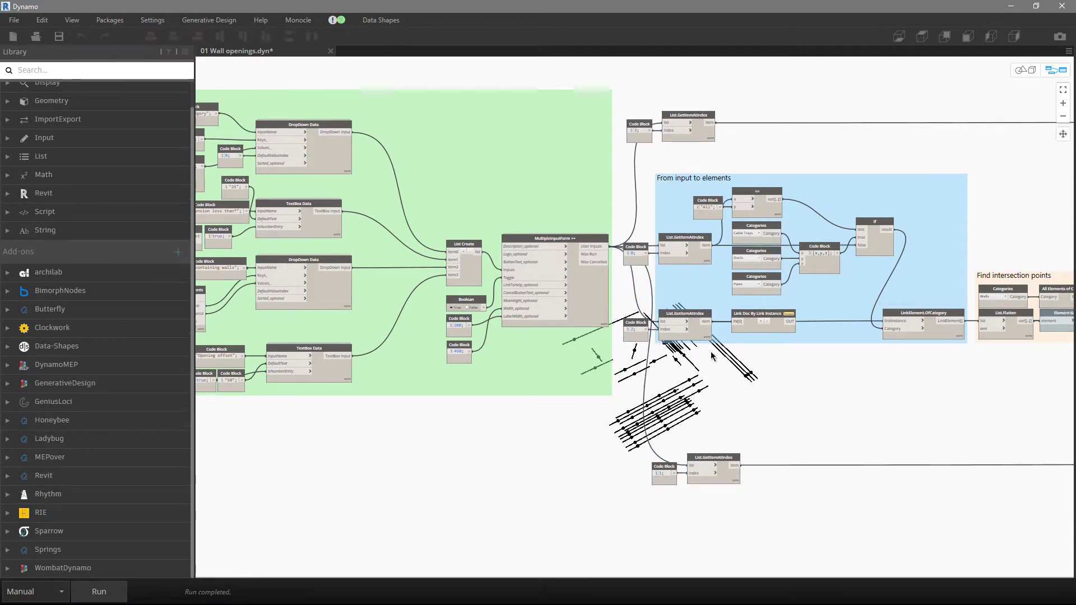
pyautogui.moveTo(711, 352); pyautogui.dragTo(579, 308, button='middle')
pyautogui.scroll(3, 775, 226)
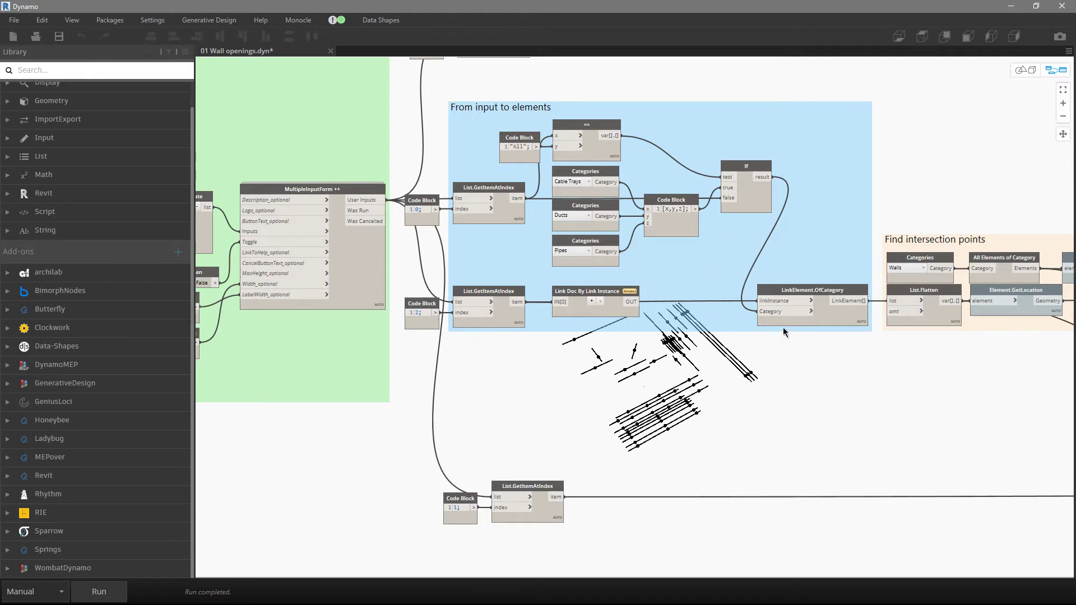
# Step: Examine the output lists of LinkElement.OfCategory, Element.IntersectsElement and LinkElement.Element around the Find intersection points group
pyautogui.moveTo(772, 384); pyautogui.dragTo(267, 308, button='middle')
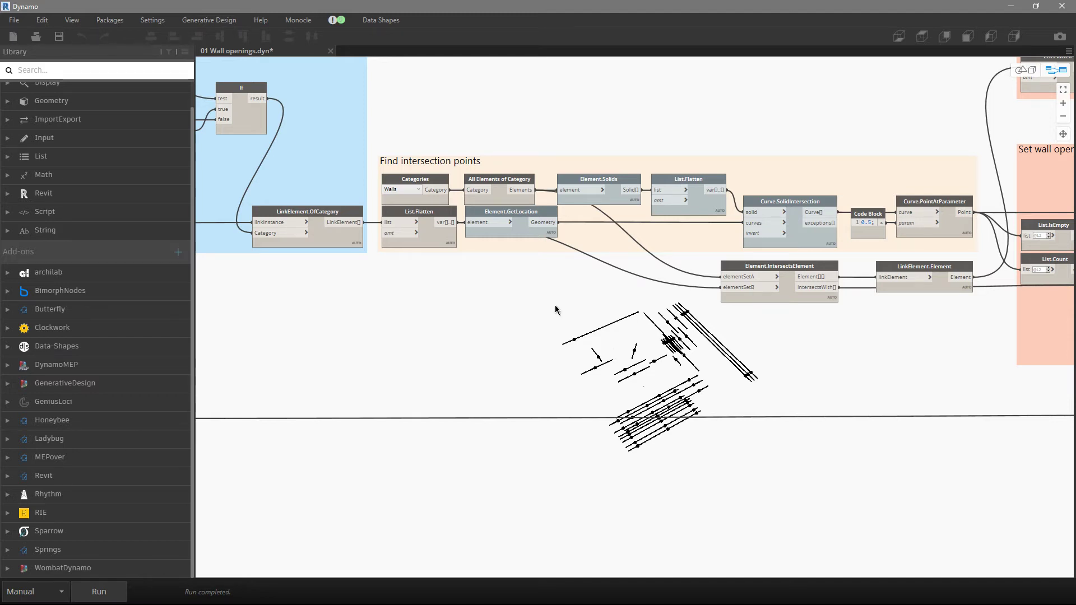
pyautogui.click(356, 241)
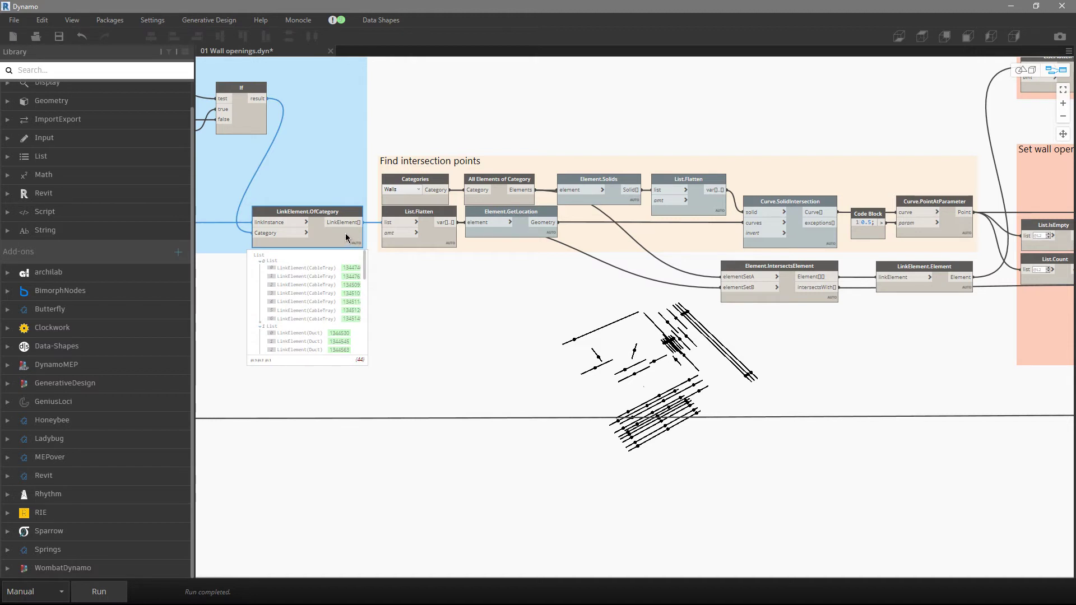
pyautogui.moveTo(349, 262)
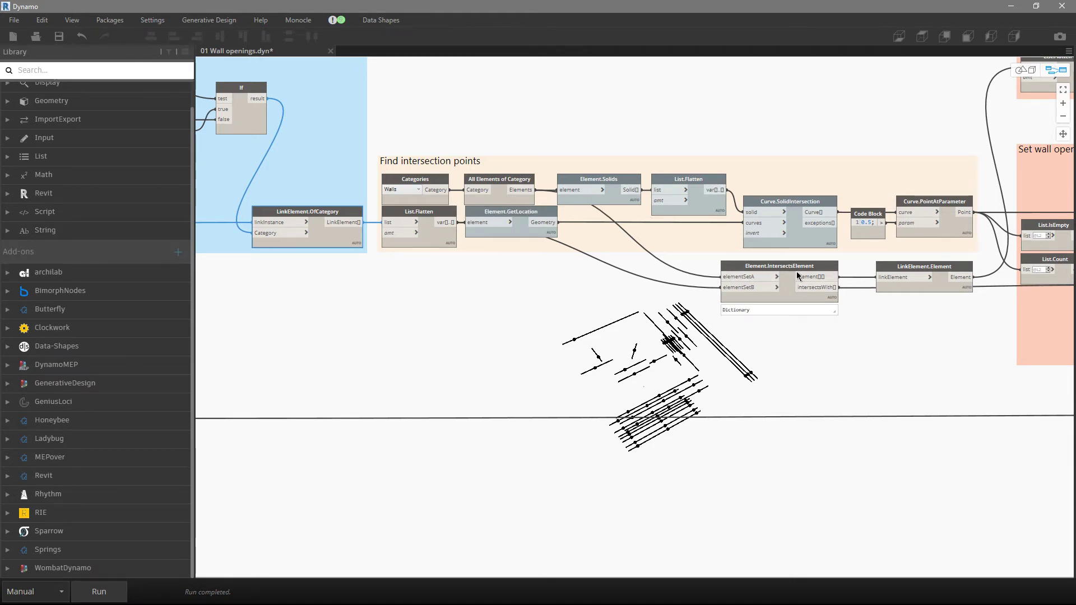
pyautogui.click(824, 310)
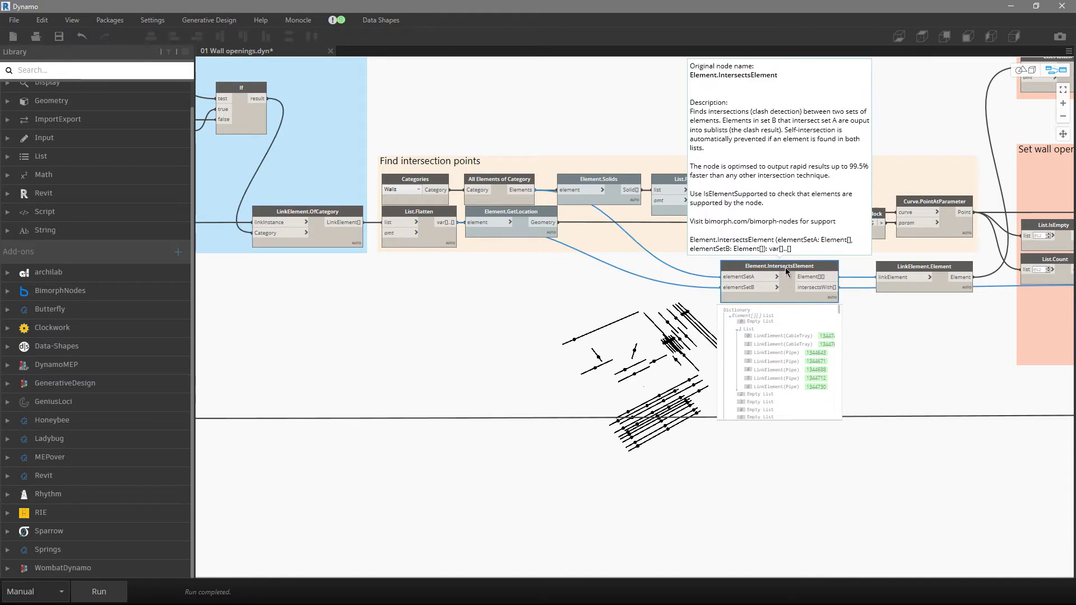
pyautogui.moveTo(859, 317); pyautogui.dragTo(719, 321, button='middle')
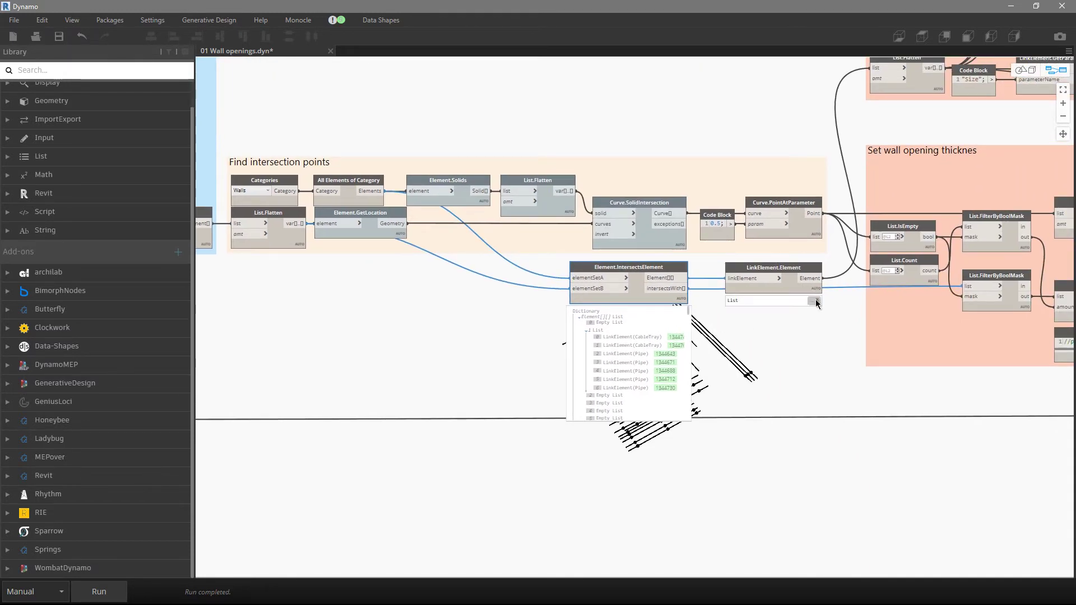
pyautogui.click(813, 300)
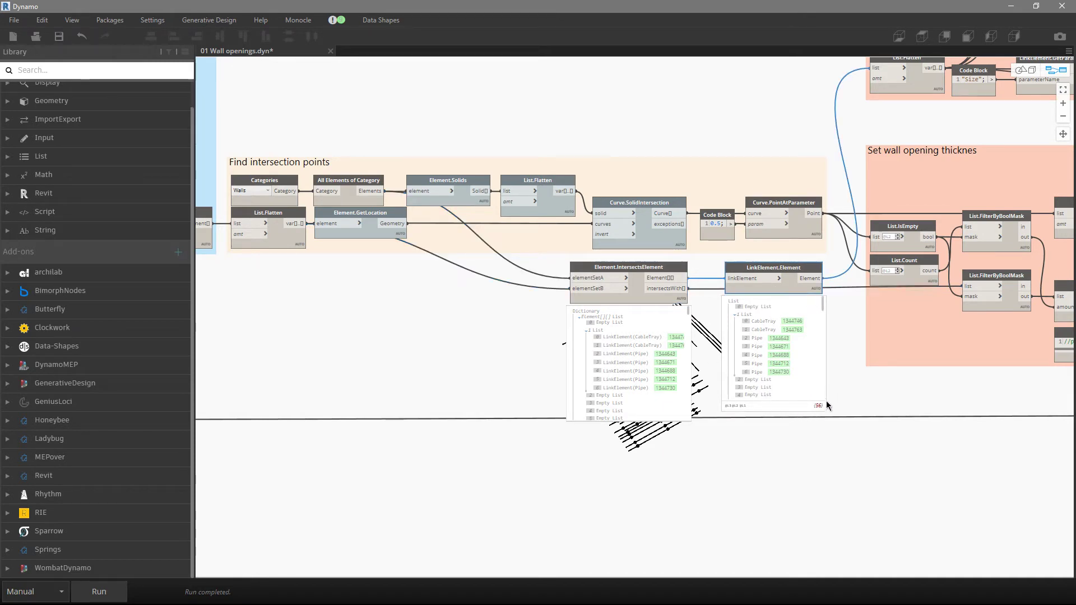
pyautogui.click(681, 315)
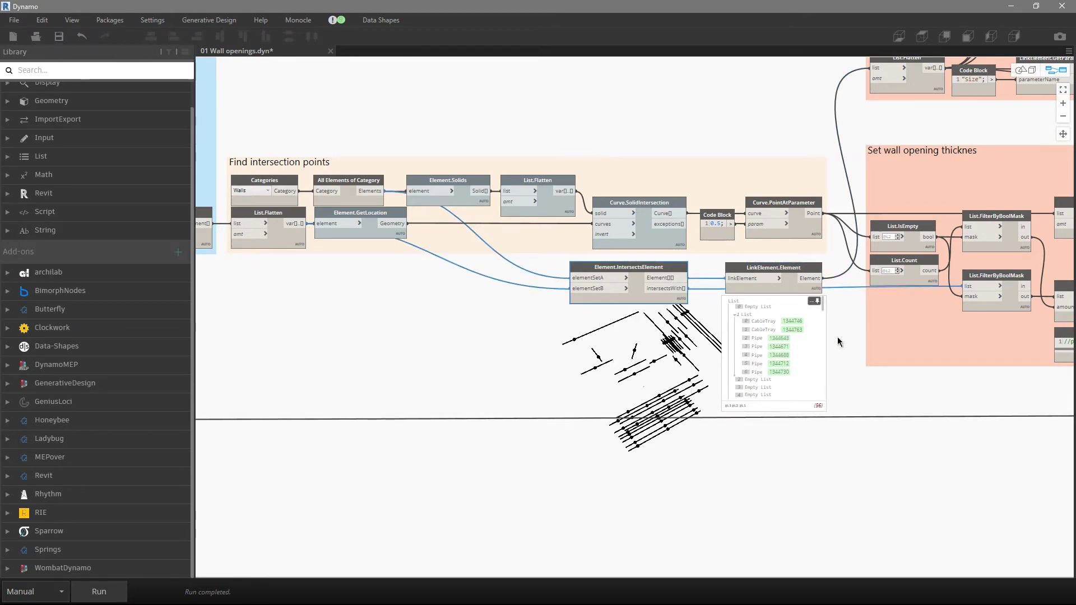
# Step: Examine the output lists of Curve.SolidIntersection and Curve.PointAtParameter against LinkElement.Element, and close the pinned previews
pyautogui.moveTo(849, 318); pyautogui.dragTo(796, 334, button='middle')
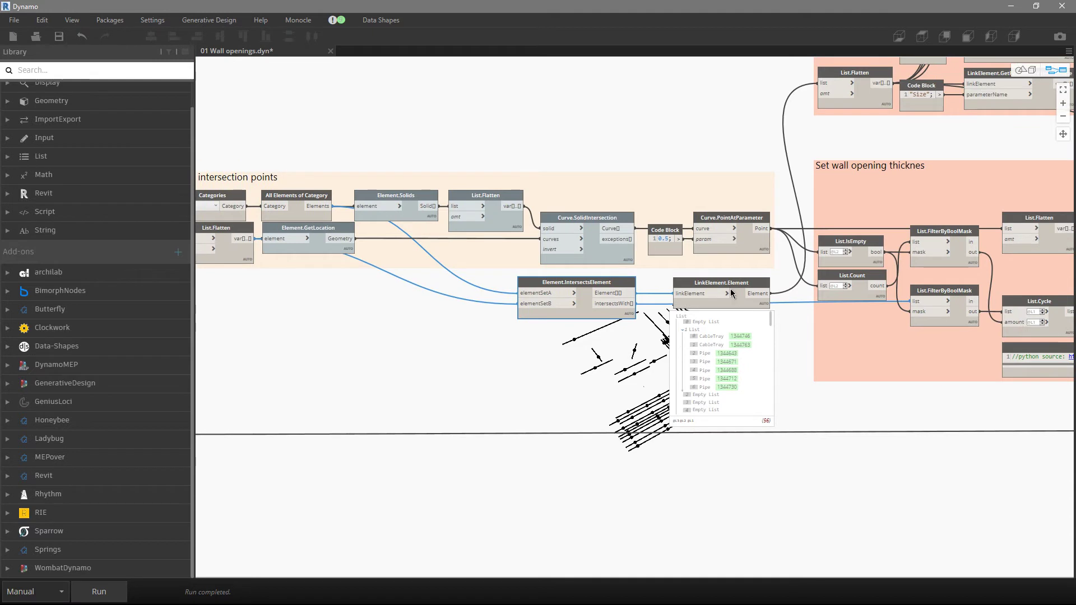
pyautogui.click(627, 272)
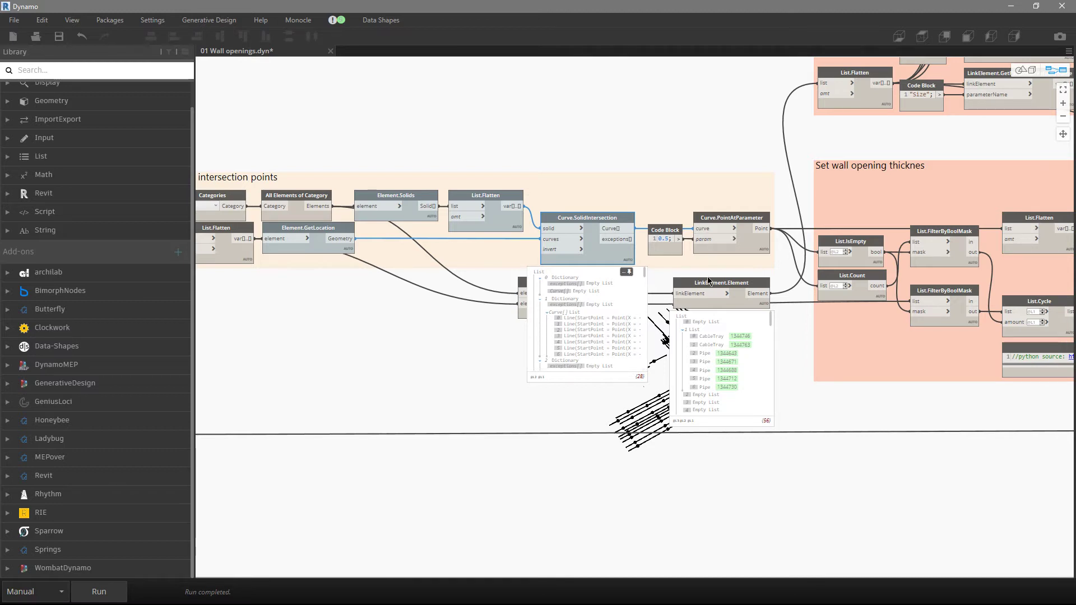
pyautogui.moveTo(763, 262)
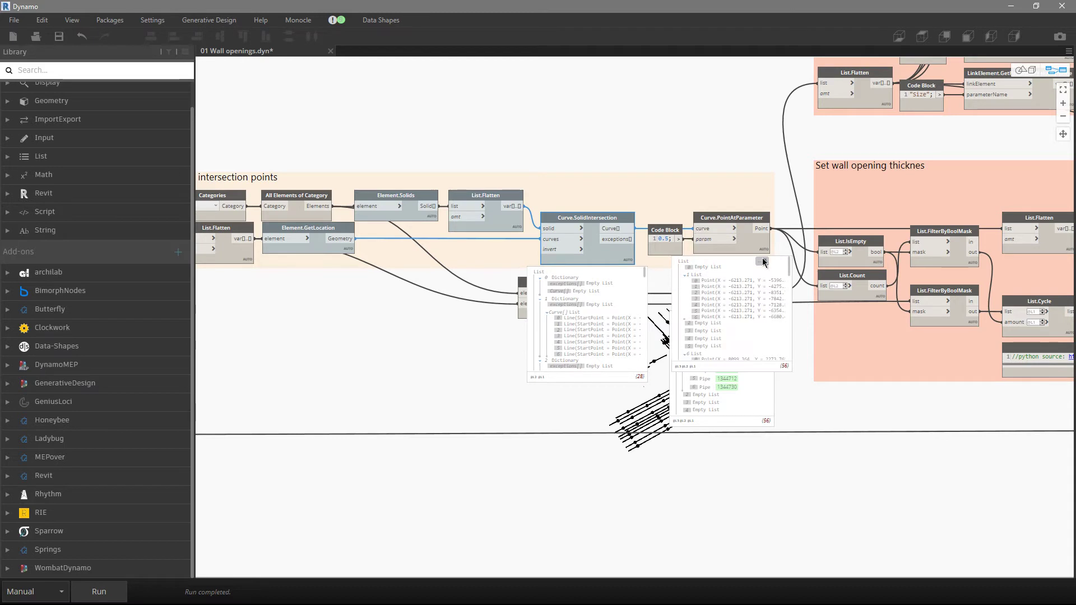
pyautogui.click(763, 262)
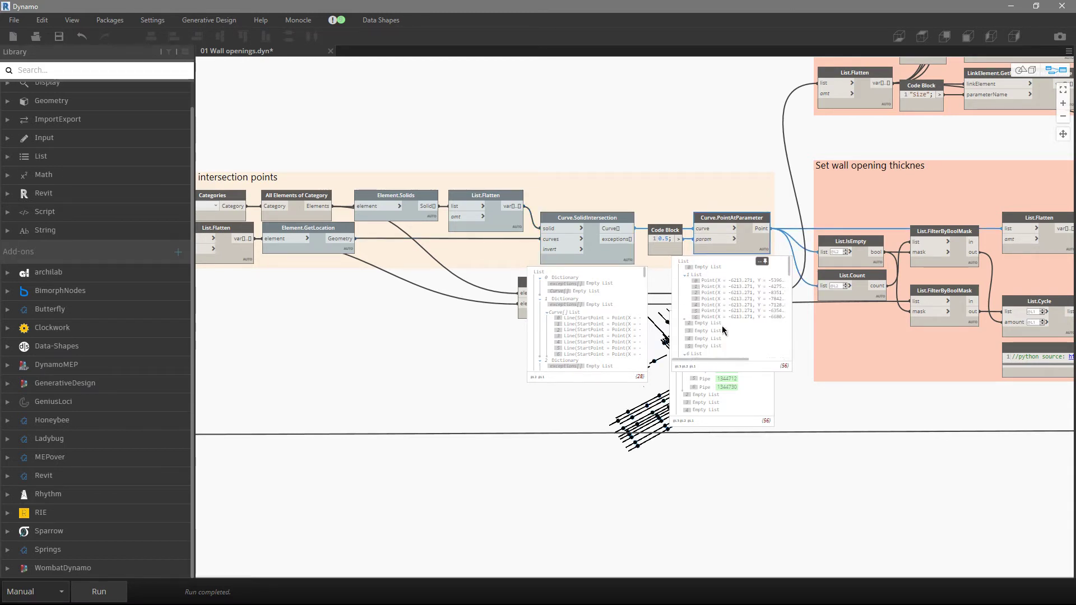
pyautogui.click(623, 274)
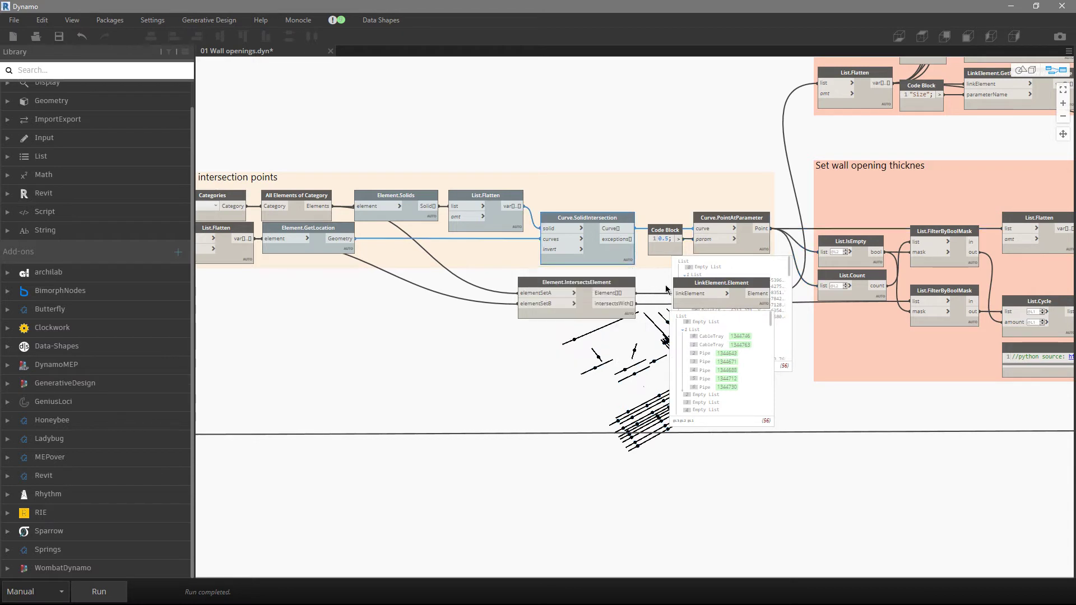
pyautogui.moveTo(762, 262)
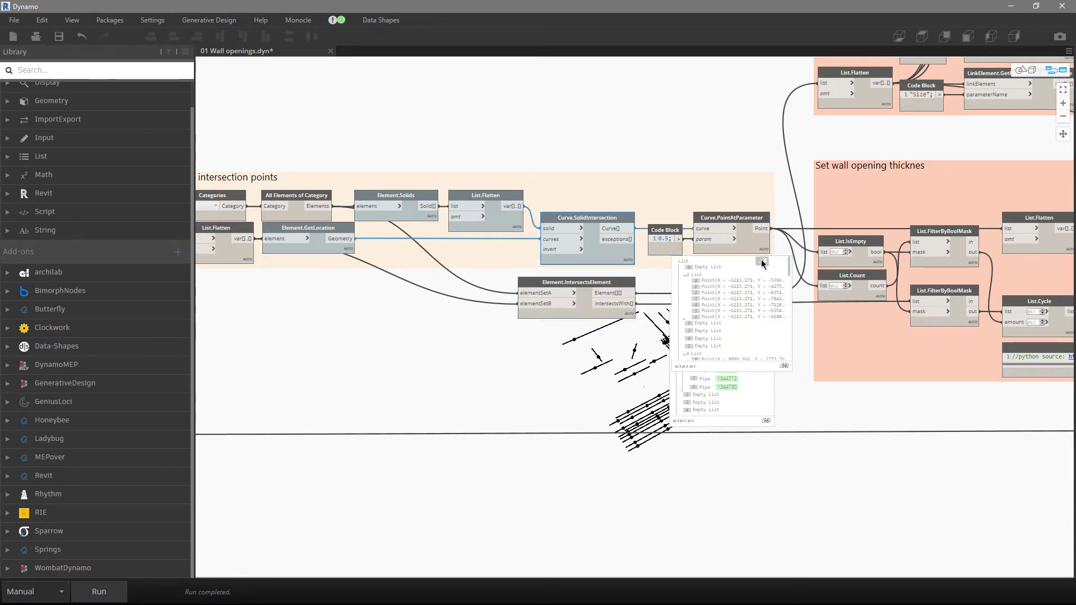
pyautogui.click(762, 263)
pyautogui.click(762, 294)
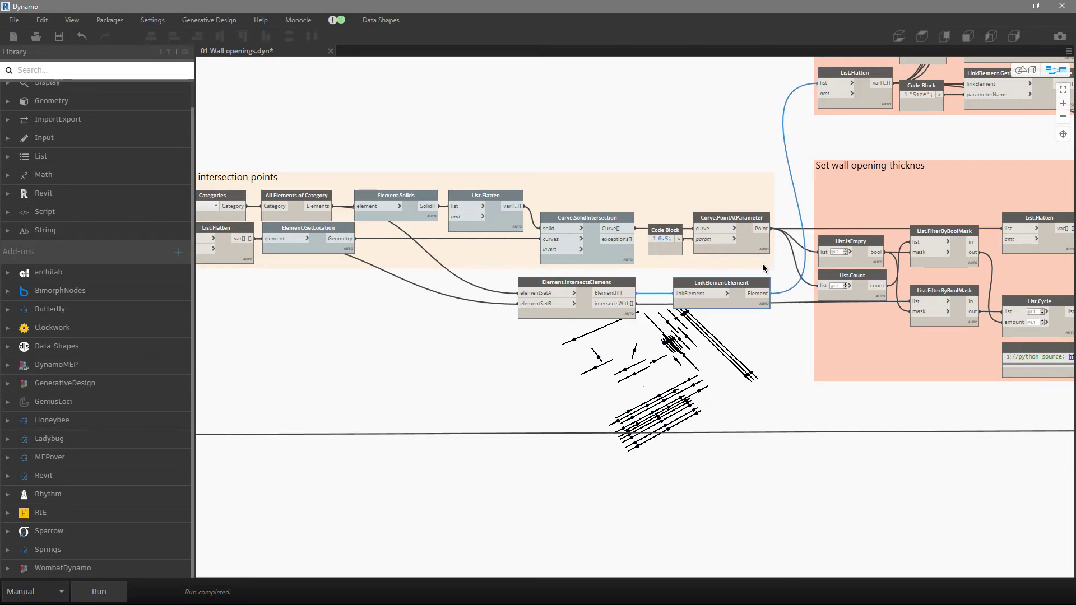
# Step: Examine the layout of the Check for insulation, Set size of the opening and Set wall opening thicknes groups
pyautogui.moveTo(762, 294); pyautogui.dragTo(503, 357, button='middle')
pyautogui.scroll(-2, 497, 349)
pyautogui.scroll(-2, 498, 349)
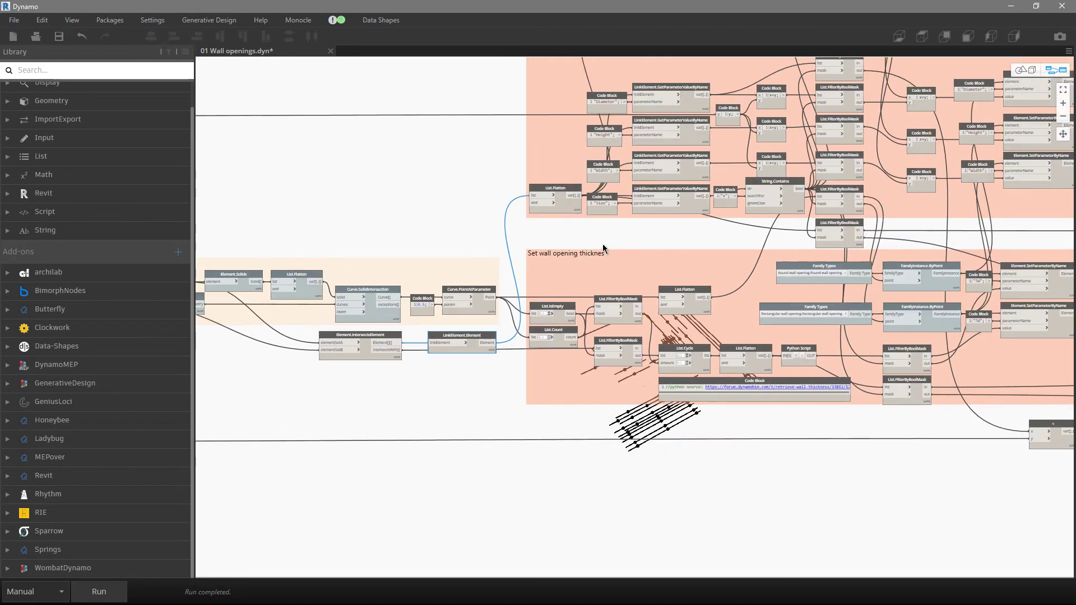
pyautogui.scroll(-2, 603, 244)
pyautogui.moveTo(497, 301); pyautogui.dragTo(466, 321, button='middle')
pyautogui.scroll(2, 516, 285)
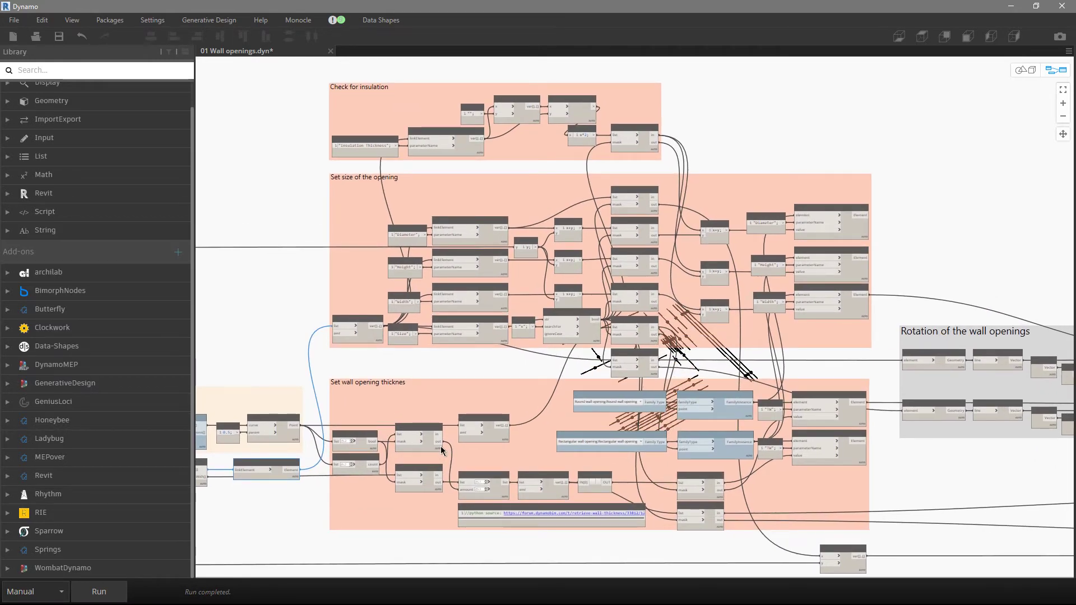
# Step: Switch to Revit, temporarily isolate a rectangular wall opening, view it from the top, and reset the isolation
pyautogui.click(1011, 5)
pyautogui.click(592, 303)
pyautogui.press('h')
pyautogui.press('i')
pyautogui.click(637, 301)
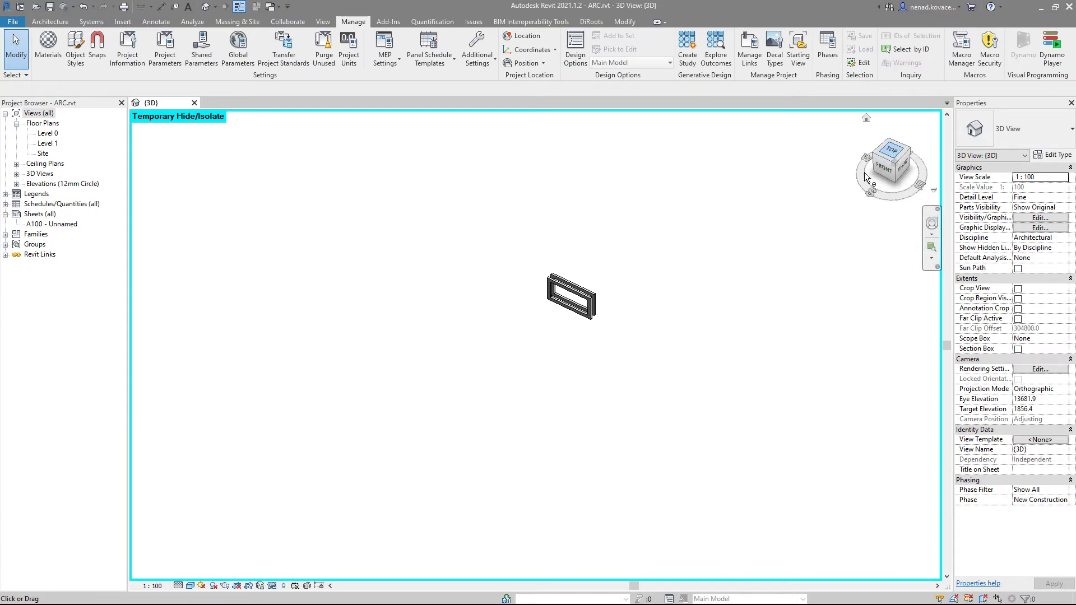
pyautogui.click(887, 159)
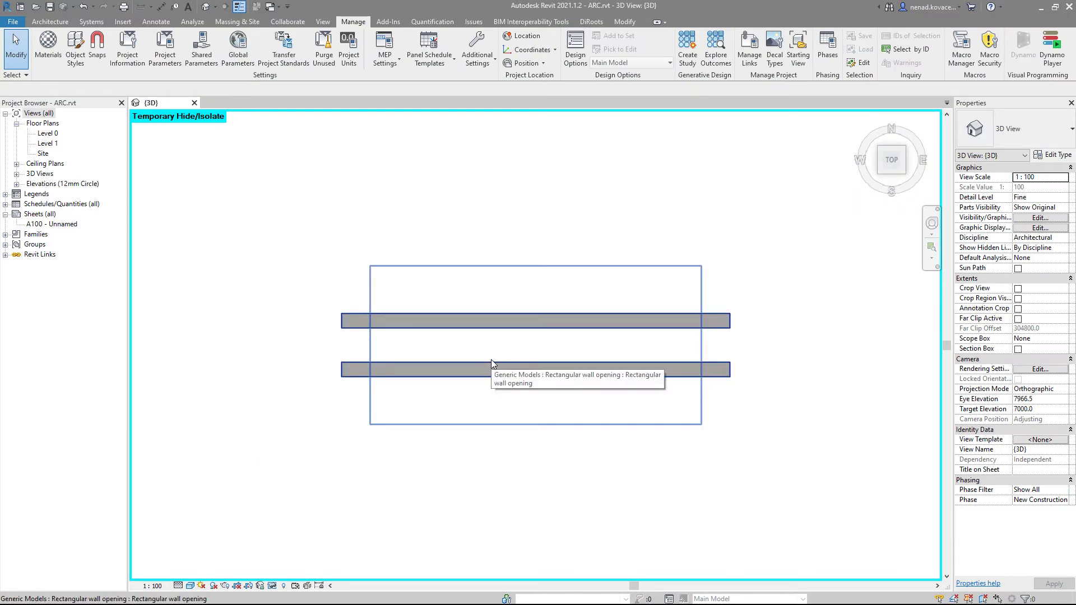
pyautogui.press('h')
pyautogui.press('r')
# Step: Isolate the round wall opening around the horizontal duct in the thick wall and examine its TW dimension
pyautogui.scroll(-3, 583, 330)
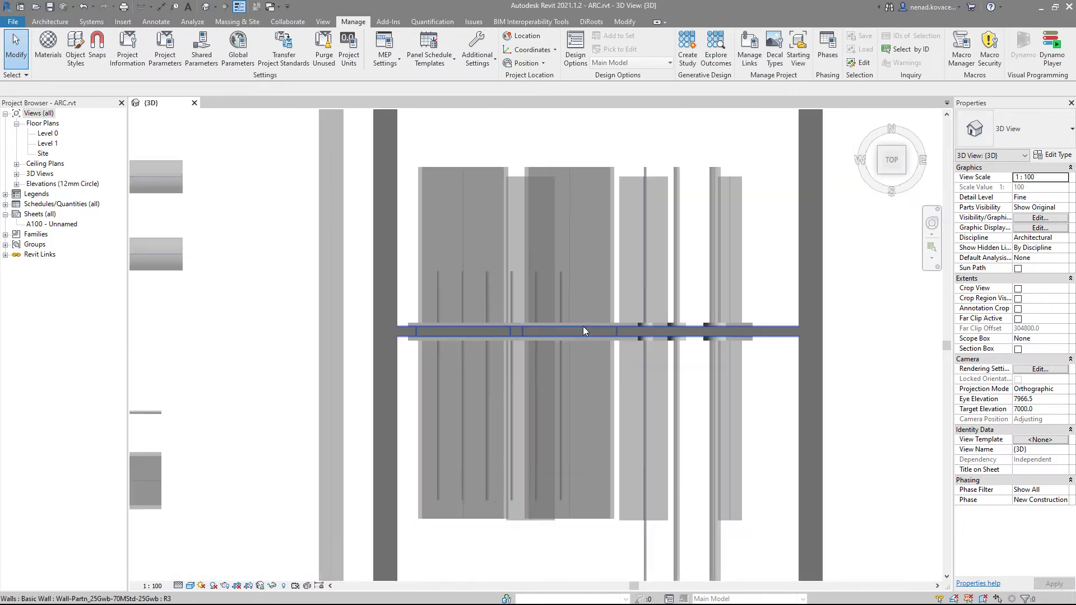
pyautogui.scroll(5, 482, 359)
pyautogui.scroll(-3, 492, 360)
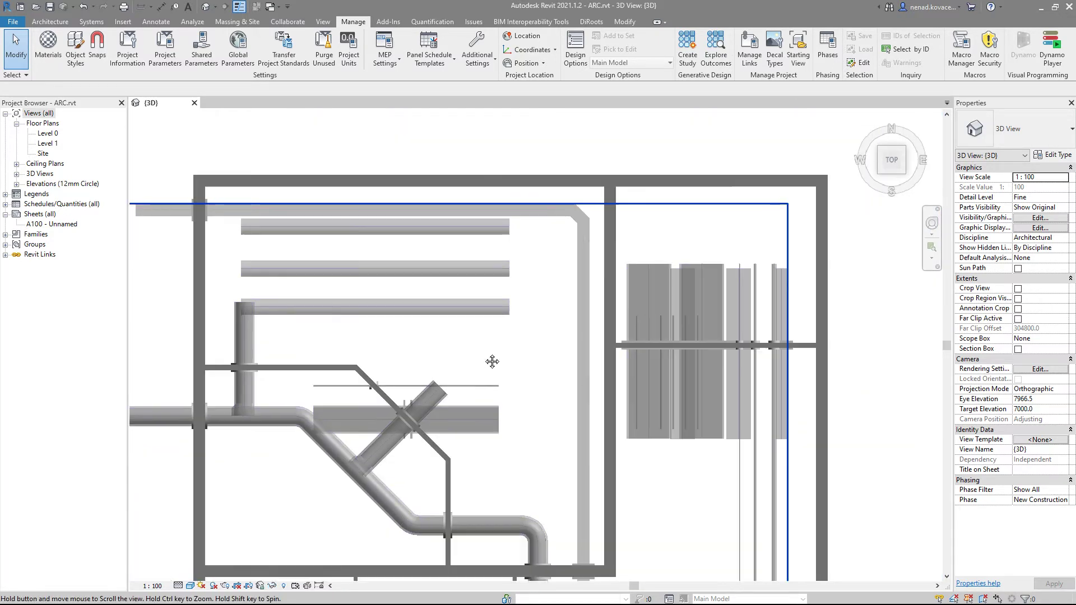
pyautogui.scroll(4, 458, 365)
pyautogui.scroll(2, 318, 236)
pyautogui.scroll(2, 317, 236)
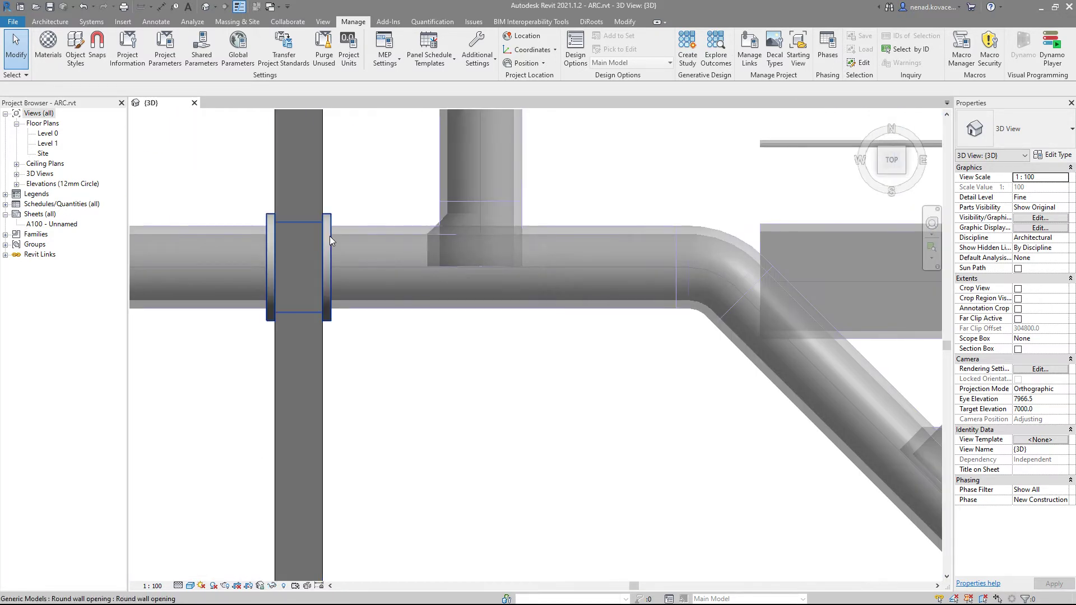
pyautogui.click(331, 234)
pyautogui.press('h')
pyautogui.press('i')
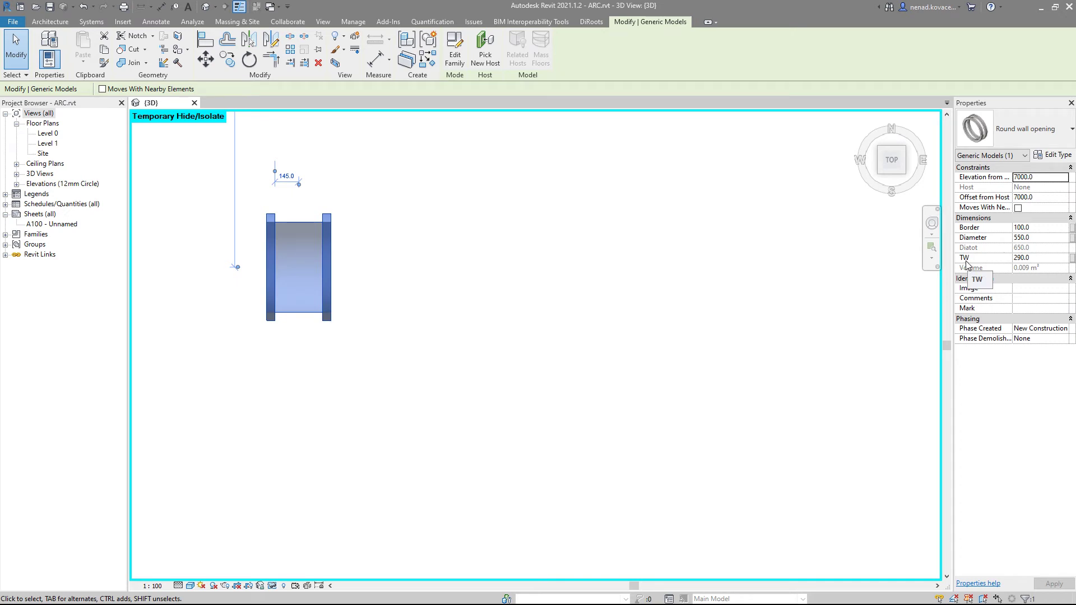
# Step: Switch to Dynamo and examine the Python Script output, its source link and its List.Flatten input in the Set wall opening thicknes group
pyautogui.hotkey('alt', 'Tab')
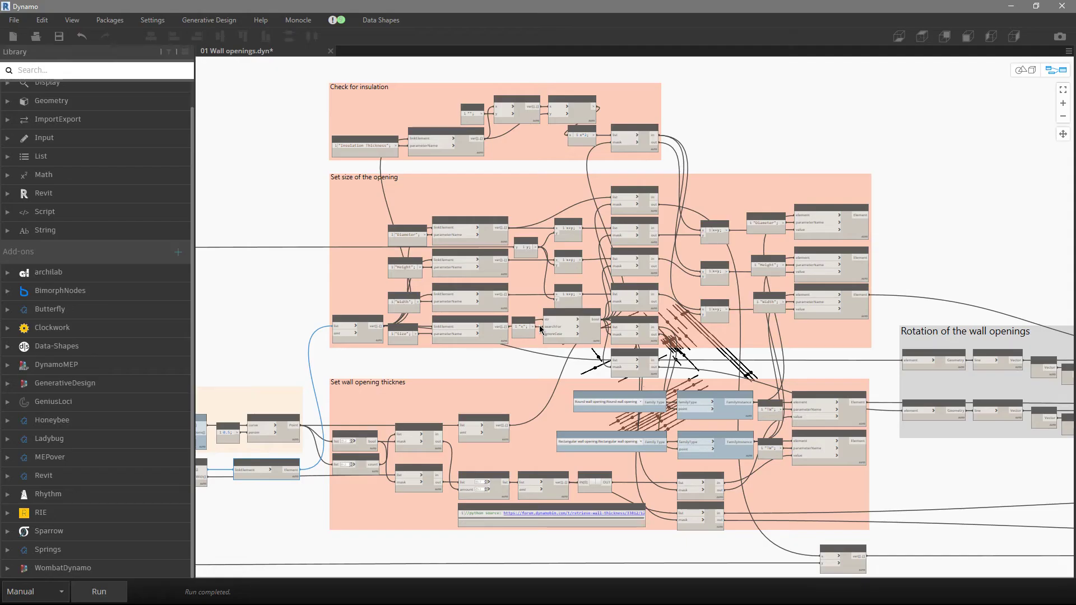
pyautogui.scroll(1, 482, 363)
pyautogui.scroll(3, 482, 363)
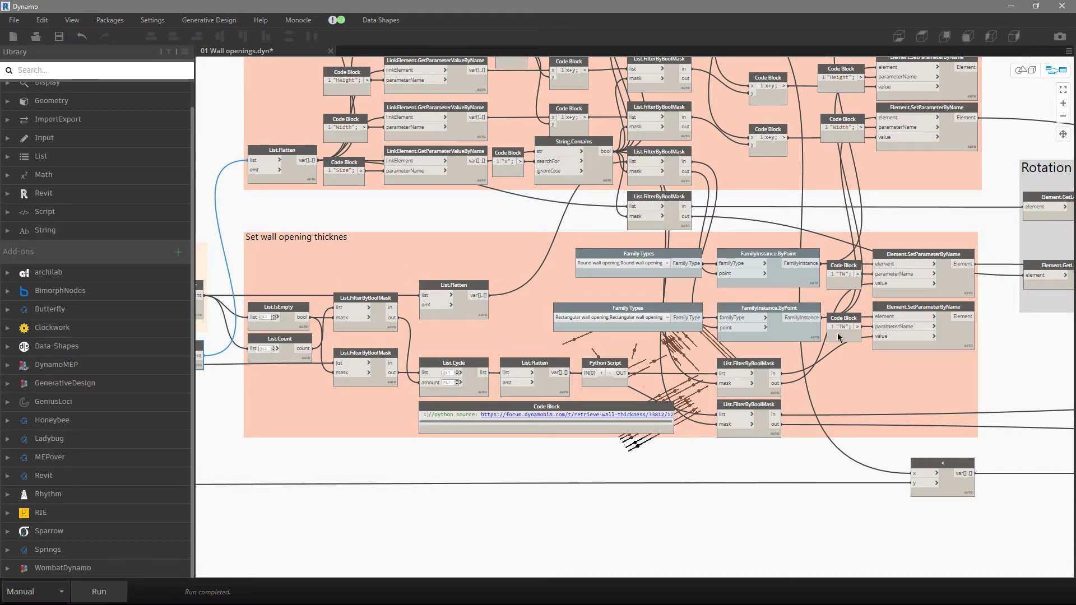
pyautogui.moveTo(588, 435)
pyautogui.click(623, 396)
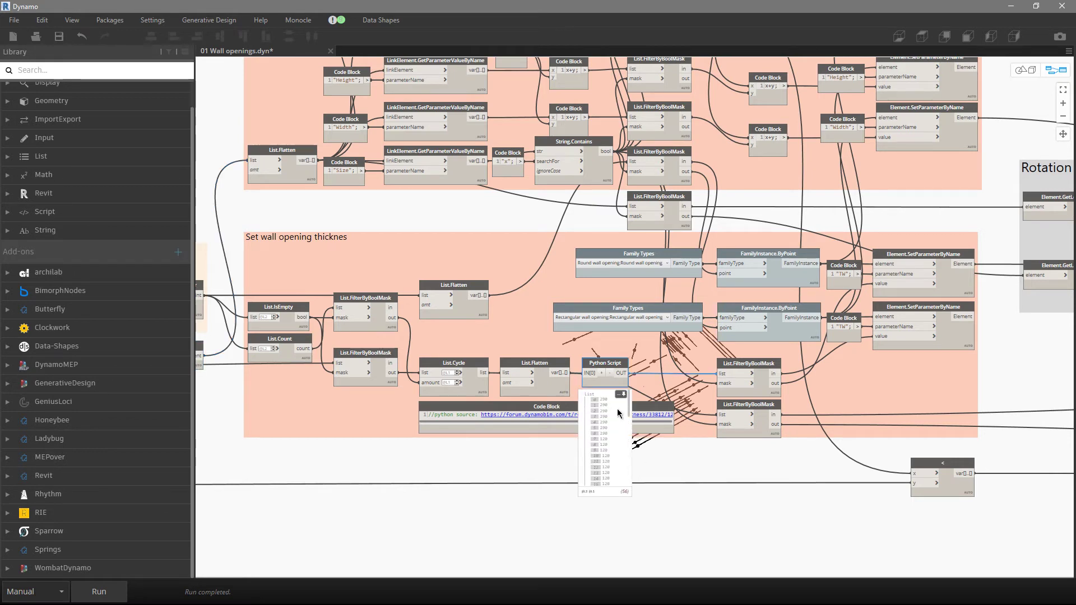
pyautogui.moveTo(532, 417)
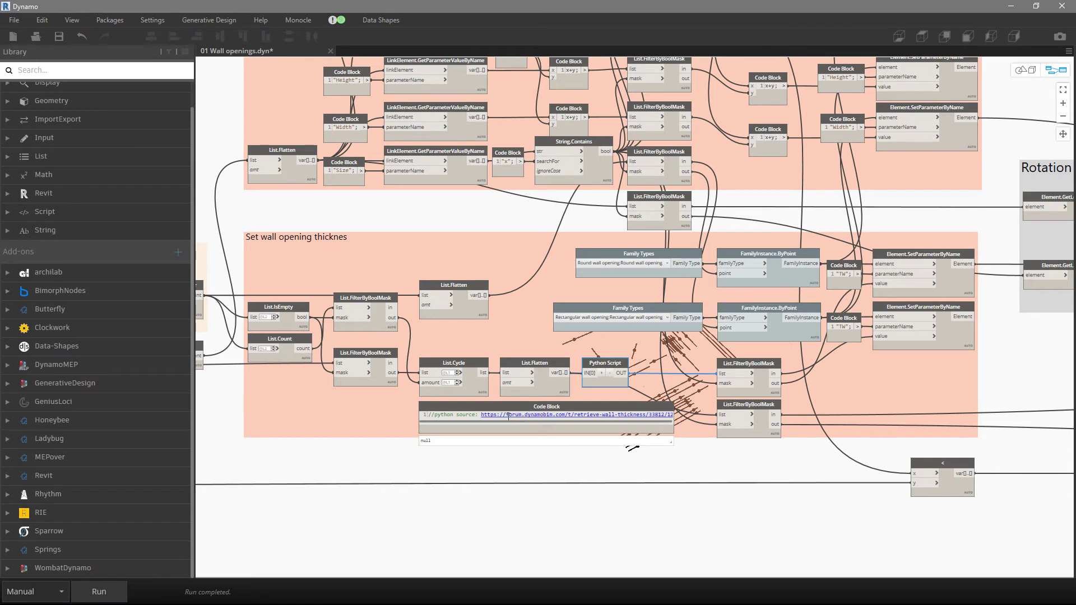
pyautogui.click(561, 391)
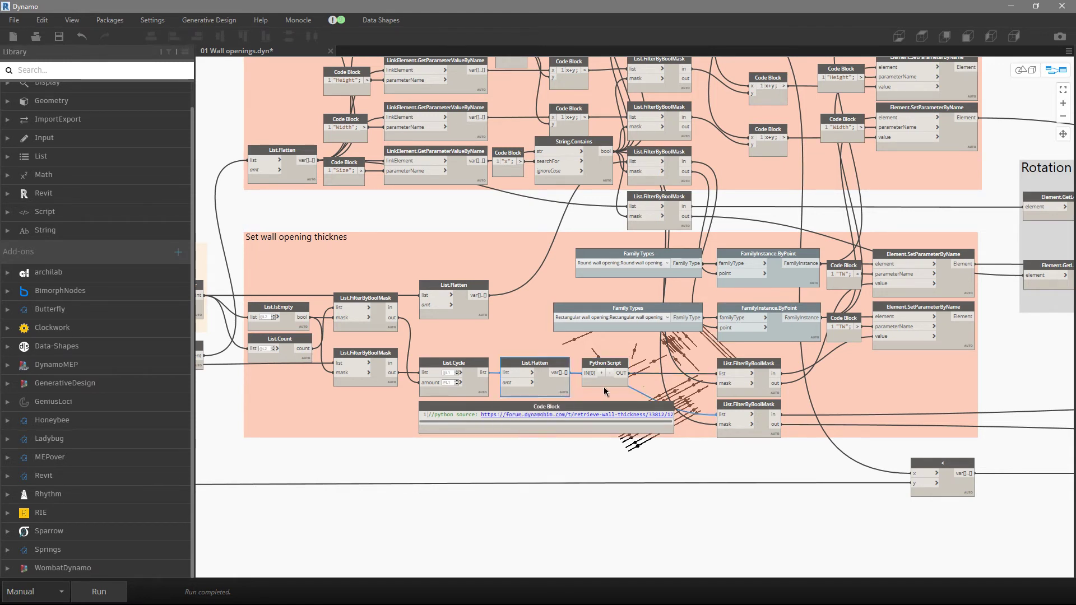
pyautogui.moveTo(608, 385)
pyautogui.moveTo(892, 350)
pyautogui.scroll(-2, 596, 442)
pyautogui.moveTo(590, 257); pyautogui.dragTo(553, 444, button='middle')
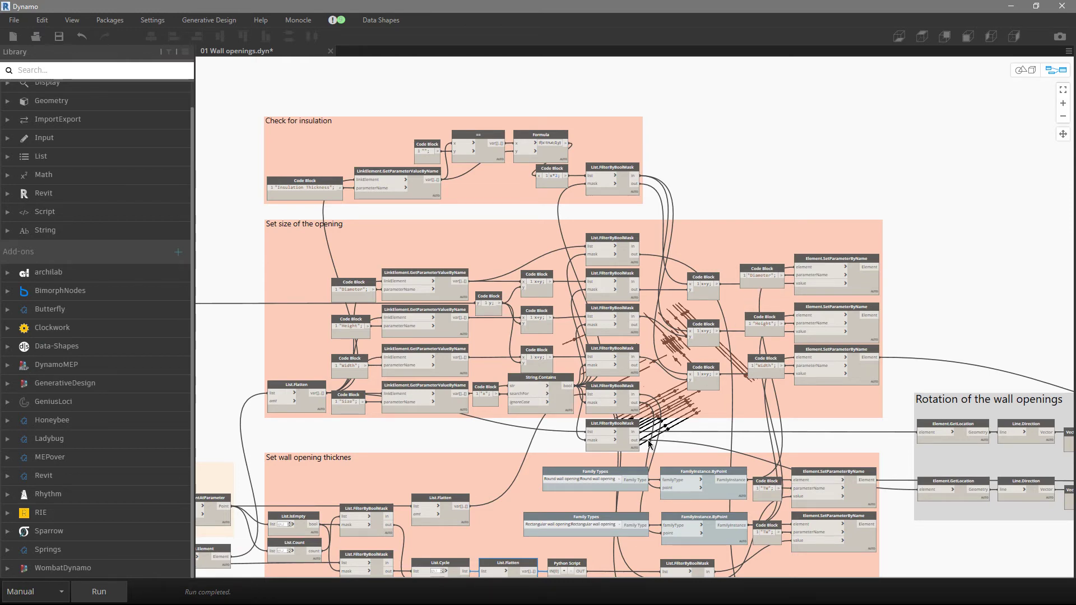
pyautogui.scroll(1, 652, 443)
# Step: Switch to Revit, select the round wall opening in the exterior wall, and inspect the openings around the linked services in 3D
pyautogui.click(1012, 7)
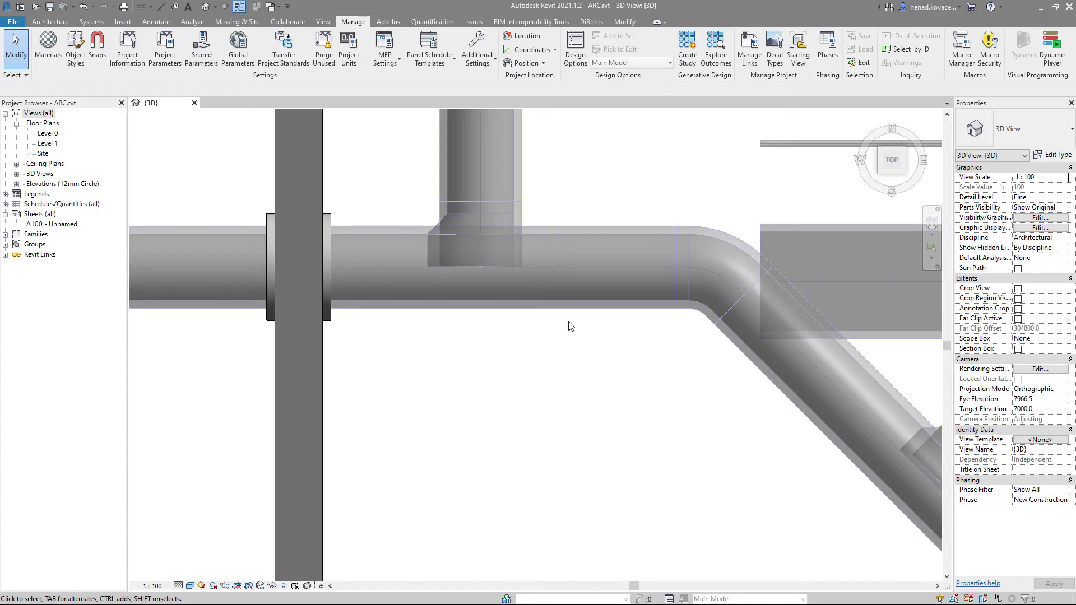
pyautogui.scroll(-3, 577, 325)
pyautogui.click(429, 315)
pyautogui.keyDown('shift'); pyautogui.moveTo(523, 359); pyautogui.dragTo(432, 366, button='middle'); pyautogui.keyUp('shift')
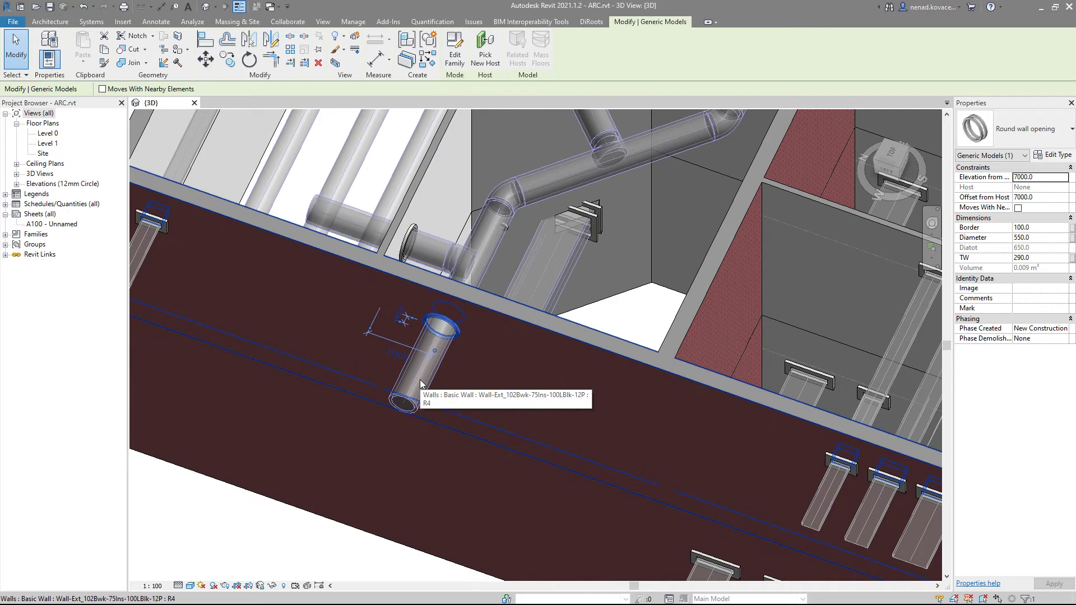
pyautogui.scroll(-4, 378, 359)
pyautogui.scroll(3, 625, 328)
pyautogui.moveTo(624, 327); pyautogui.dragTo(645, 358, button='middle')
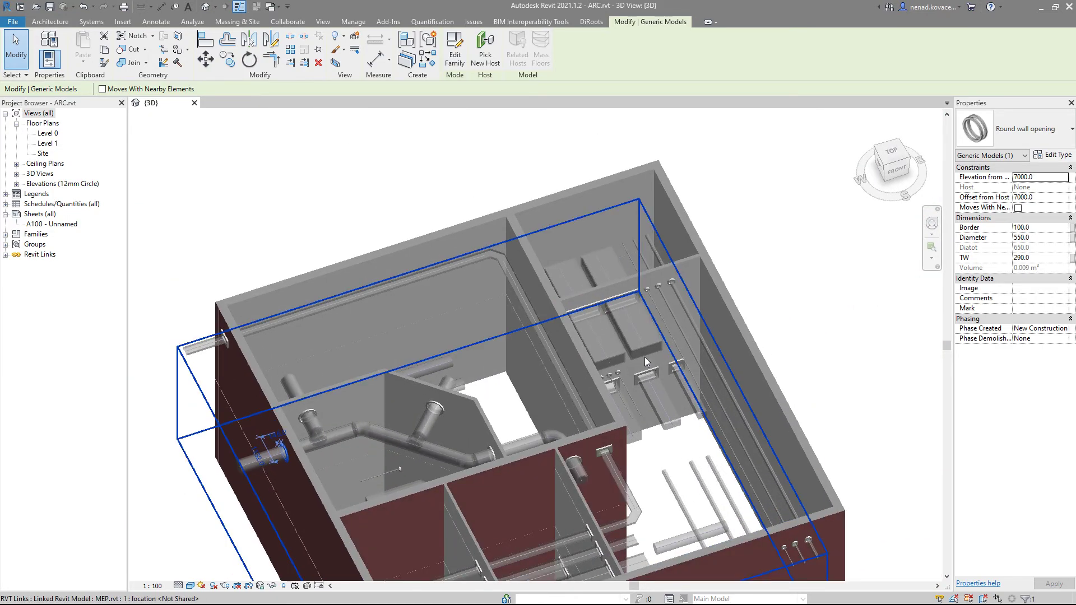
pyautogui.scroll(4, 626, 308)
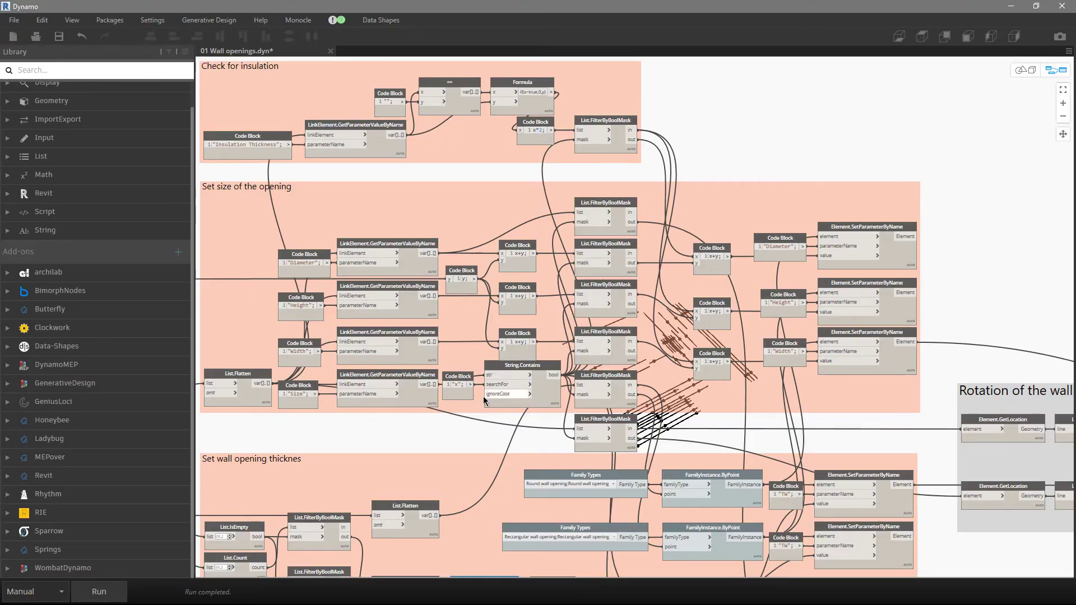
# Step: In Dynamo, examine the Diameter, Height, Width and Size parameter nodes and the nodes of the Check for insulation group
pyautogui.moveTo(483, 395); pyautogui.dragTo(530, 379, button='middle')
pyautogui.moveTo(306, 158); pyautogui.dragTo(499, 427)
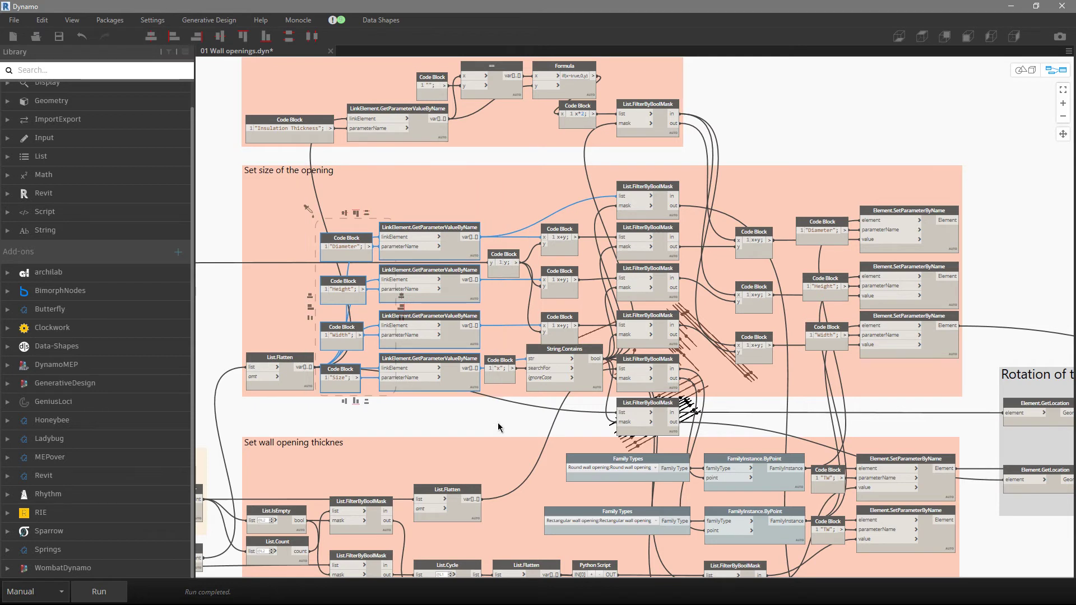
pyautogui.moveTo(490, 416); pyautogui.dragTo(479, 459, button='middle')
pyautogui.moveTo(223, 82); pyautogui.dragTo(678, 195)
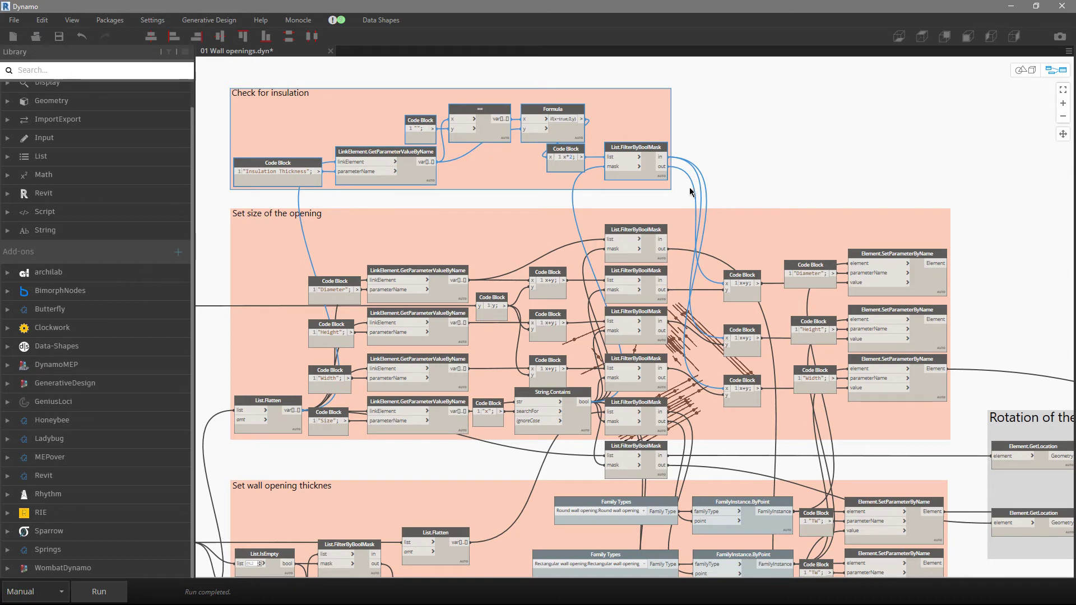
pyautogui.click(782, 151)
# Step: Examine the Opening offset code blocks and their TextBox Data node in the input group
pyautogui.scroll(-6, 829, 164)
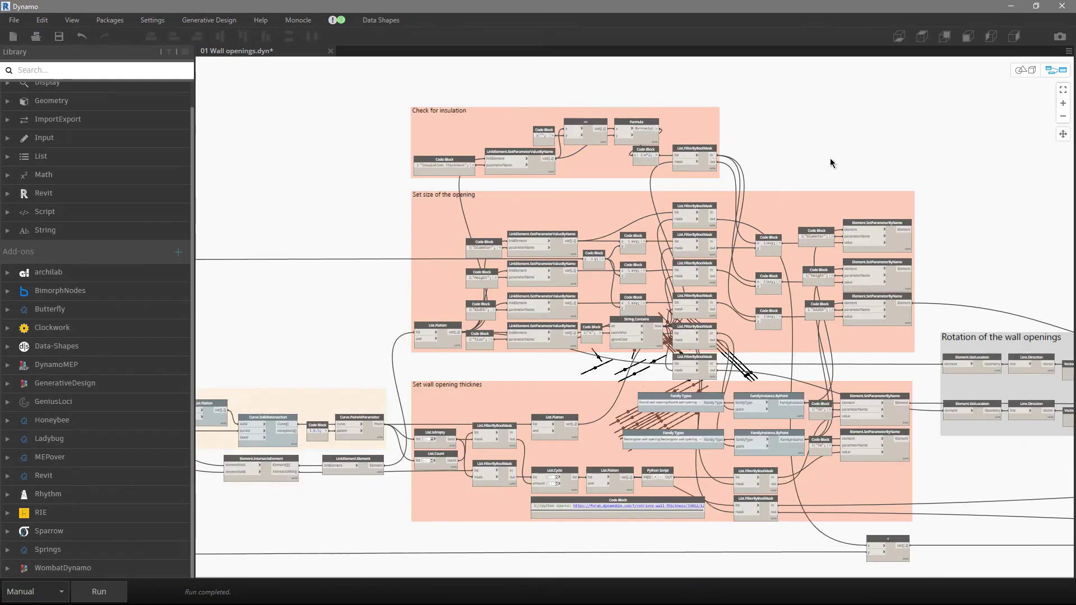
pyautogui.scroll(5, 324, 327)
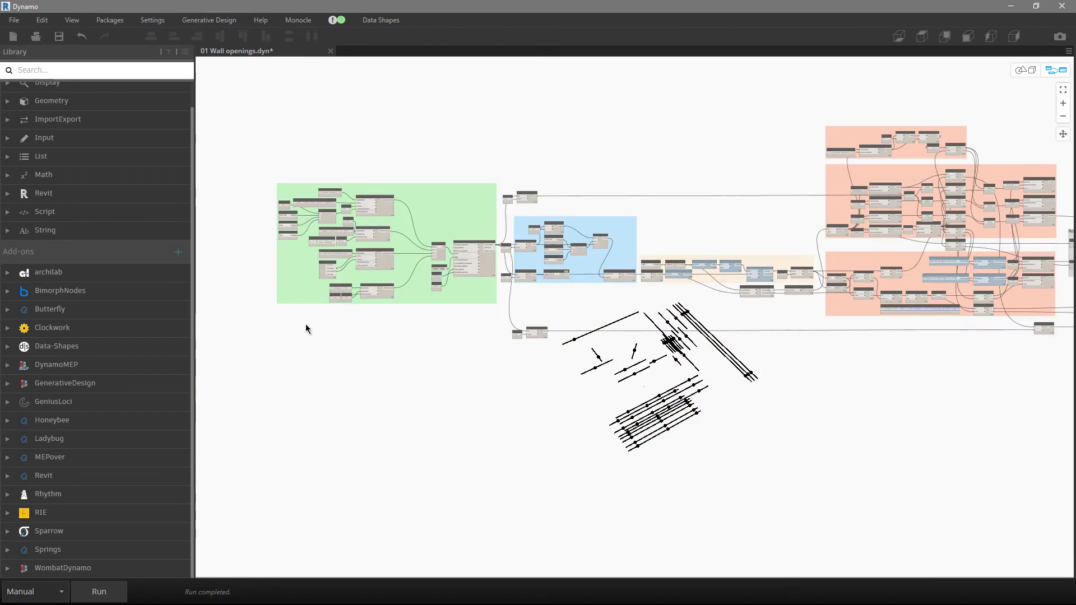
pyautogui.scroll(3, 297, 339)
pyautogui.moveTo(329, 341); pyautogui.dragTo(544, 231)
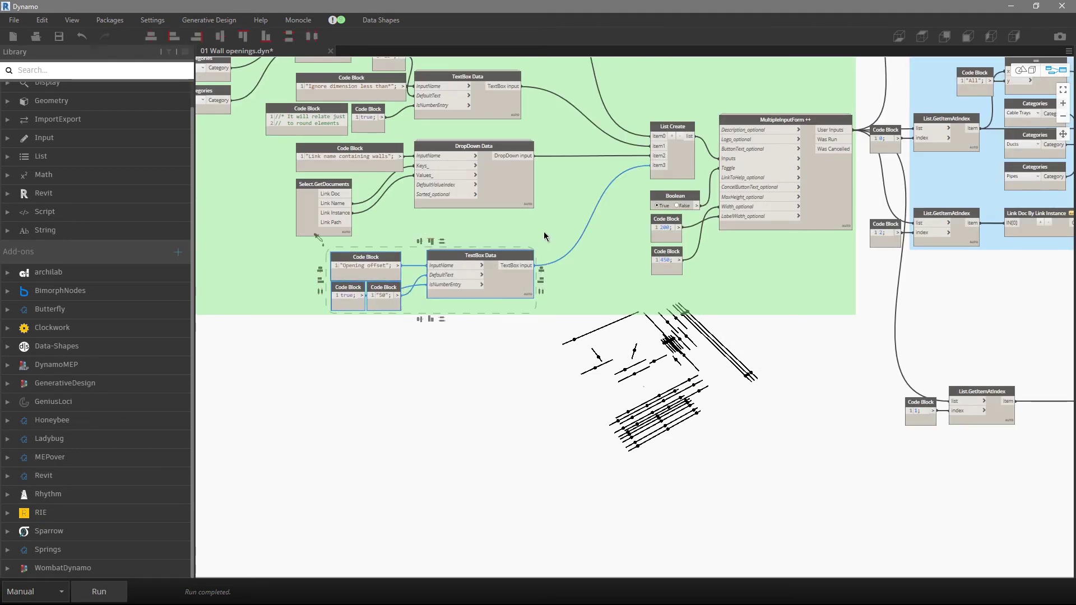
pyautogui.scroll(-6, 543, 231)
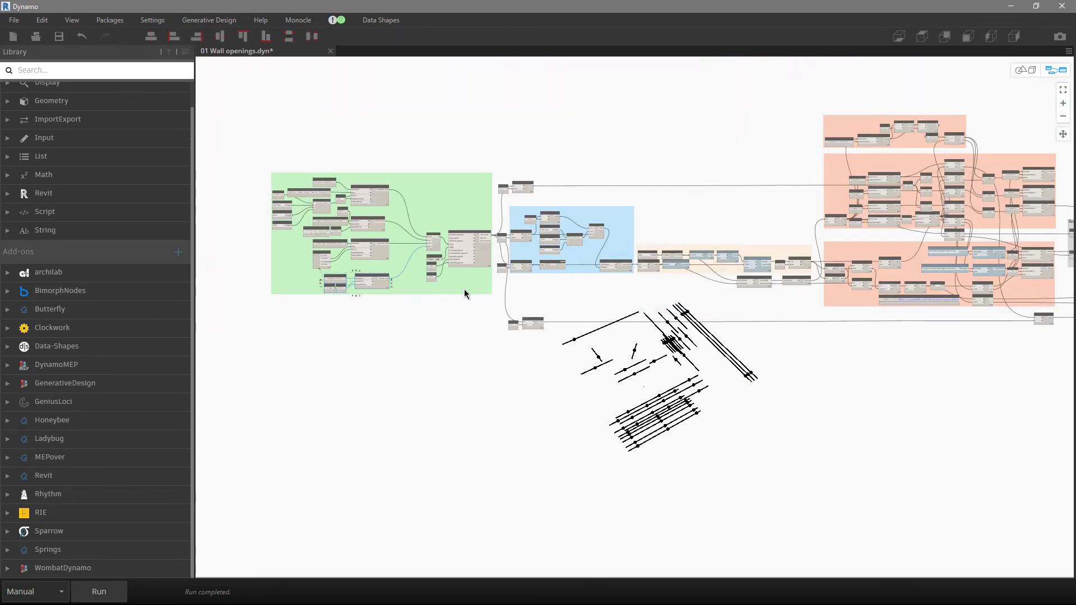
# Step: Examine how the x+y code blocks, String.Contains and List.FilterByBoolMask nodes process the values in the Set size of the opening group
pyautogui.moveTo(742, 254); pyautogui.dragTo(512, 289, button='middle')
pyautogui.scroll(5, 659, 244)
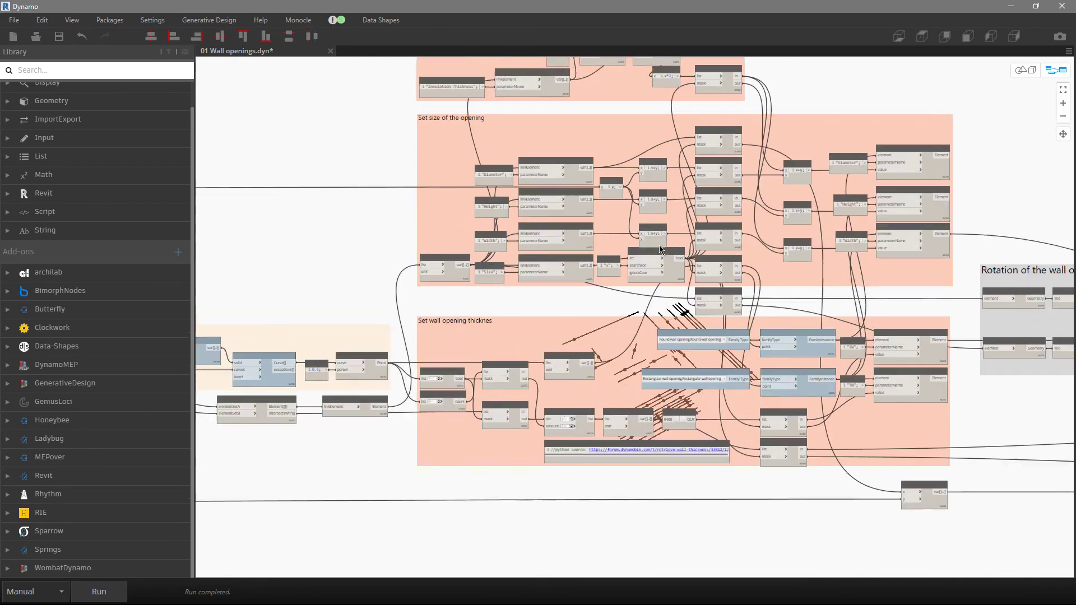
pyautogui.scroll(2, 659, 252)
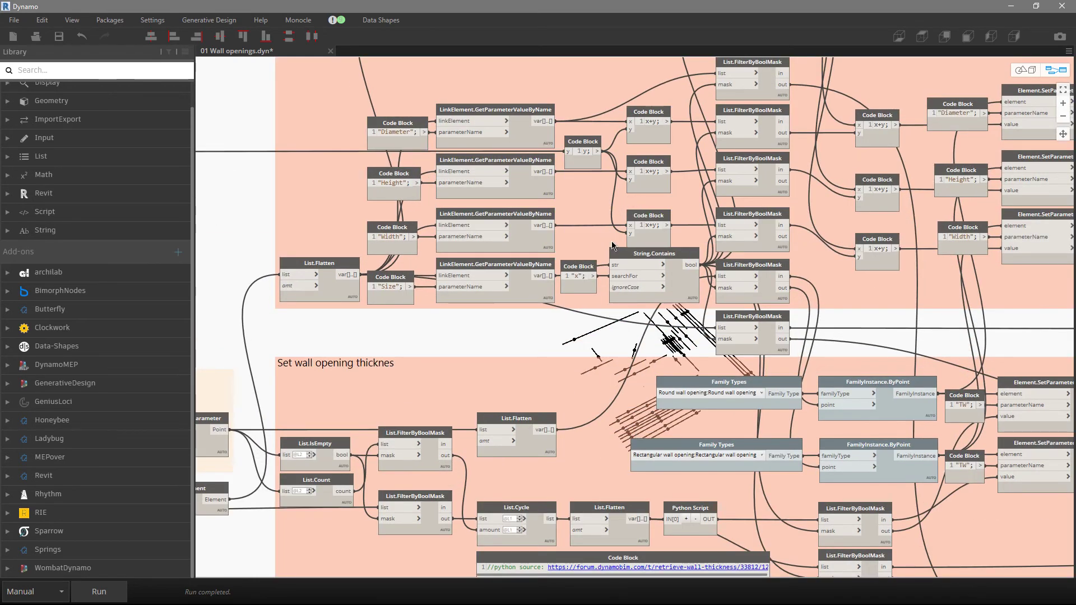
pyautogui.scroll(-6, 448, 269)
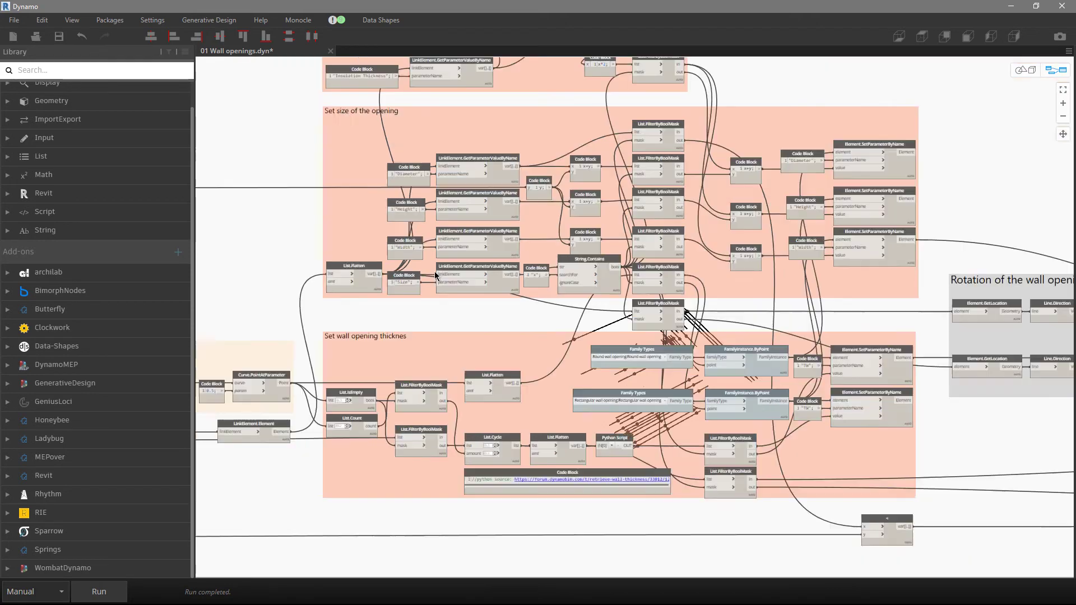
pyautogui.scroll(2, 582, 158)
pyautogui.scroll(2, 654, 194)
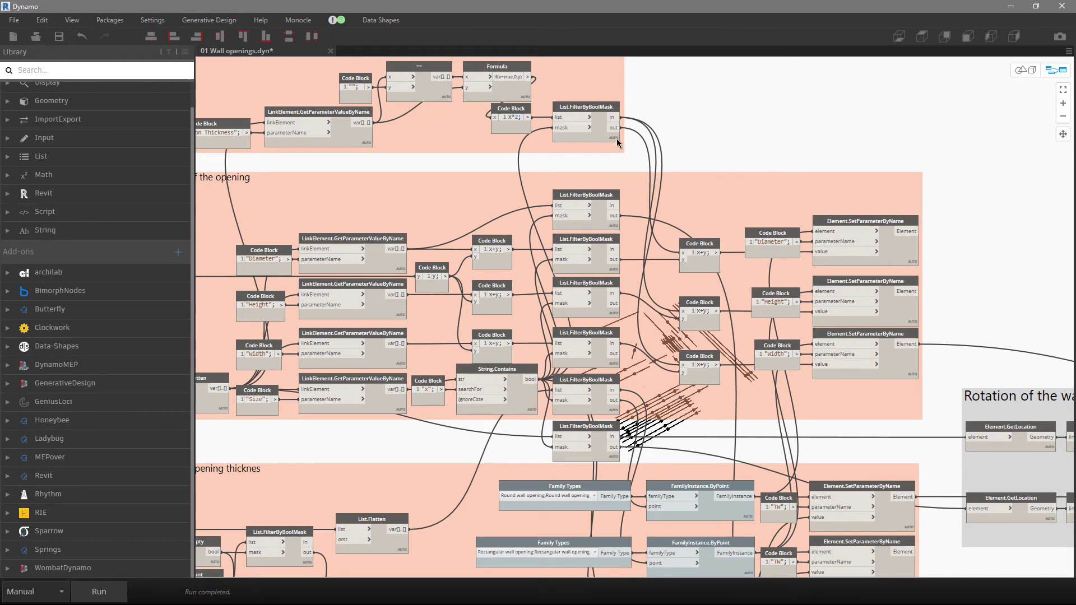
# Step: Examine the output lists of the List.FilterByBoolMask node and the x*2 code block in the Check for insulation group
pyautogui.click(605, 177)
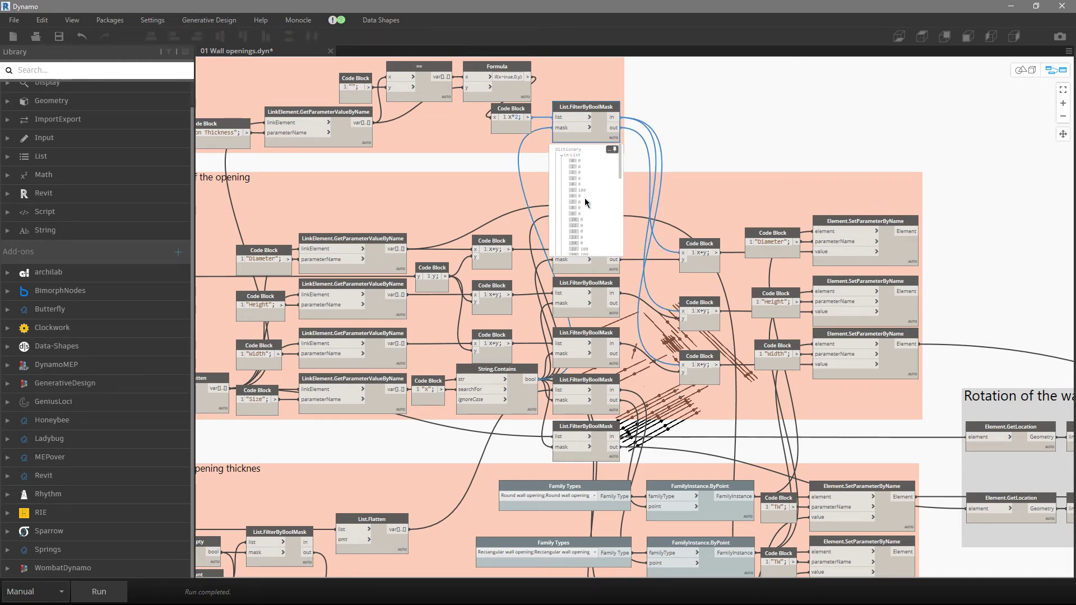
pyautogui.scroll(2, 658, 143)
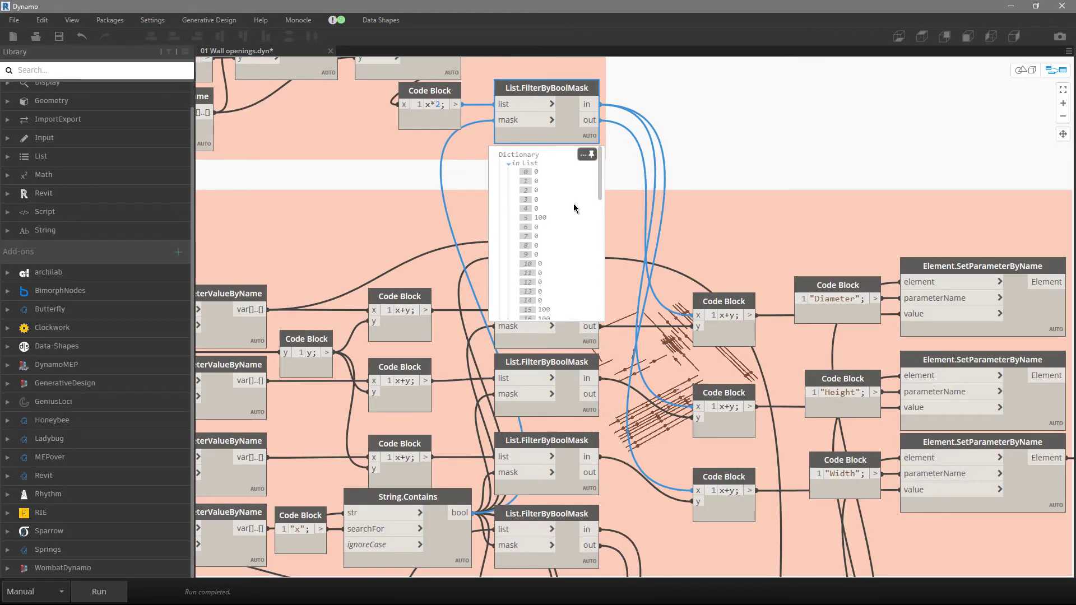
pyautogui.scroll(-2, 539, 222)
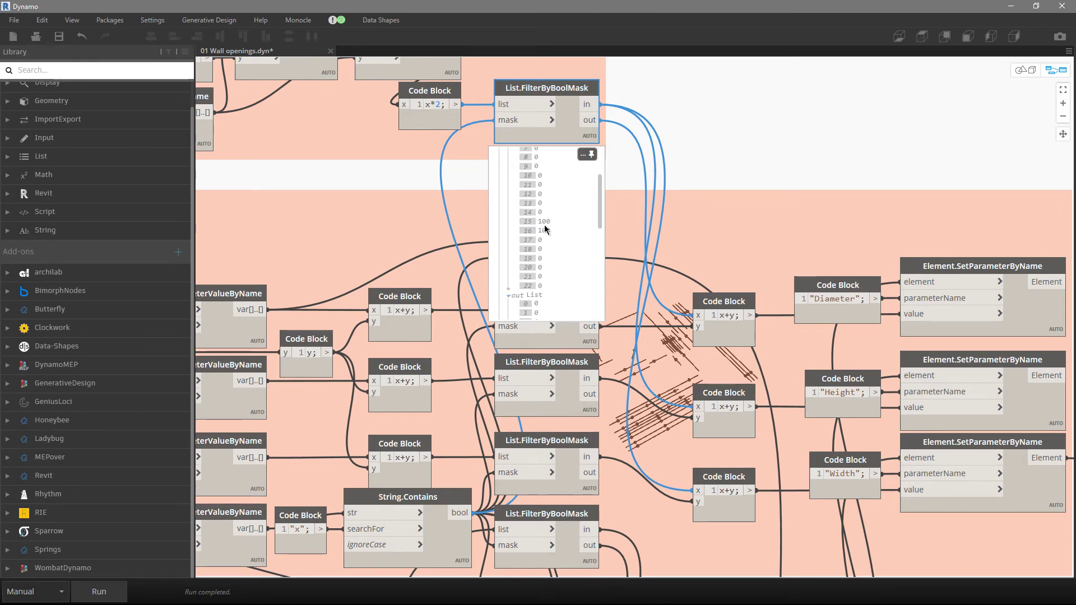
pyautogui.click(705, 165)
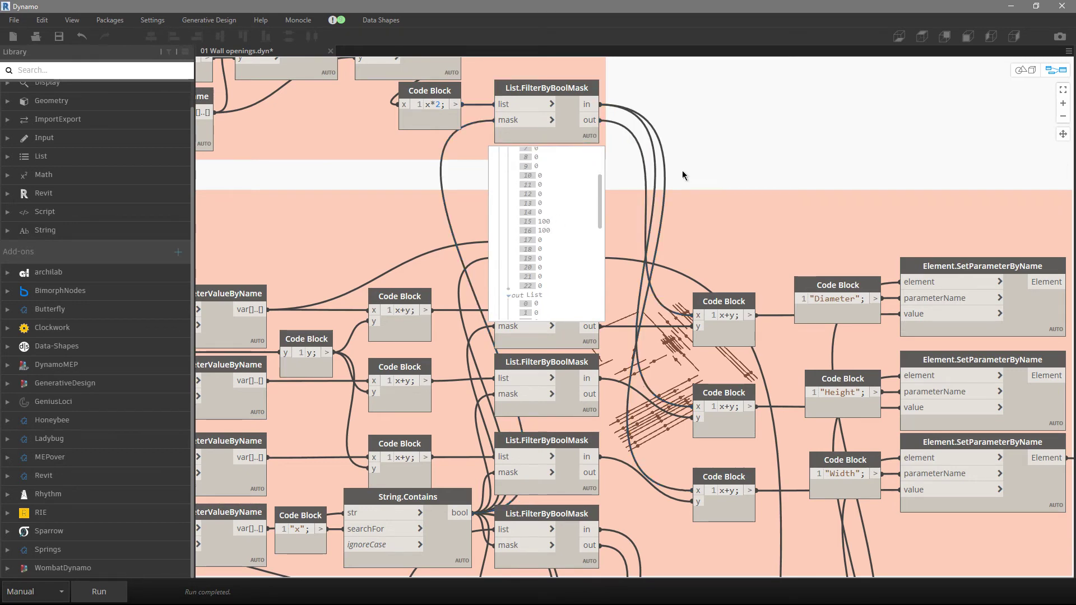
pyautogui.scroll(-1, 692, 213)
pyautogui.scroll(2, 680, 304)
pyautogui.moveTo(493, 159)
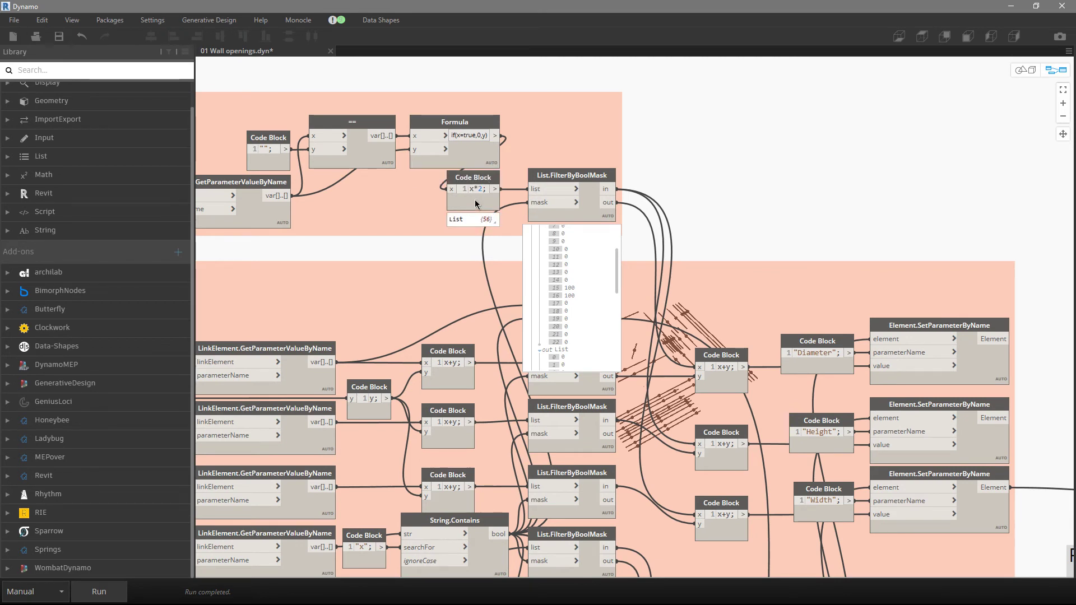
pyautogui.click(599, 216)
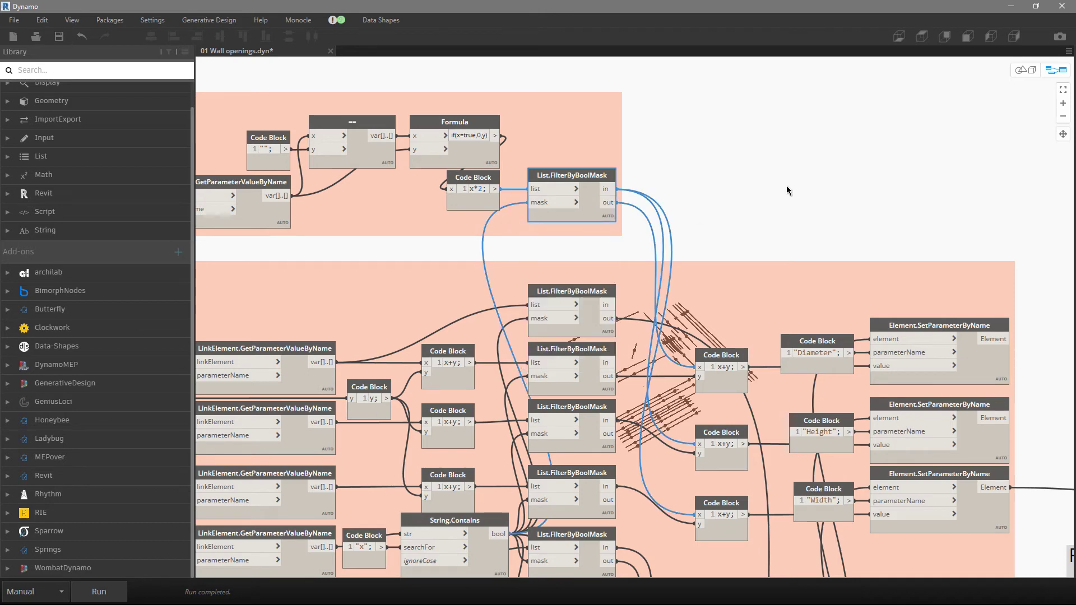
# Step: Review the Element.SetParameterByName nodes of the Set size of the opening group and the nodes of the Rotation of the wall openings group
pyautogui.moveTo(761, 162); pyautogui.dragTo(754, 148, button='middle')
pyautogui.scroll(-5, 705, 117)
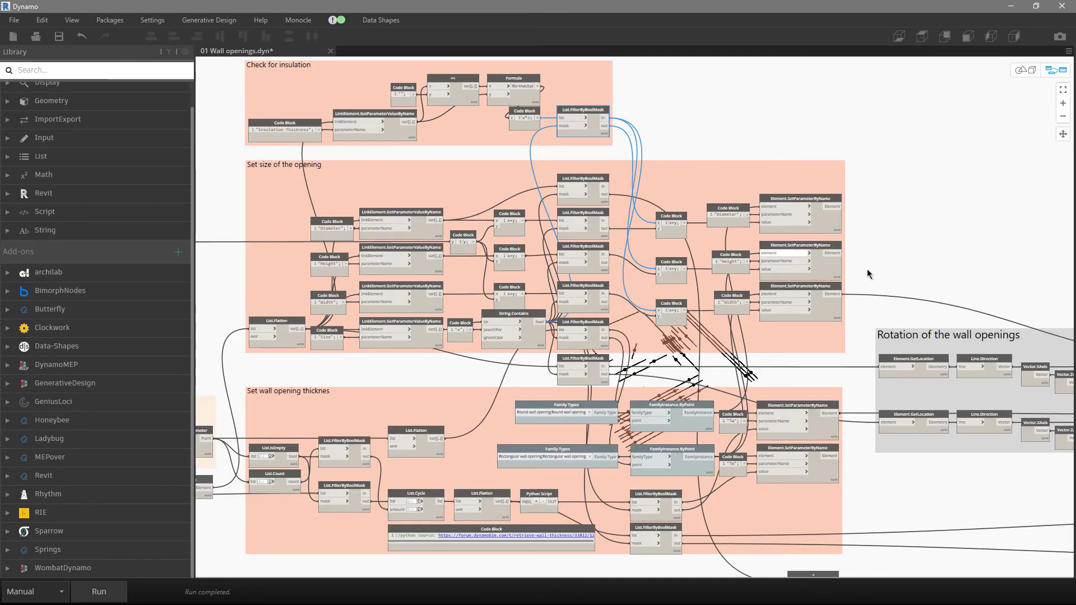
pyautogui.scroll(-1, 848, 227)
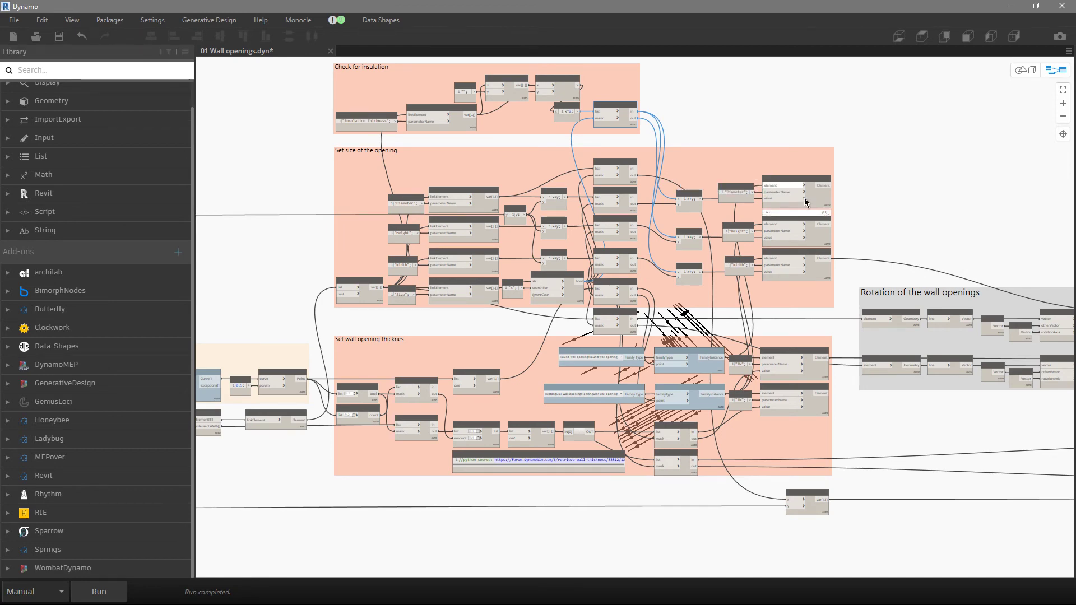
pyautogui.moveTo(840, 204); pyautogui.dragTo(589, 167, button='middle')
pyautogui.scroll(1, 820, 334)
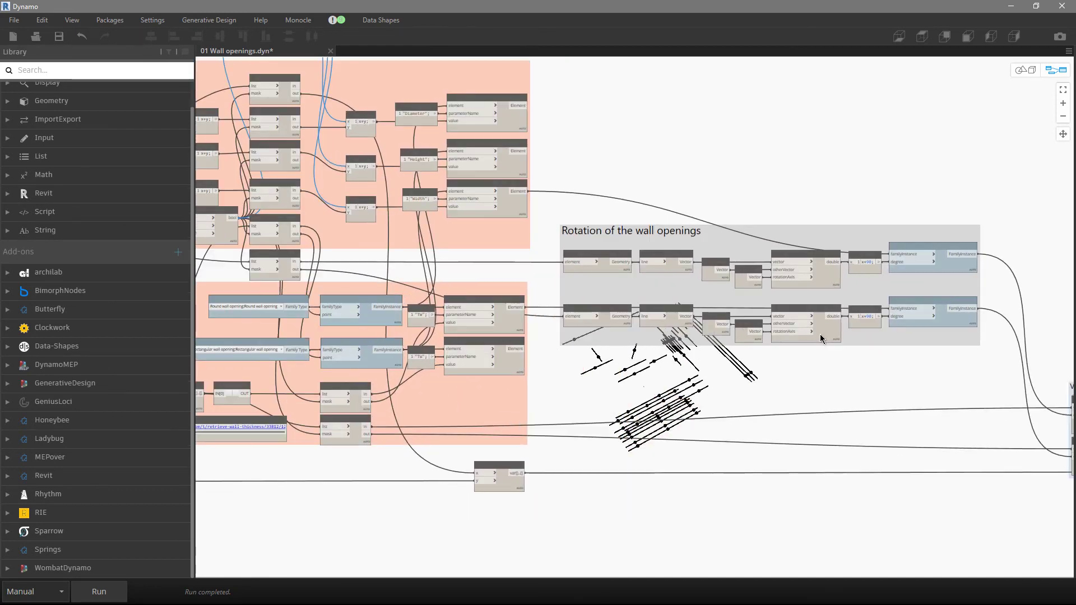
pyautogui.moveTo(813, 326); pyautogui.dragTo(771, 282, button='middle')
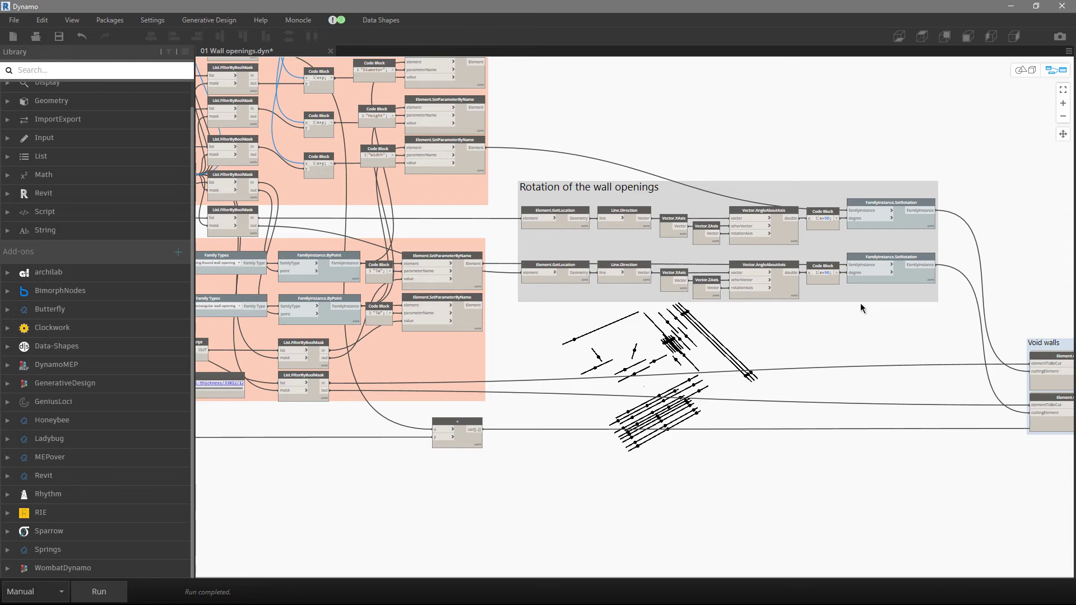
pyautogui.click(892, 244)
pyautogui.scroll(3, 892, 244)
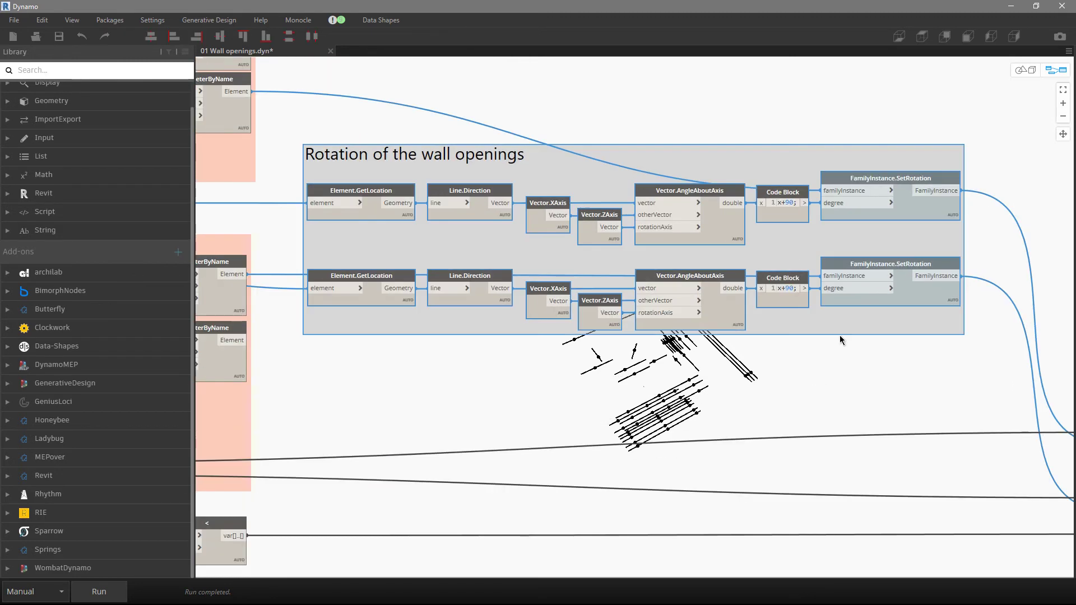
# Step: Add a code block with the value 0 and connect it to the degree inputs of both FamilyInstance.SetRotation nodes
pyautogui.doubleClick(812, 362)
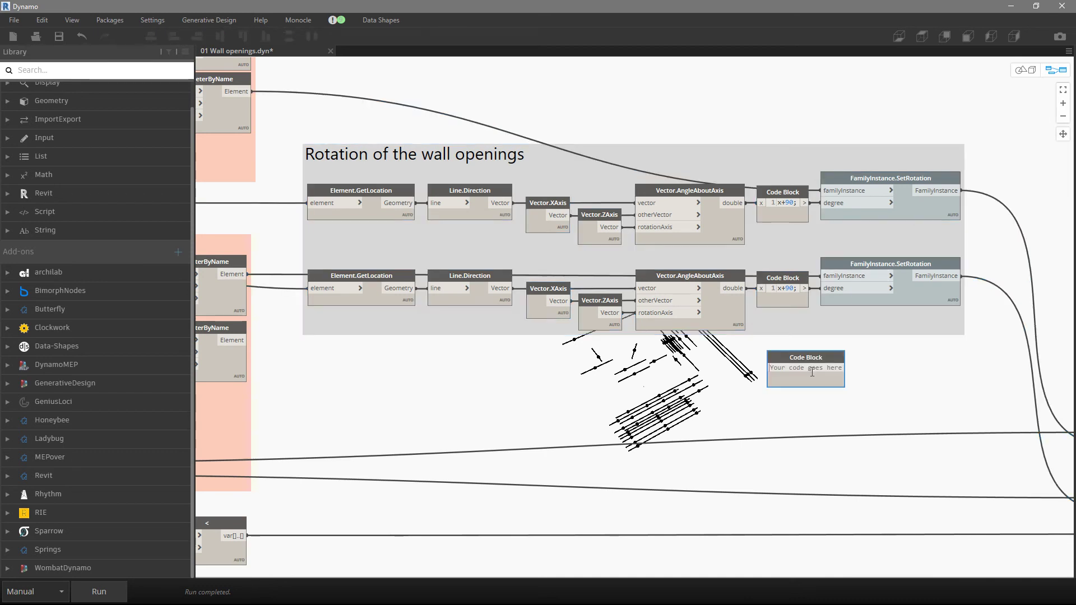
pyautogui.write('0')
pyautogui.click(884, 367)
pyautogui.moveTo(803, 368); pyautogui.dragTo(834, 203)
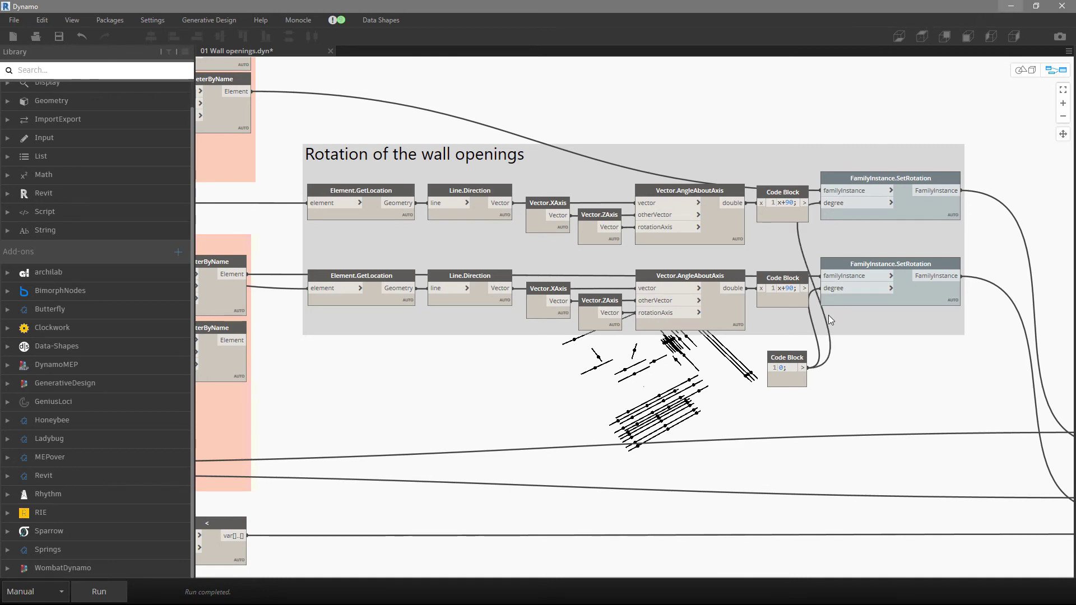
# Step: Set the Boolean toggle of the MultipleInputForm ++ node to False and run the graph
pyautogui.scroll(-10, 828, 315)
pyautogui.scroll(10, 386, 309)
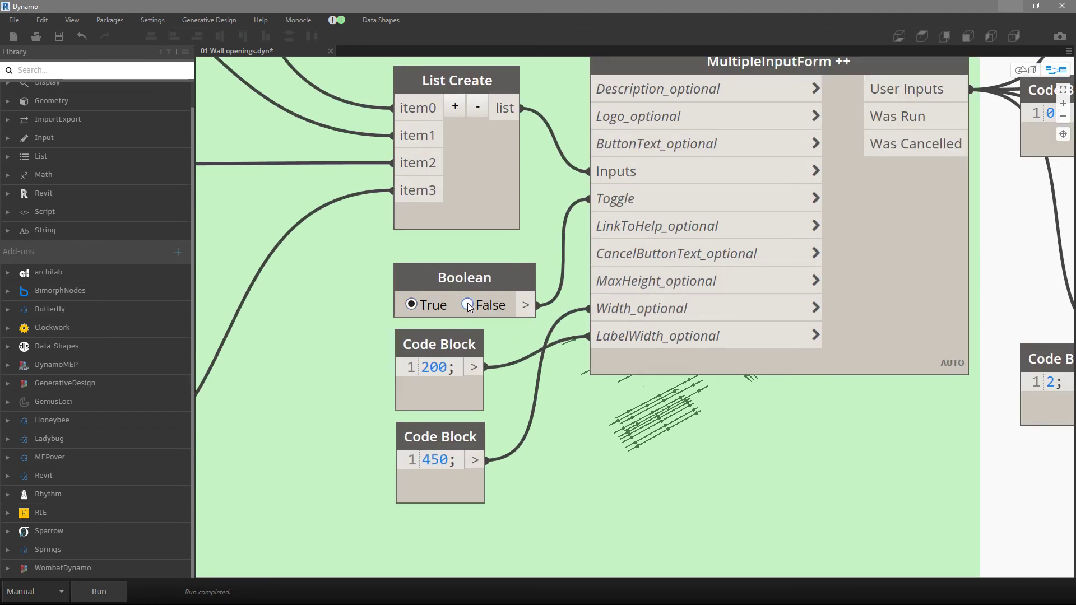
pyautogui.click(467, 305)
pyautogui.click(94, 599)
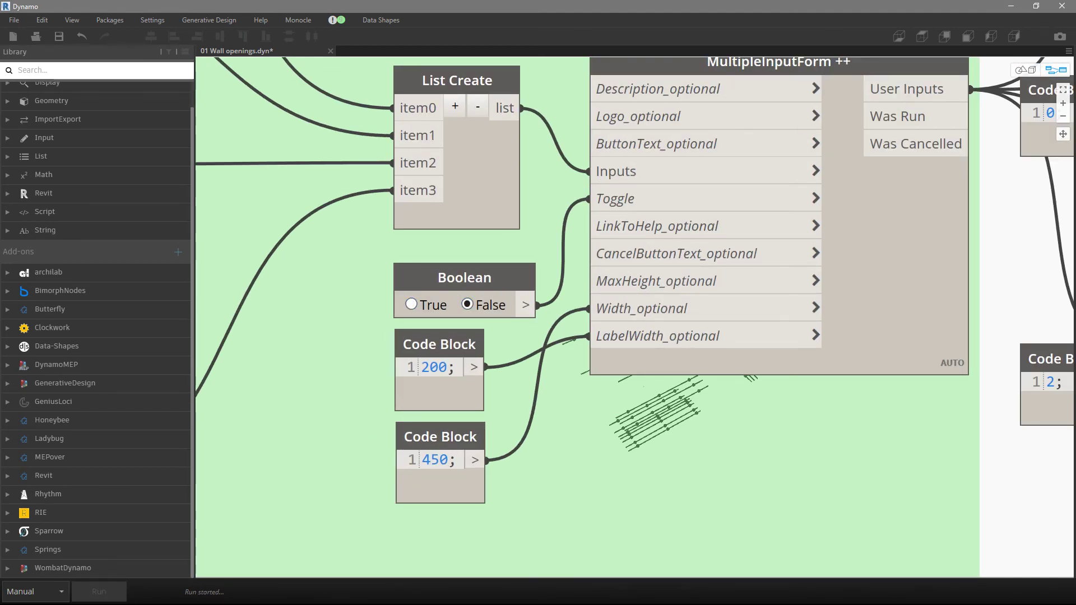
# Step: Switch to Revit and undo the latest Dynamo script run along with the earlier hide/isolate commands
pyautogui.click(1015, 11)
pyautogui.click(93, 7)
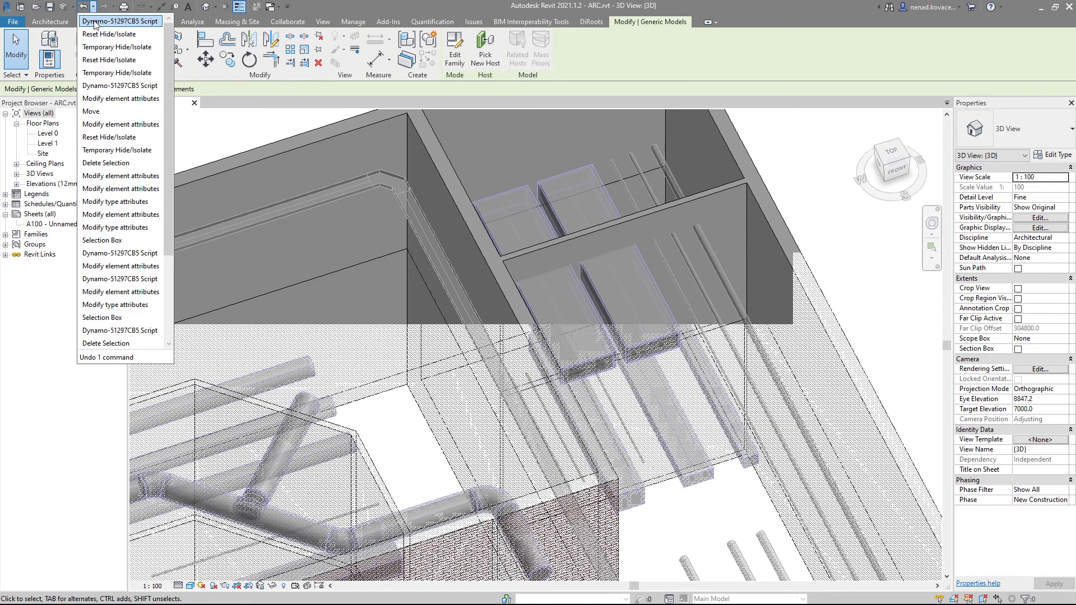
pyautogui.click(94, 21)
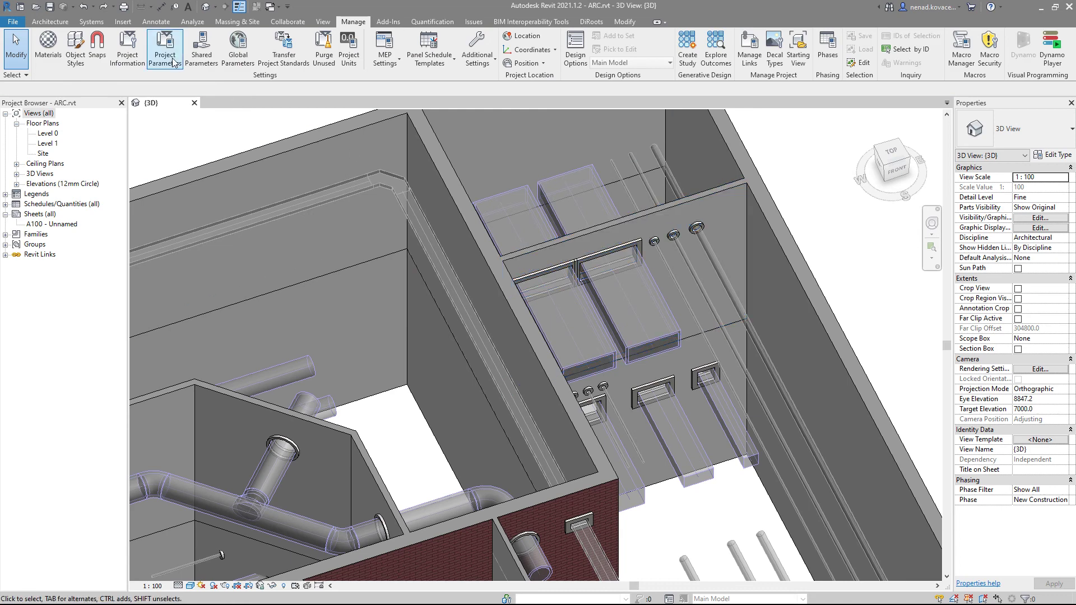
pyautogui.click(93, 7)
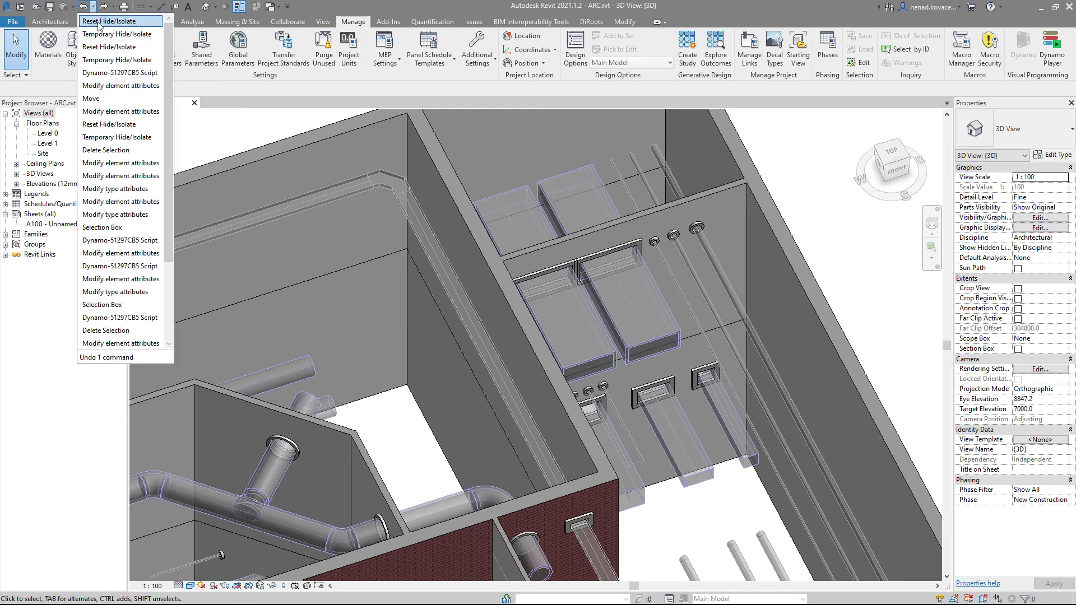
pyautogui.click(112, 64)
# Step: Return to Dynamo, set the Boolean toggle of MultipleInputForm ++ to True, and run the graph through its input form
pyautogui.hotkey('alt', 'Tab')
pyautogui.scroll(-5, 456, 260)
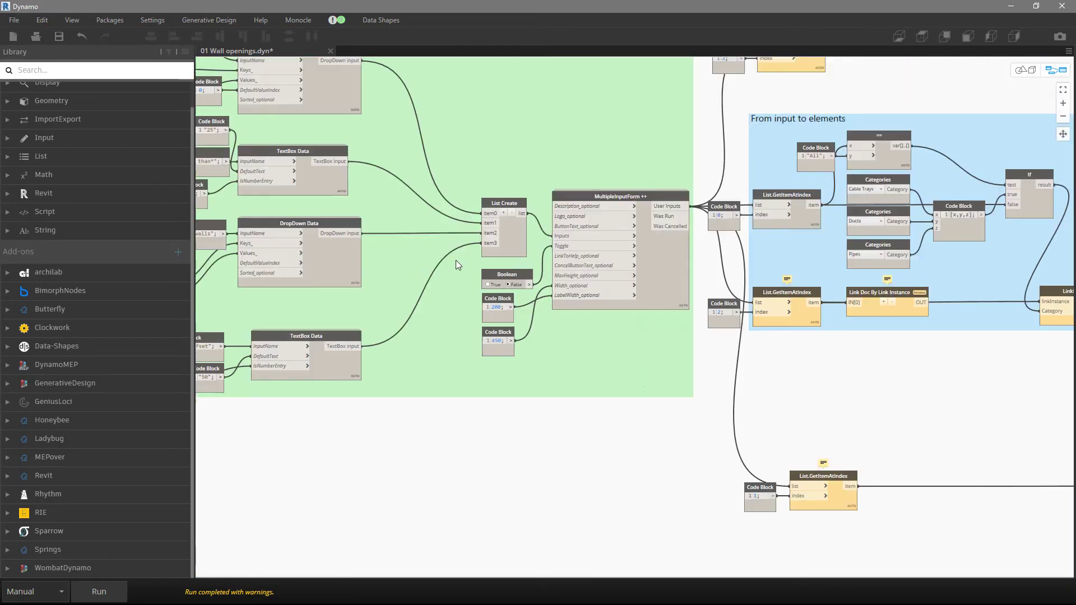
pyautogui.click(78, 592)
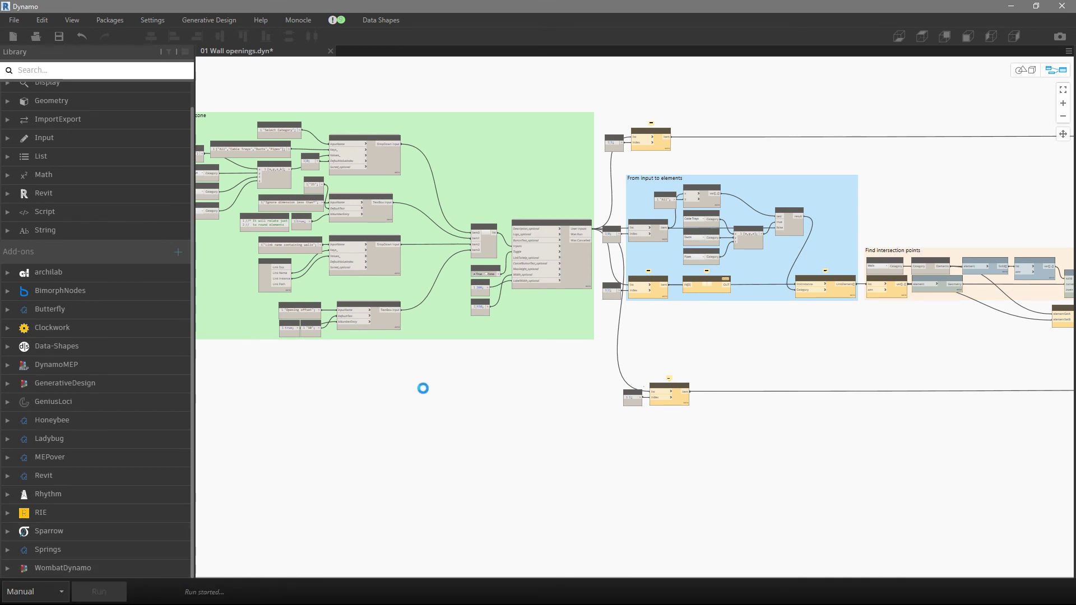
pyautogui.click(353, 191)
pyautogui.click(336, 200)
pyautogui.click(342, 268)
# Step: Switch to Revit, inspect the orientation of the wall openings in 3D, and select the round opening in the angled interior wall
pyautogui.click(1009, 7)
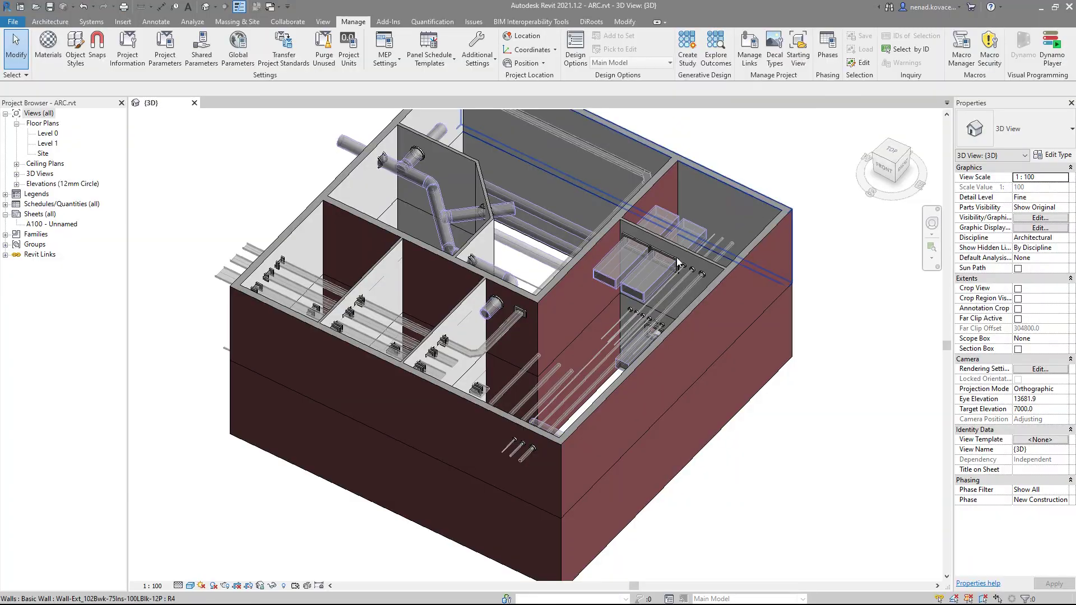
pyautogui.scroll(5, 479, 373)
pyautogui.keyDown('shift'); pyautogui.moveTo(326, 389); pyautogui.dragTo(369, 393, button='middle'); pyautogui.keyUp('shift')
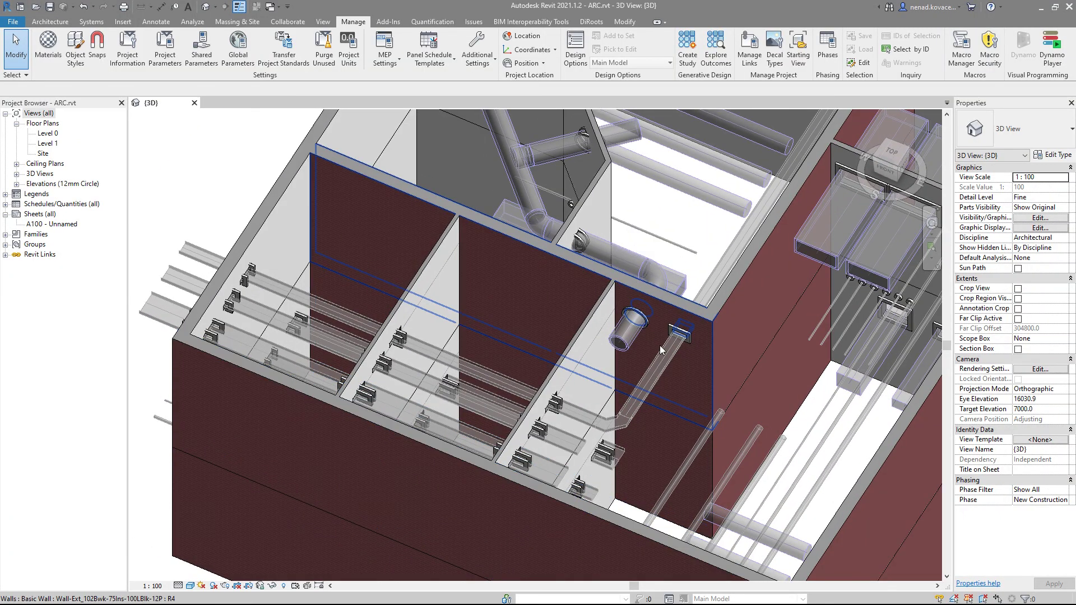
pyautogui.keyDown('shift'); pyautogui.moveTo(583, 250); pyautogui.dragTo(560, 213, button='middle'); pyautogui.keyUp('shift')
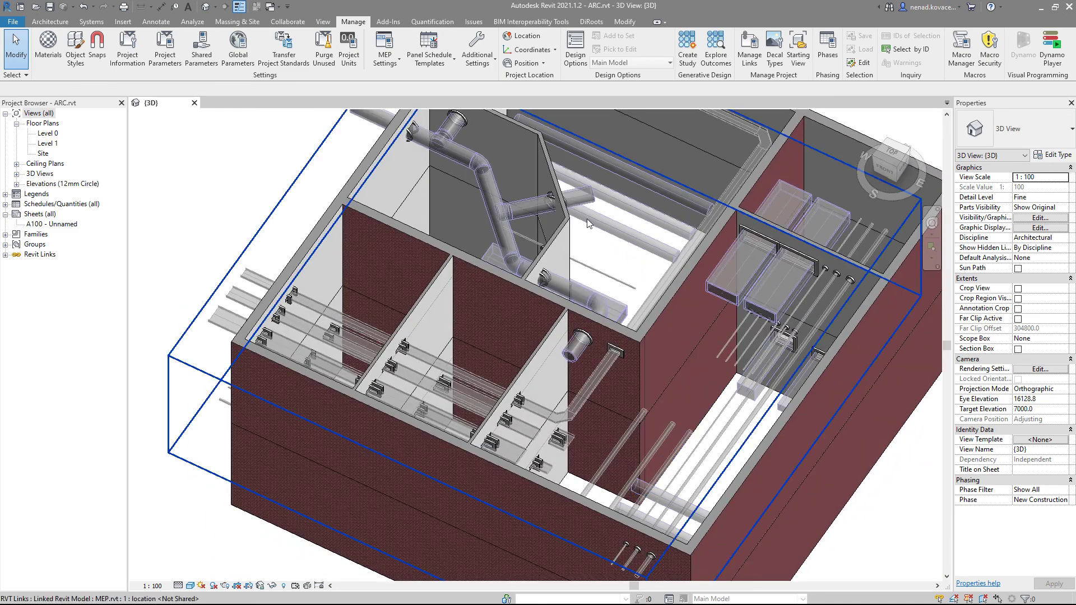
pyautogui.click(551, 200)
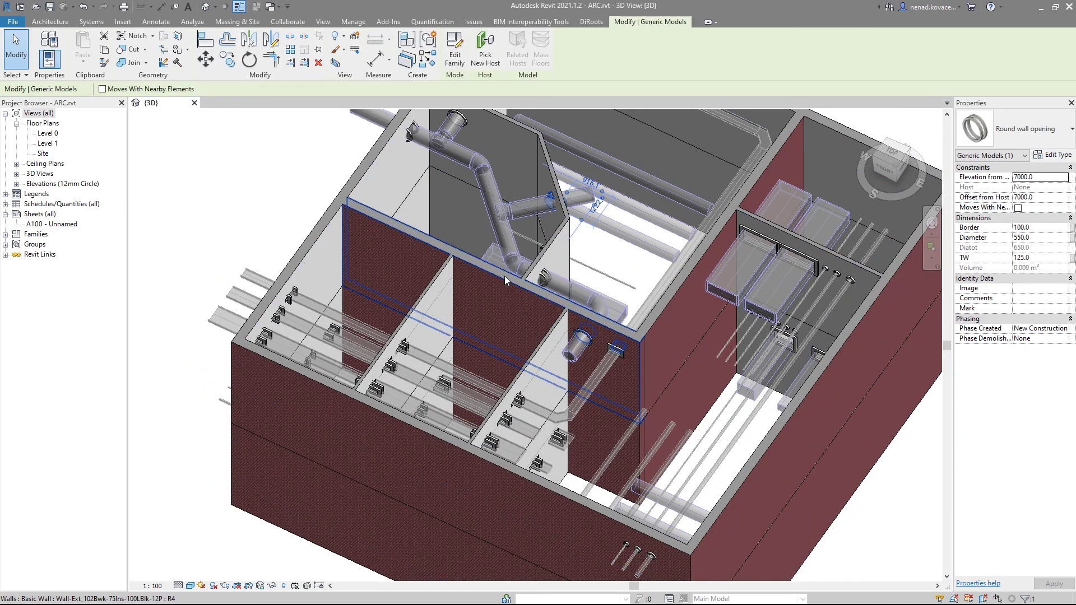
# Step: In Dynamo, review the nodes calculating the rotation of the wall openings and delete the 0 code block feeding the degree inputs
pyautogui.hotkey('alt', 'Tab')
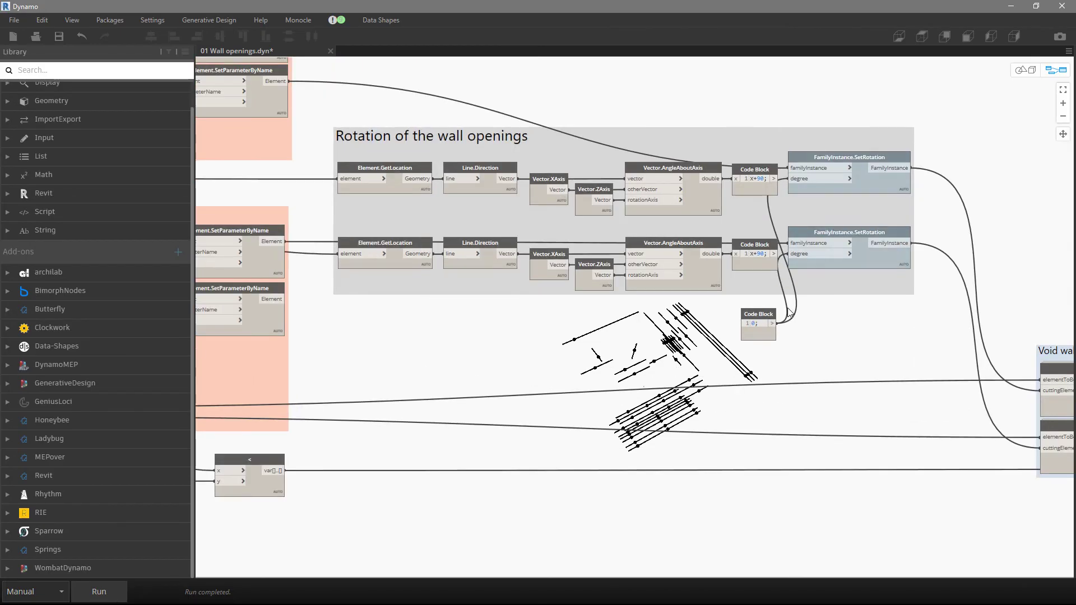
pyautogui.moveTo(319, 112); pyautogui.dragTo(510, 312)
pyautogui.moveTo(608, 328); pyautogui.dragTo(797, 319)
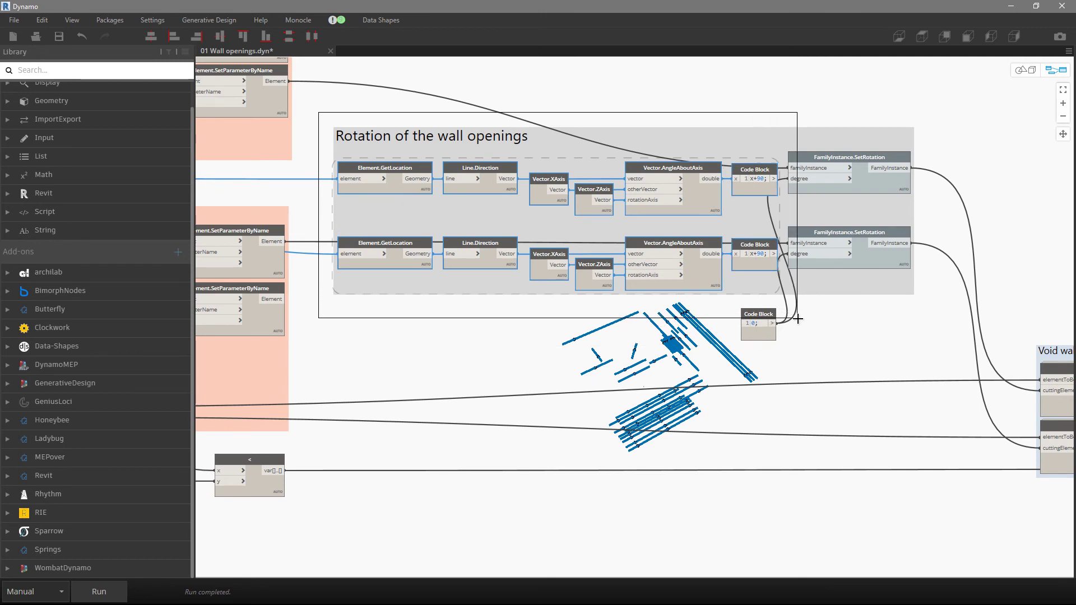
pyautogui.moveTo(797, 318); pyautogui.dragTo(797, 319)
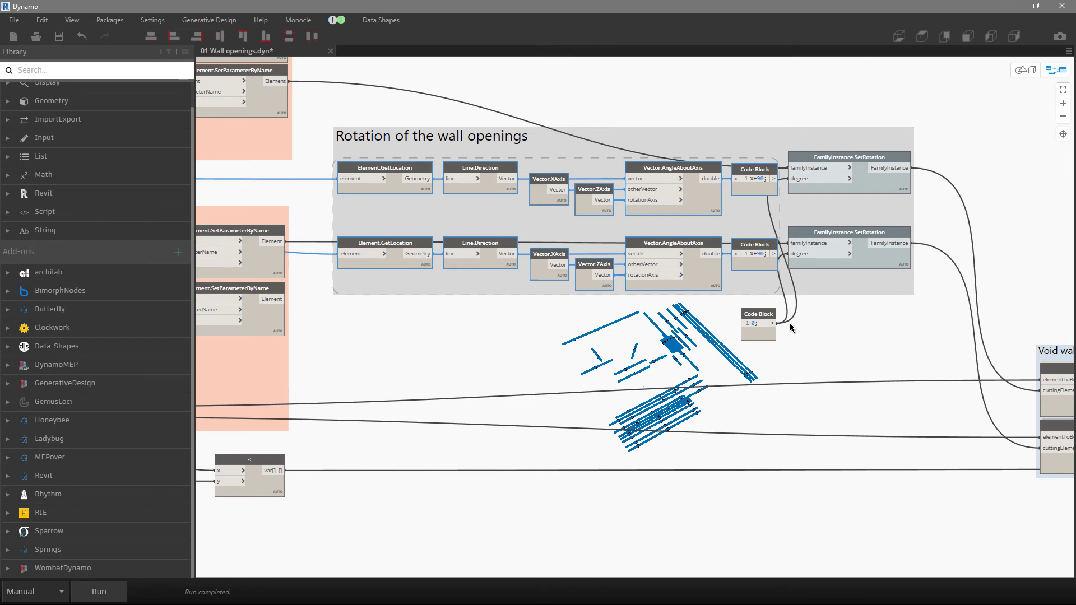
pyautogui.click(760, 315)
pyautogui.press('Delete')
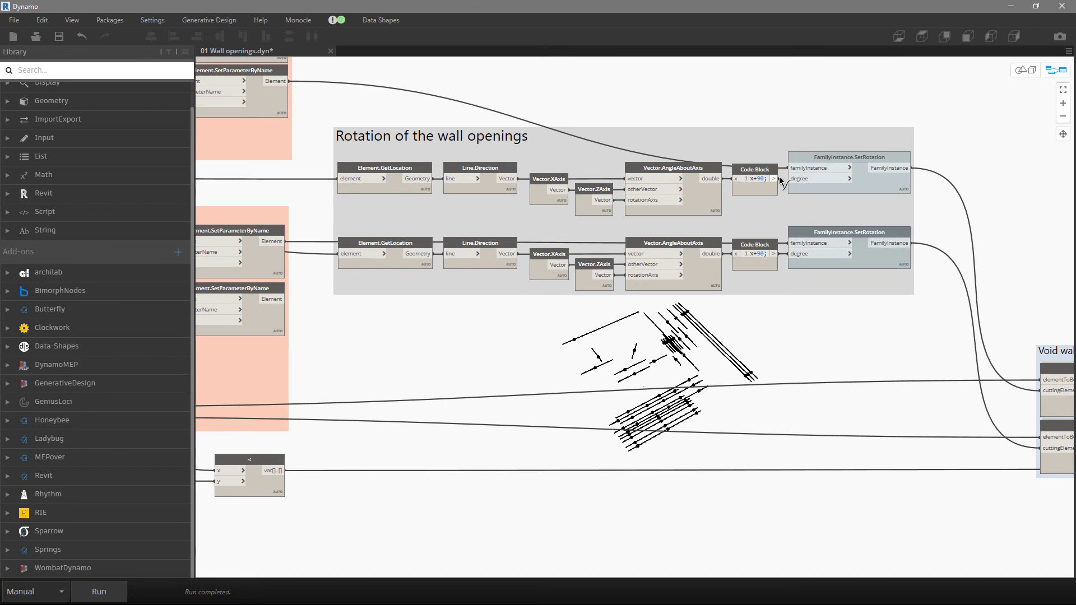
# Step: Examine the Element.CutGeometry nodes of the Void walls group and the List.FilterByBoolMask and Element.Delete nodes following them
pyautogui.scroll(-2, 616, 143)
pyautogui.moveTo(819, 314); pyautogui.dragTo(621, 259, button='middle')
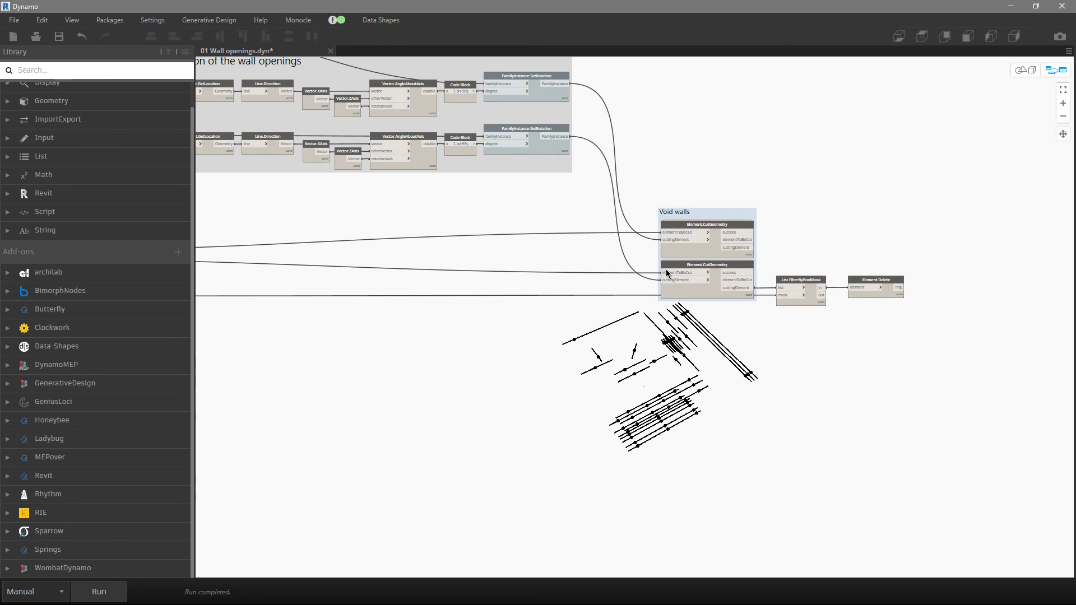
pyautogui.scroll(2, 762, 275)
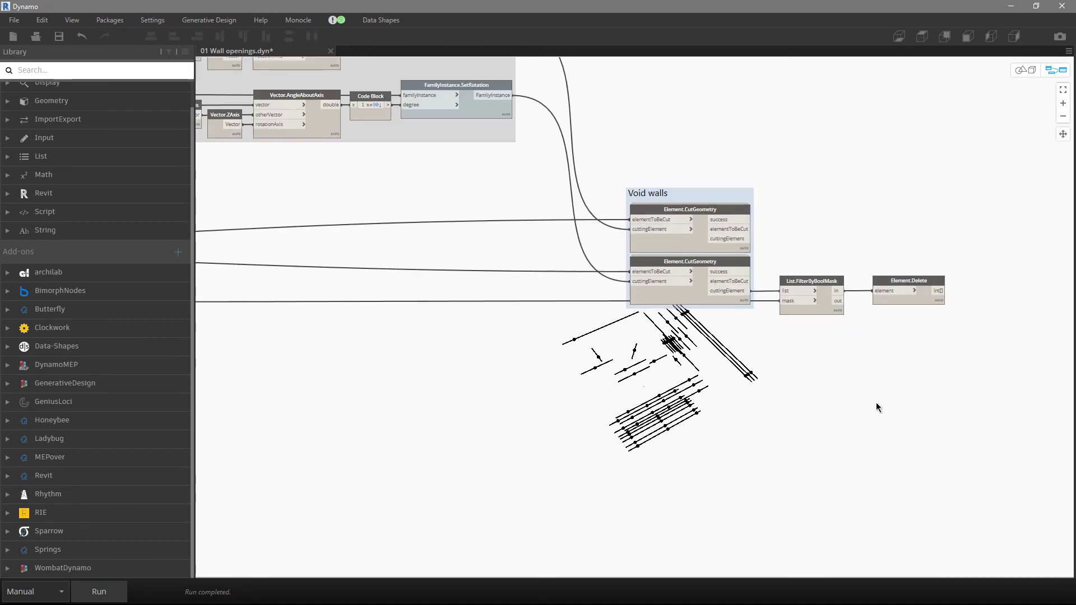
pyautogui.scroll(-5, 954, 263)
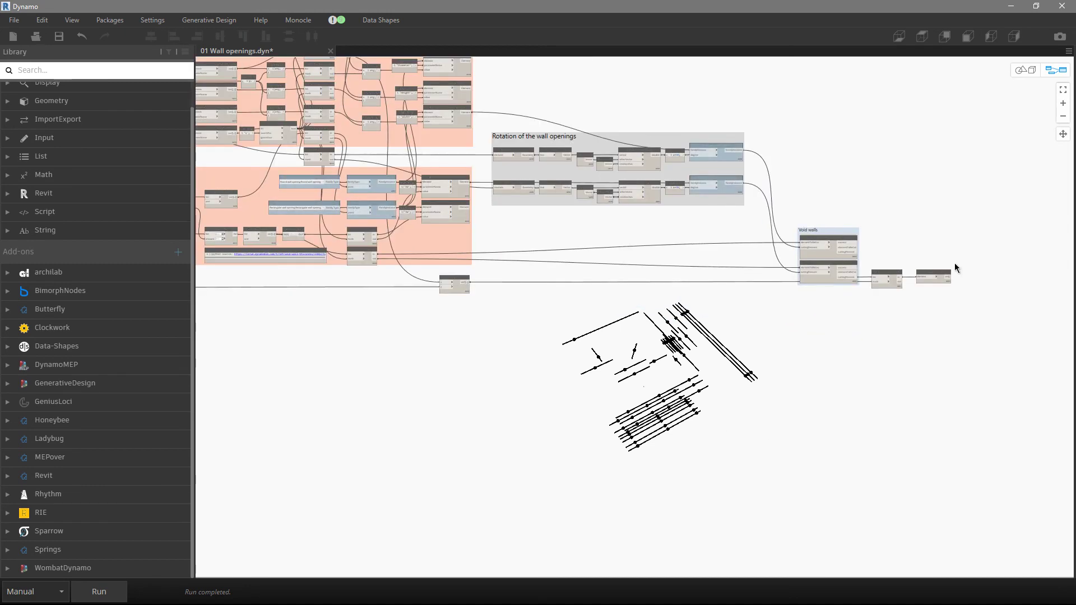
# Step: Examine the Ignore dimension less than* code block with its TextBox Data node in the input group, and review the whole graph
pyautogui.scroll(-3, 954, 264)
pyautogui.scroll(6, 435, 264)
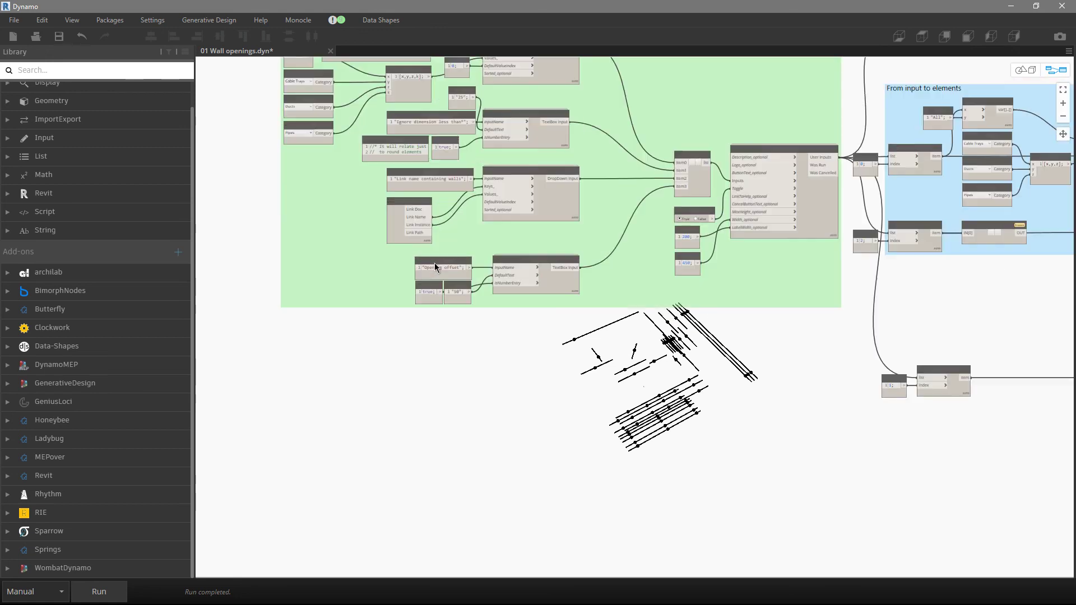
pyautogui.scroll(4, 562, 289)
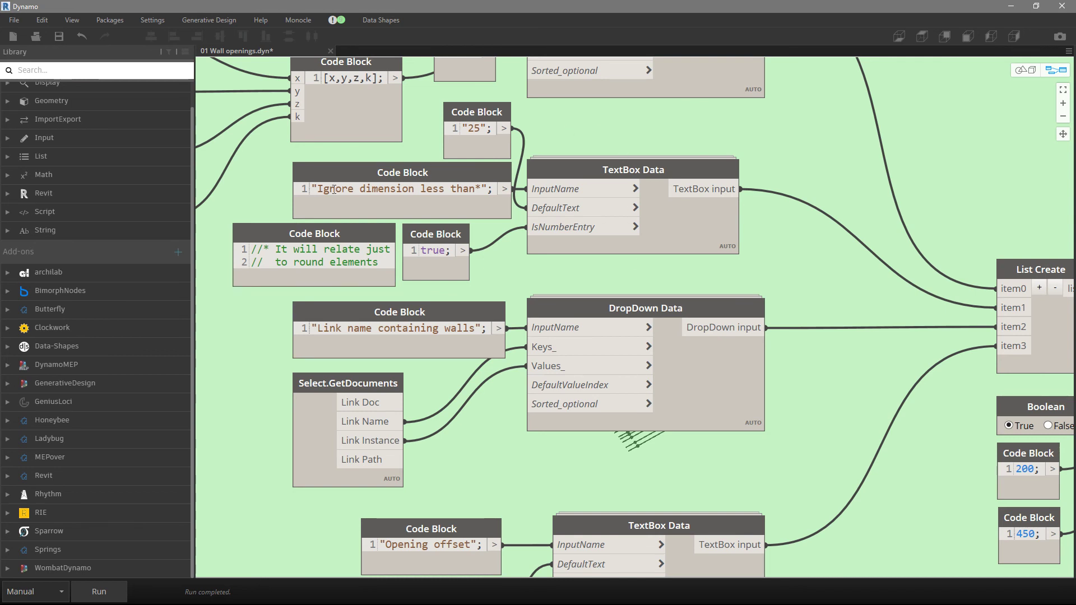
pyautogui.scroll(-8, 314, 202)
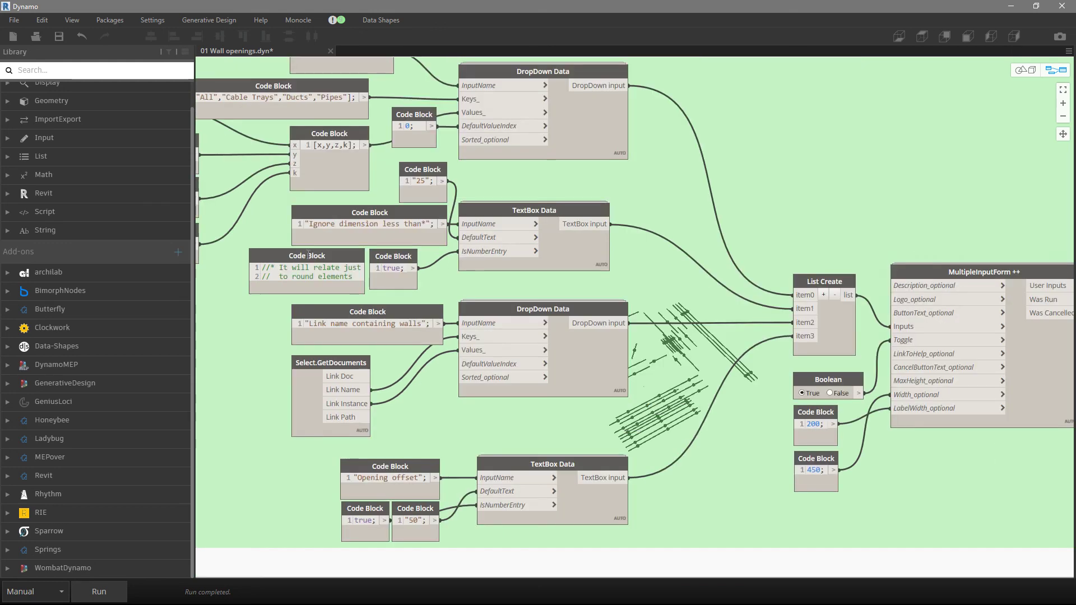
pyautogui.scroll(6, 712, 291)
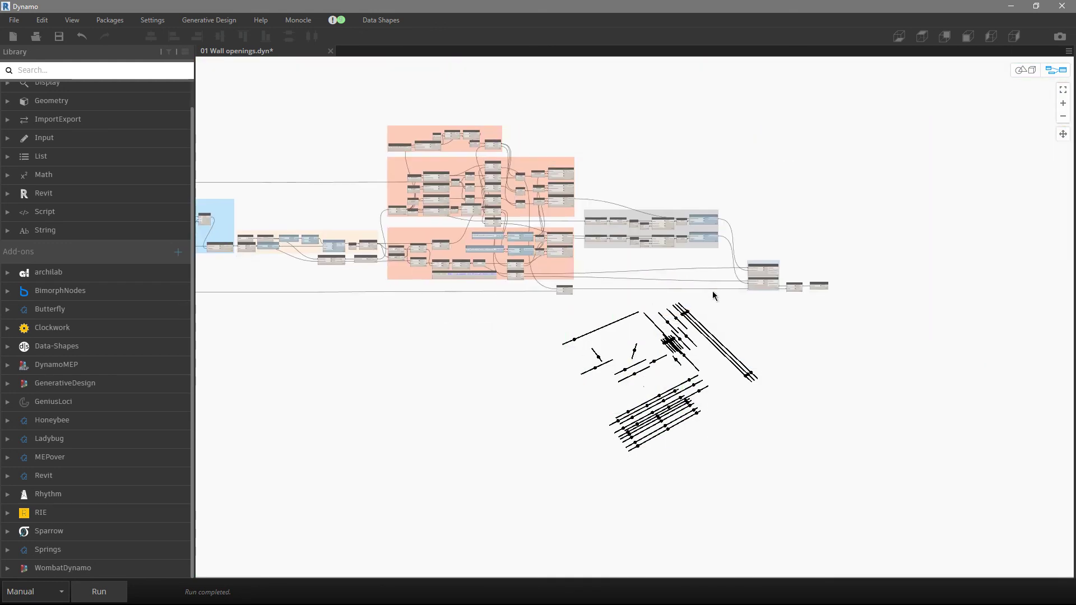
# Step: Examine how the rotated family instances feed the cuttingElement inputs of the Void walls group, and select that group's nodes
pyautogui.scroll(3, 916, 256)
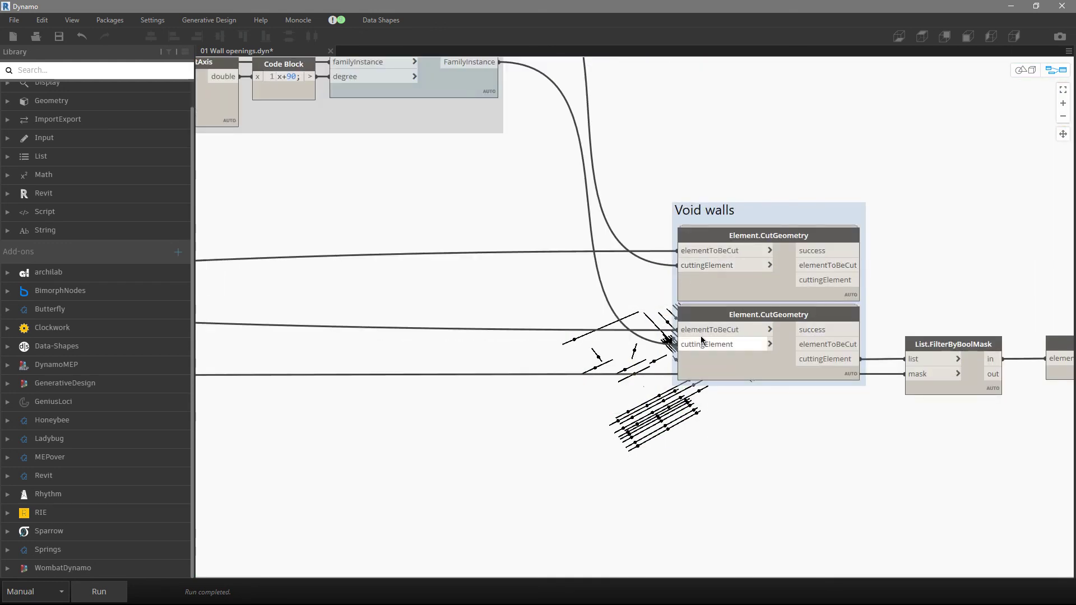
pyautogui.scroll(-3, 856, 296)
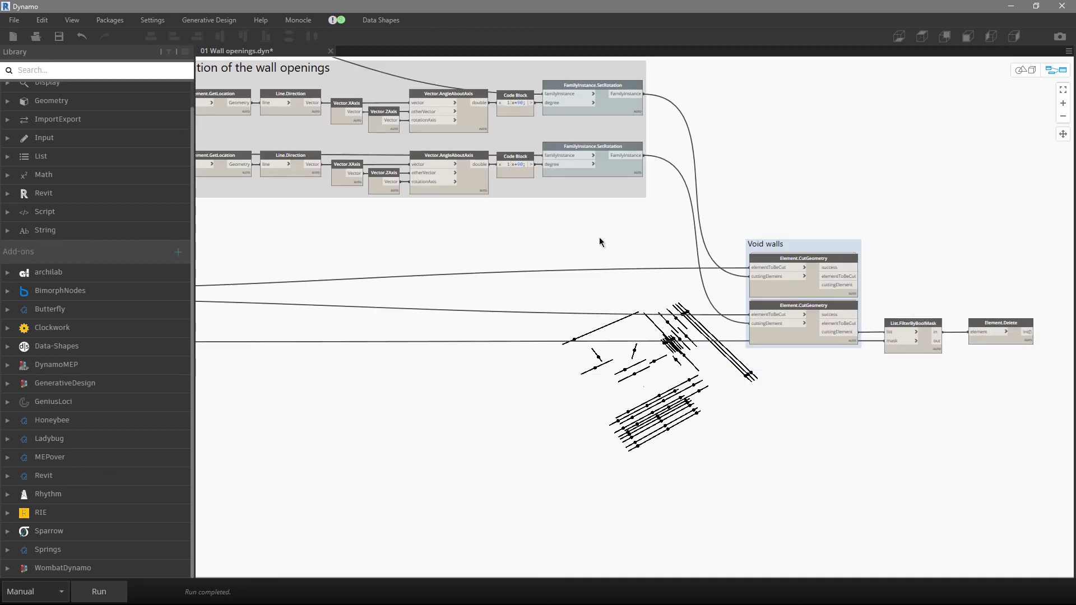
pyautogui.moveTo(727, 197); pyautogui.dragTo(872, 386)
pyautogui.click(872, 386)
# Step: Highlight the List.FilterByBoolMask and Element.Delete nodes in turn to review the removal of undersized openings, and show the whole graph
pyautogui.scroll(3, 745, 338)
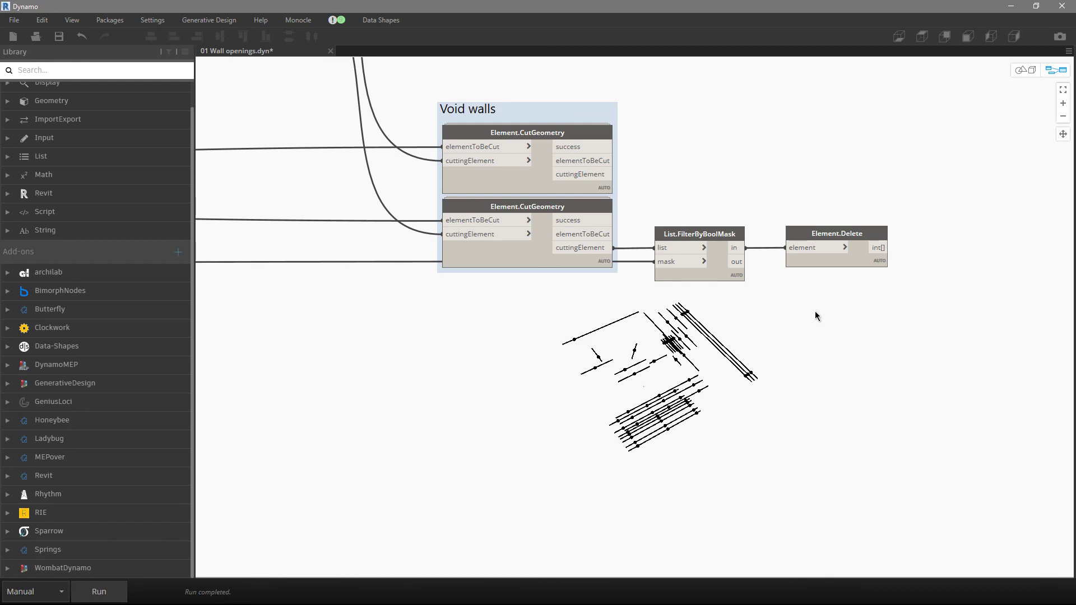
pyautogui.moveTo(646, 201); pyautogui.dragTo(763, 309)
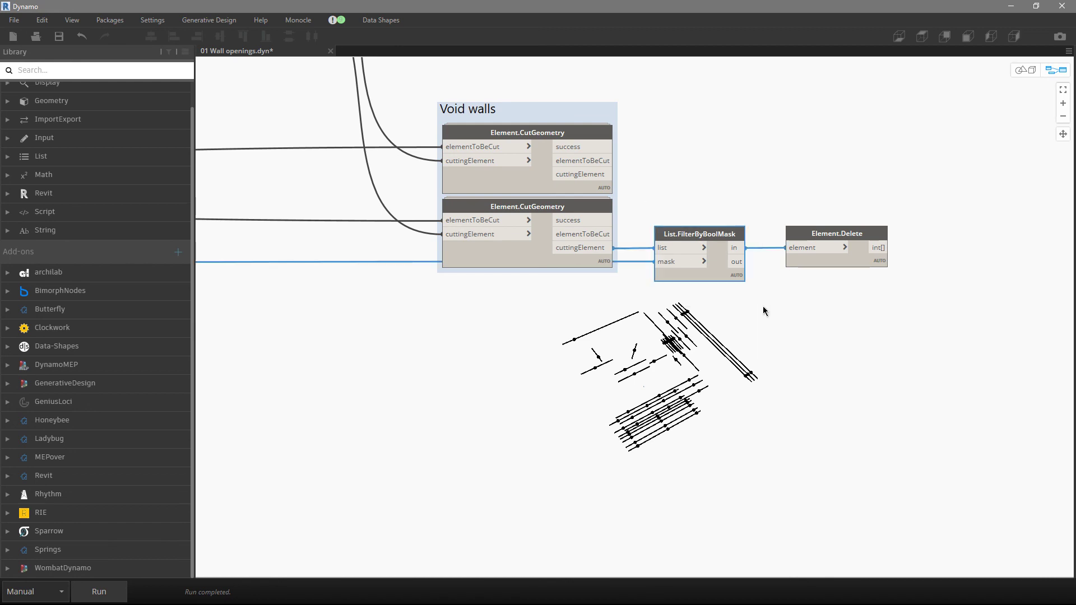
pyautogui.moveTo(777, 205); pyautogui.dragTo(933, 307)
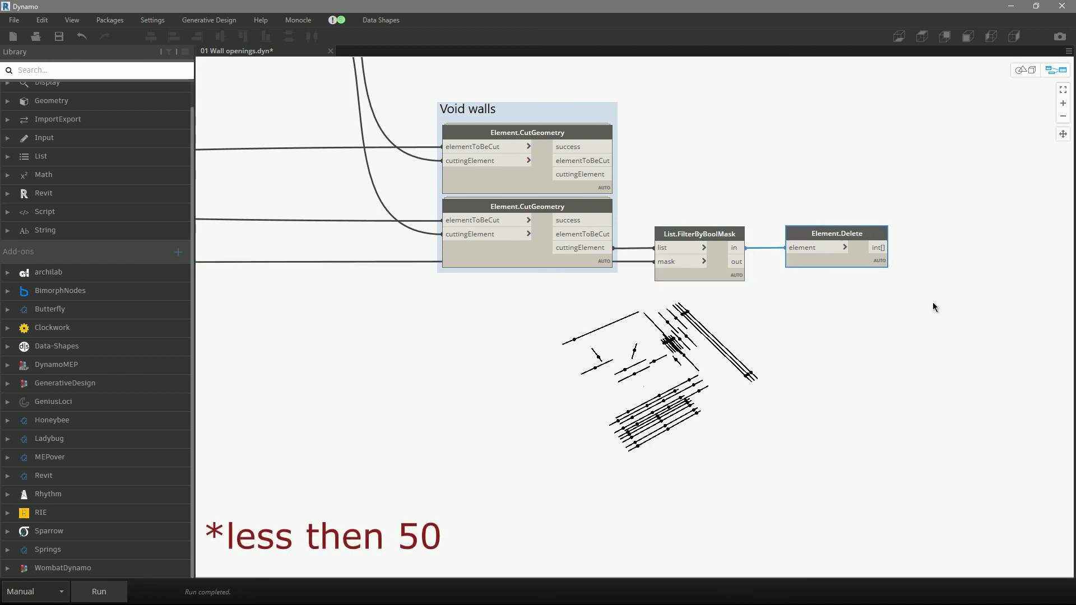
pyautogui.click(933, 302)
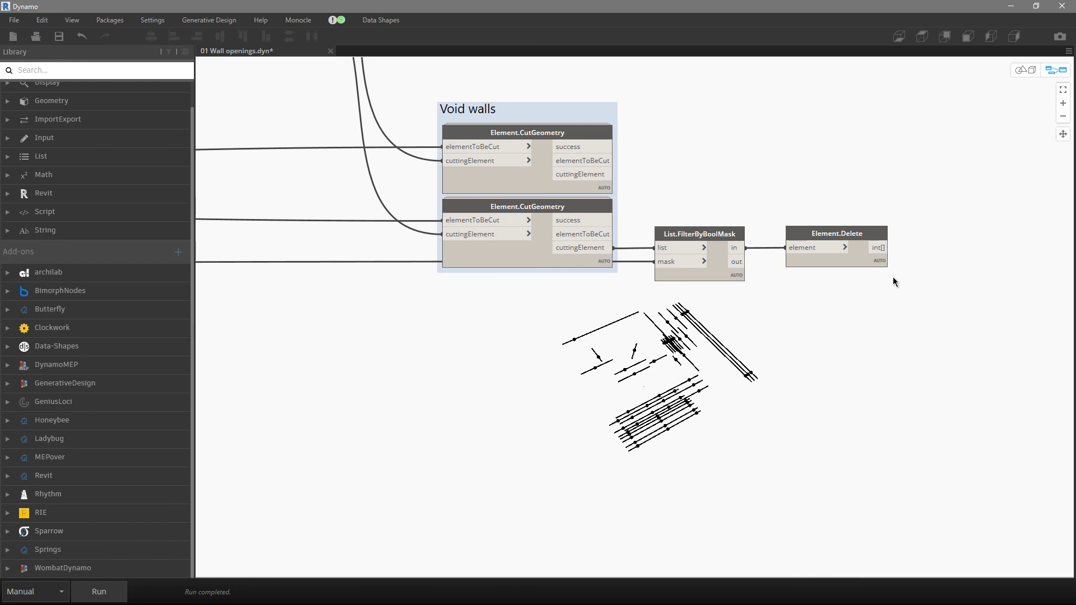
pyautogui.scroll(-10, 912, 271)
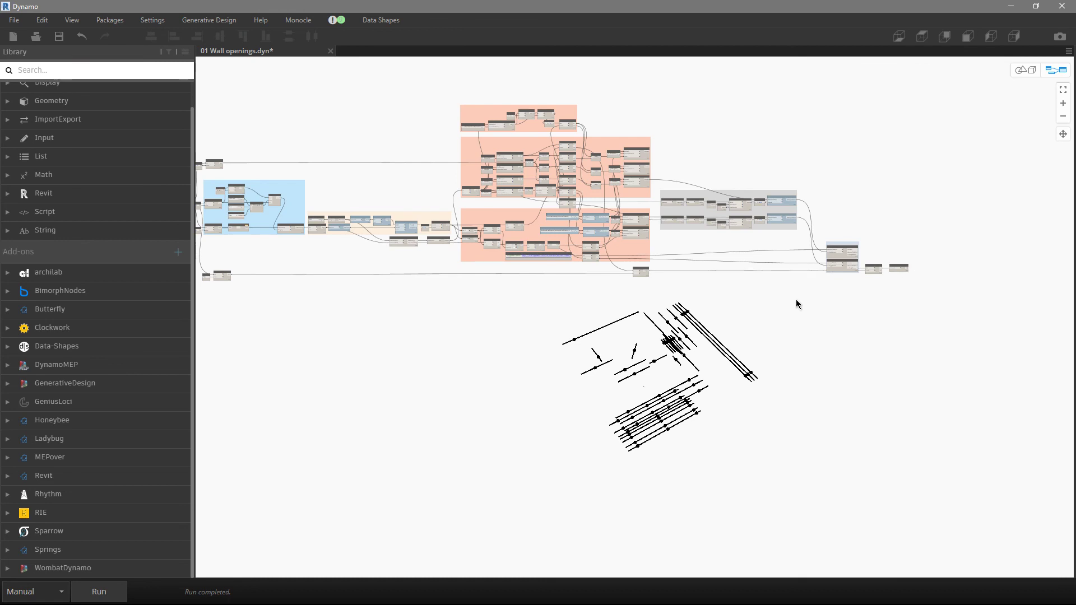
pyautogui.moveTo(645, 300); pyautogui.dragTo(761, 313, button='middle')
pyautogui.scroll(-2, 760, 317)
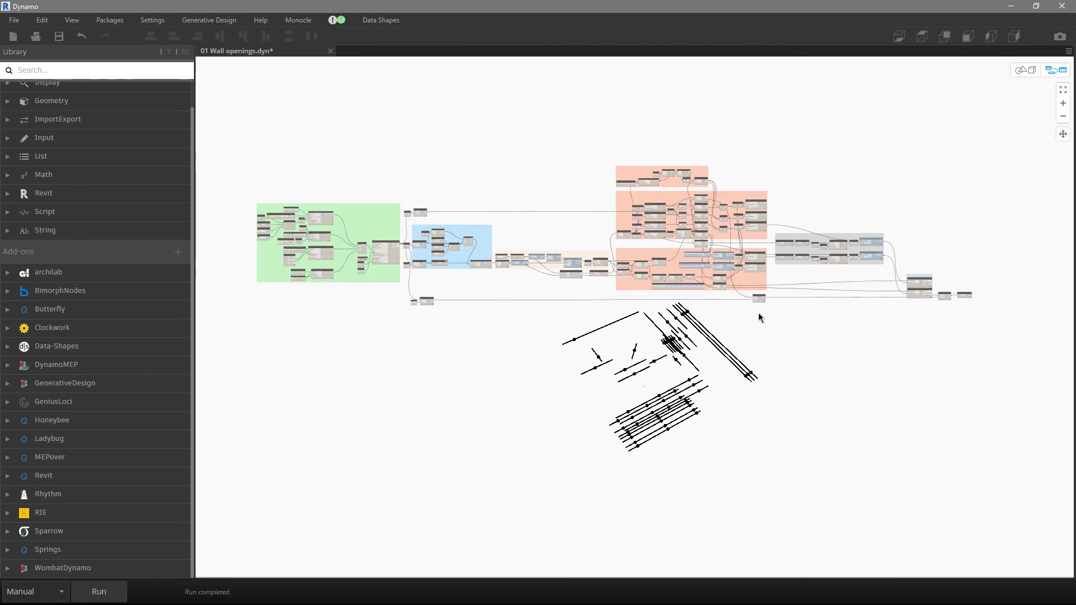